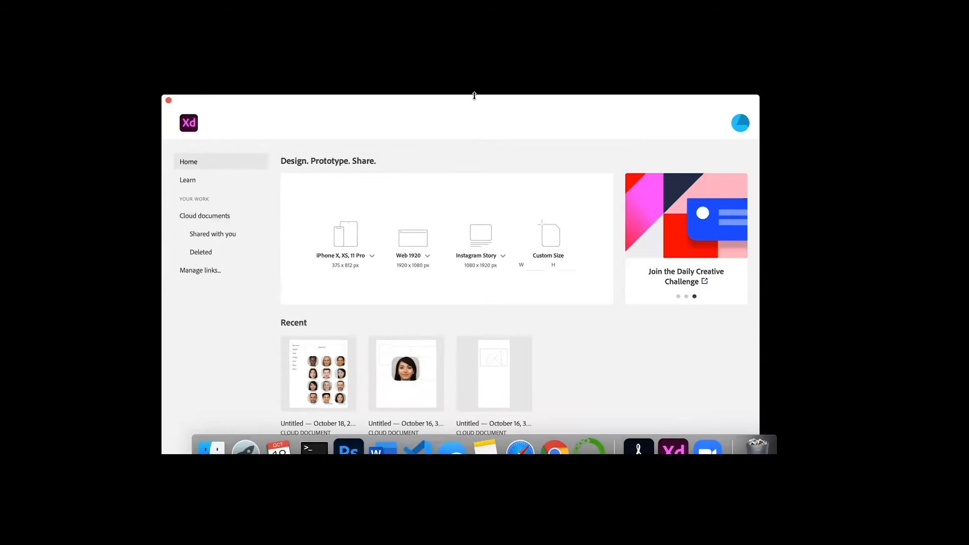
- Browse the Learn tutorials on the start screen
{"action": "left_click_drag", "start_coordinate": [474, 96], "coordinate": [474, 84]}
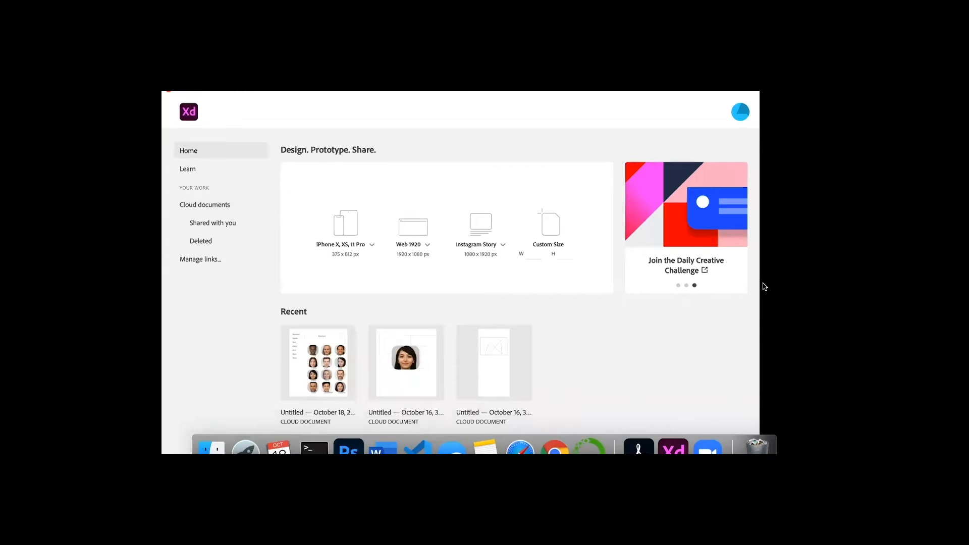
{"action": "left_click_drag", "start_coordinate": [759, 281], "coordinate": [801, 295]}
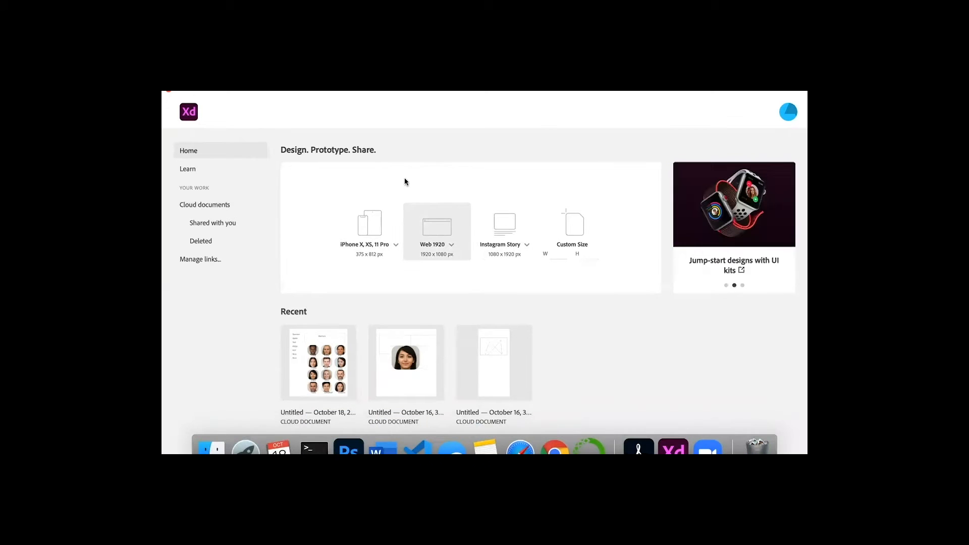
{"action": "left_click", "coordinate": [192, 174]}
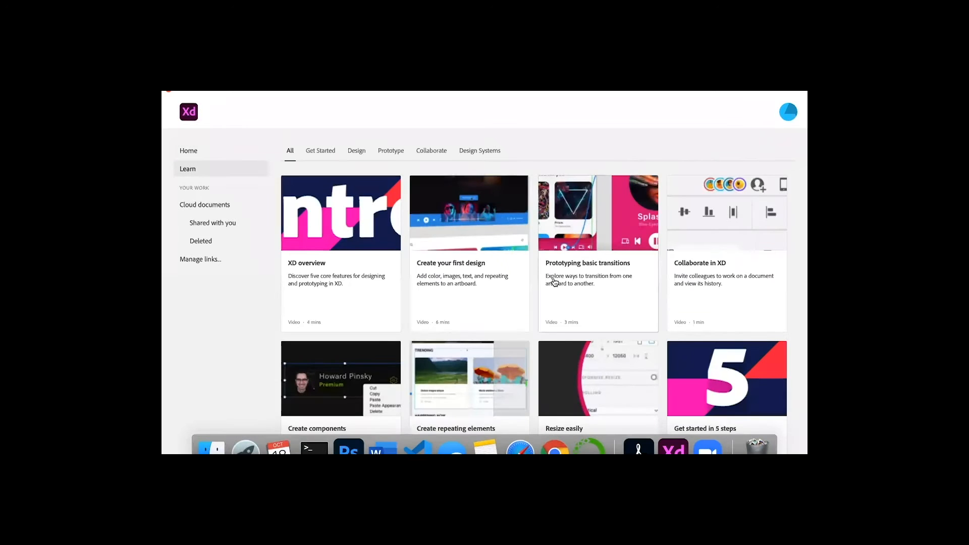
{"action": "scroll", "coordinate": [532, 311], "scroll_direction": "down", "scroll_amount": 5}
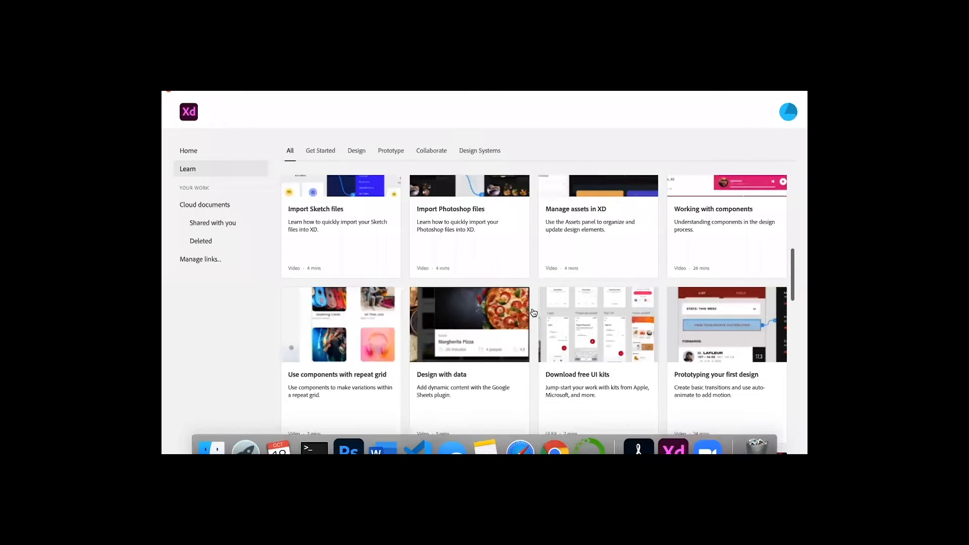
{"action": "scroll", "coordinate": [533, 311], "scroll_direction": "up", "scroll_amount": 5}
- Browse the Cloud documents, Shared with you and Deleted document lists
{"action": "left_click", "coordinate": [220, 209]}
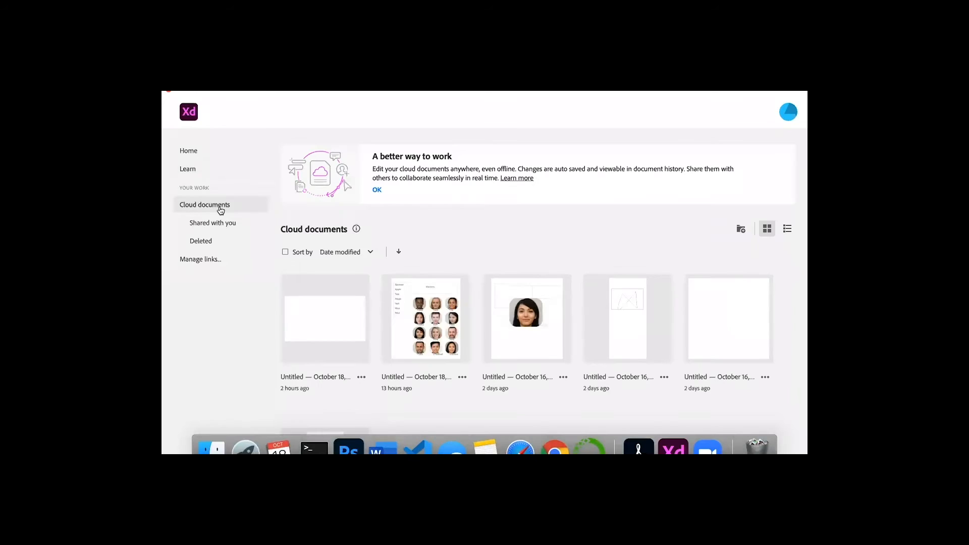
{"action": "scroll", "coordinate": [572, 337], "scroll_direction": "down", "scroll_amount": 5}
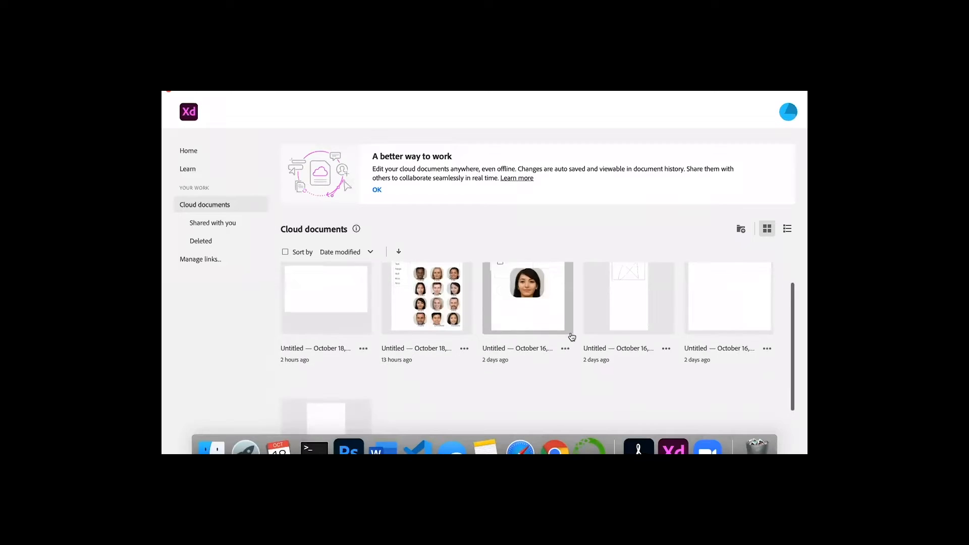
{"action": "left_click", "coordinate": [192, 225]}
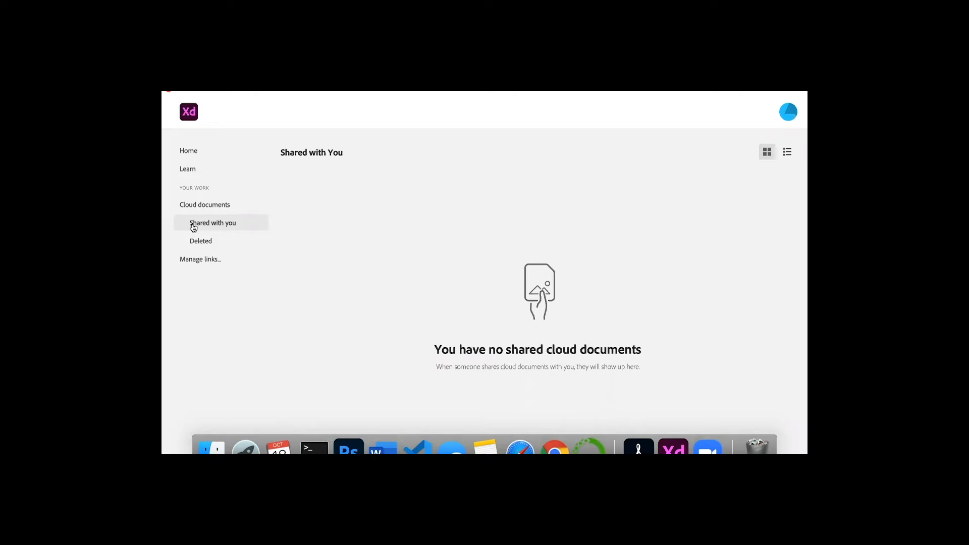
{"action": "left_click", "coordinate": [229, 251]}
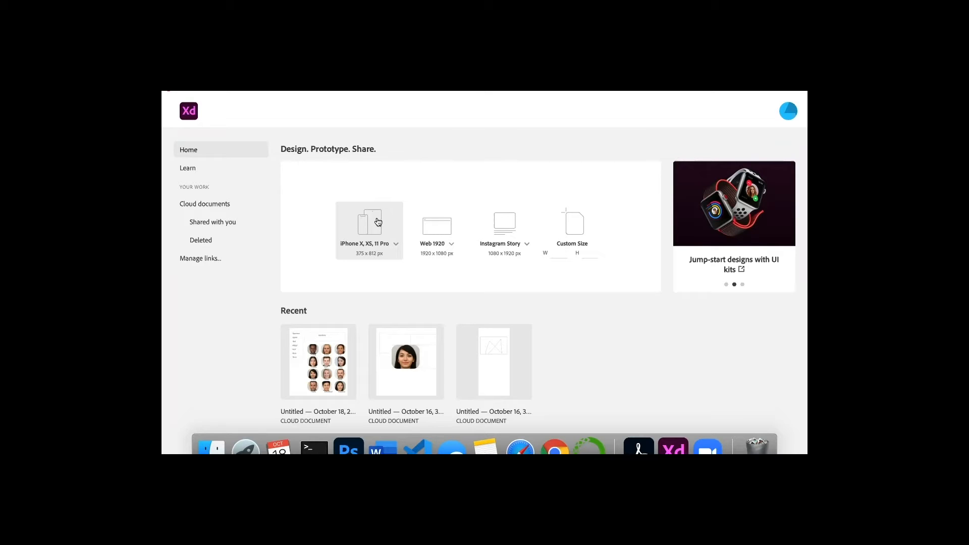
- Create a new Web 1920 document
{"action": "left_click", "coordinate": [436, 235]}
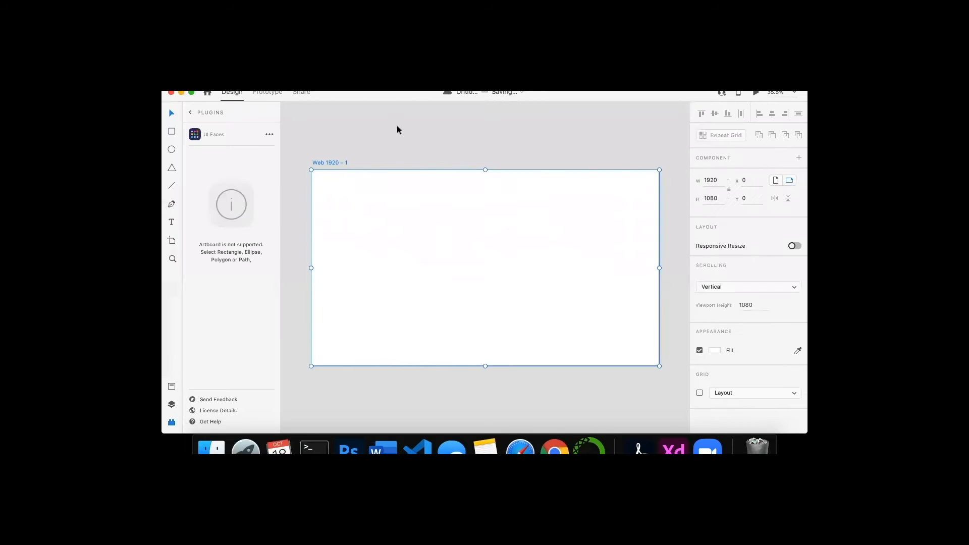
{"action": "scroll", "coordinate": [569, 261], "scroll_direction": "up", "scroll_amount": 2}
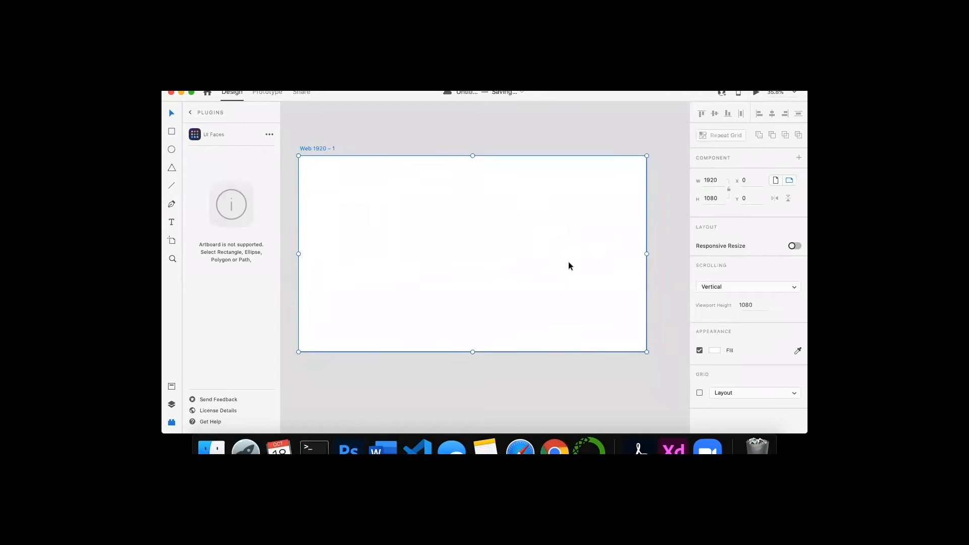
{"action": "scroll", "coordinate": [568, 266], "scroll_direction": "up", "scroll_amount": 1}
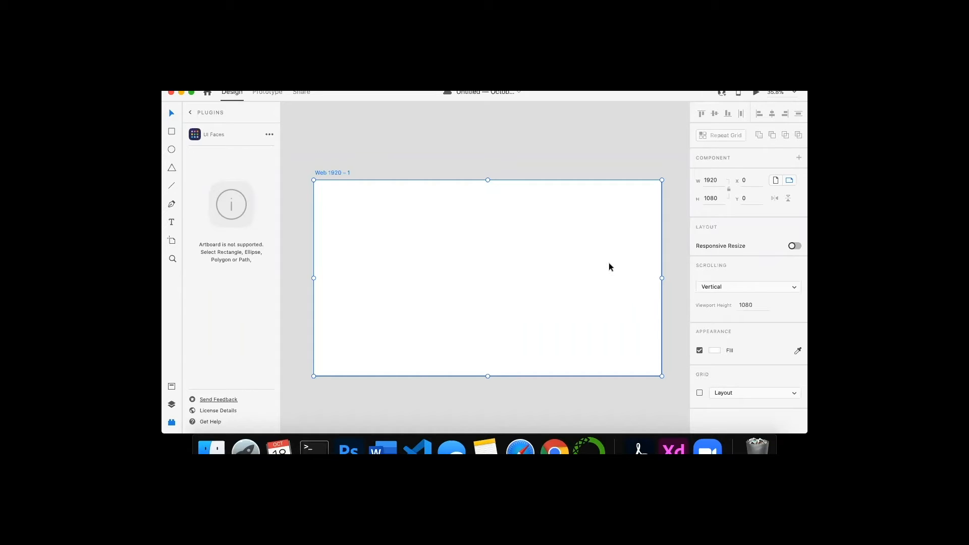
{"action": "scroll", "coordinate": [608, 263], "scroll_direction": "down", "scroll_amount": 1}
{"action": "scroll", "coordinate": [608, 262], "scroll_direction": "left", "scroll_amount": 2}
{"action": "scroll", "coordinate": [609, 263], "scroll_direction": "up", "scroll_amount": 2}
{"action": "scroll", "coordinate": [609, 263], "scroll_direction": "right", "scroll_amount": 1}
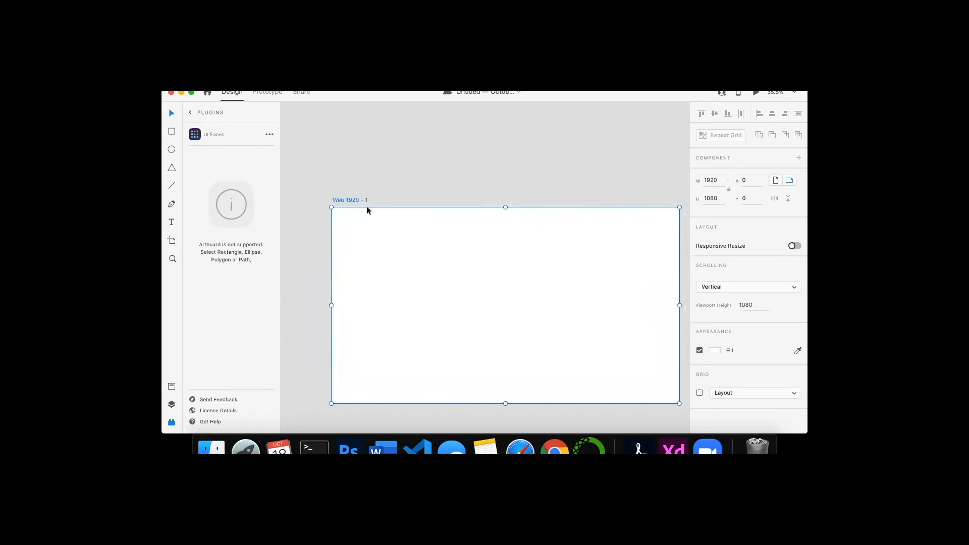
{"action": "scroll", "coordinate": [517, 310], "scroll_direction": "right", "scroll_amount": 2}
{"action": "scroll", "coordinate": [517, 310], "scroll_direction": "down", "scroll_amount": 1}
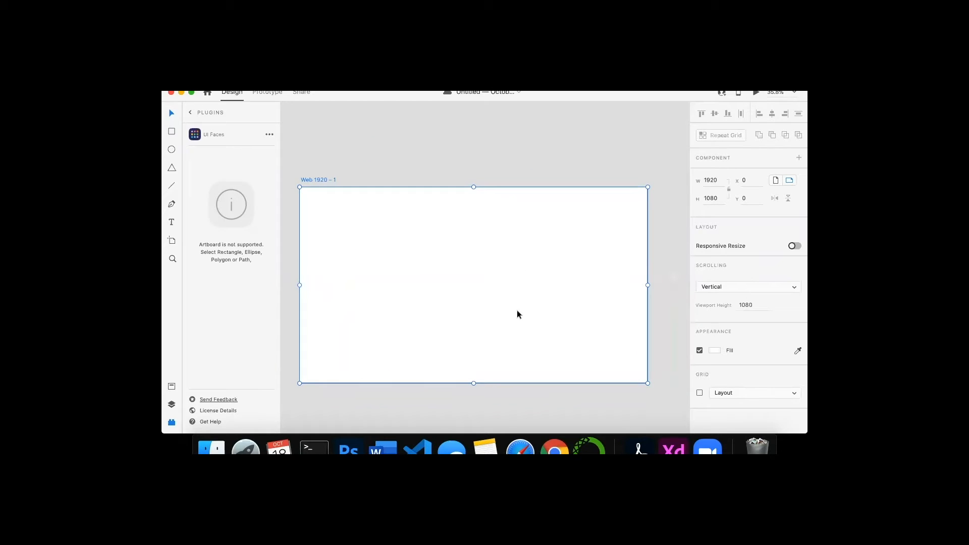
{"action": "scroll", "coordinate": [517, 314], "scroll_direction": "down", "scroll_amount": 2}
{"action": "scroll", "coordinate": [517, 314], "scroll_direction": "left", "scroll_amount": 2}
{"action": "scroll", "coordinate": [517, 315], "scroll_direction": "right", "scroll_amount": 3}
{"action": "scroll", "coordinate": [517, 314], "scroll_direction": "up", "scroll_amount": 2}
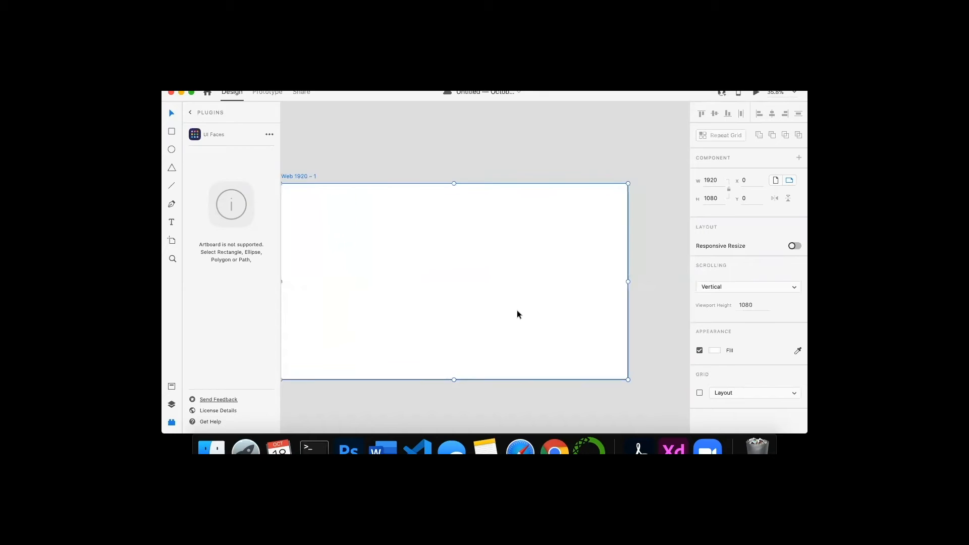
{"action": "scroll", "coordinate": [516, 313], "scroll_direction": "down", "scroll_amount": 2}
{"action": "scroll", "coordinate": [517, 312], "scroll_direction": "left", "scroll_amount": 2}
{"action": "scroll", "coordinate": [516, 312], "scroll_direction": "up", "scroll_amount": 2}
{"action": "scroll", "coordinate": [517, 312], "scroll_direction": "right", "scroll_amount": 2}
{"action": "scroll", "coordinate": [517, 313], "scroll_direction": "down", "scroll_amount": 2}
{"action": "scroll", "coordinate": [517, 313], "scroll_direction": "left", "scroll_amount": 2}
{"action": "scroll", "coordinate": [517, 314], "scroll_direction": "up", "scroll_amount": 1}
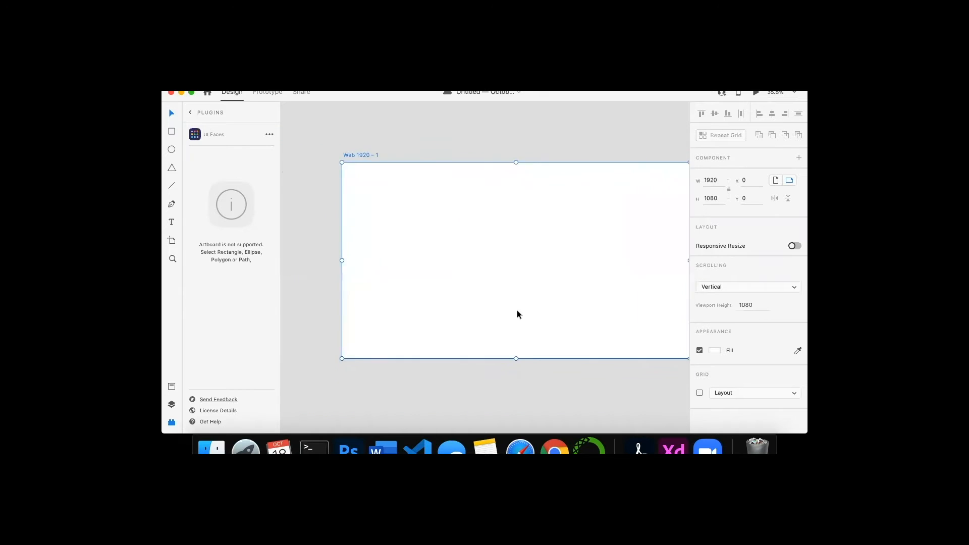
{"action": "scroll", "coordinate": [517, 313], "scroll_direction": "right", "scroll_amount": 2}
{"action": "scroll", "coordinate": [517, 314], "scroll_direction": "up", "scroll_amount": 2}
{"action": "scroll", "coordinate": [517, 314], "scroll_direction": "down", "scroll_amount": 3}
{"action": "scroll", "coordinate": [517, 314], "scroll_direction": "left", "scroll_amount": 3}
{"action": "scroll", "coordinate": [517, 311], "scroll_direction": "down", "scroll_amount": 10}
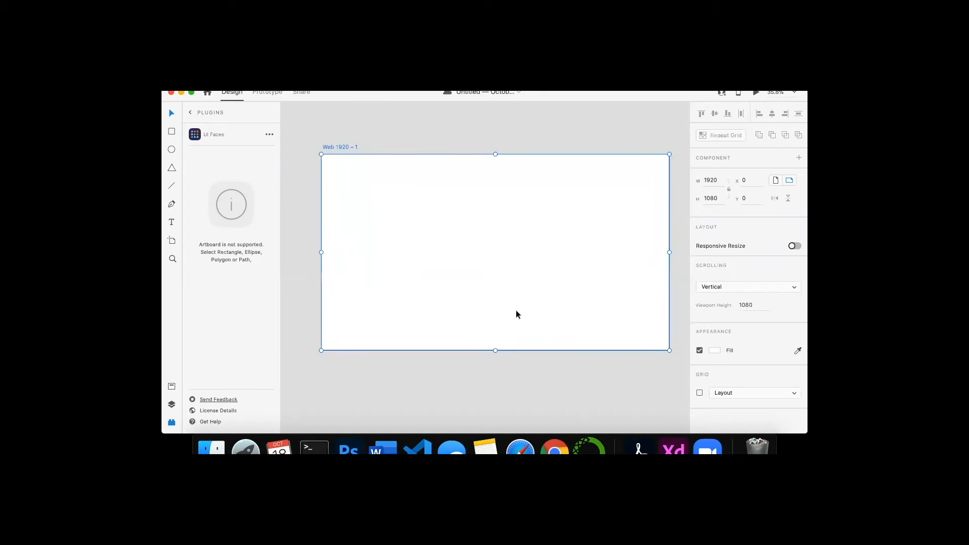
{"action": "scroll", "coordinate": [501, 322], "scroll_direction": "up", "scroll_amount": 5}
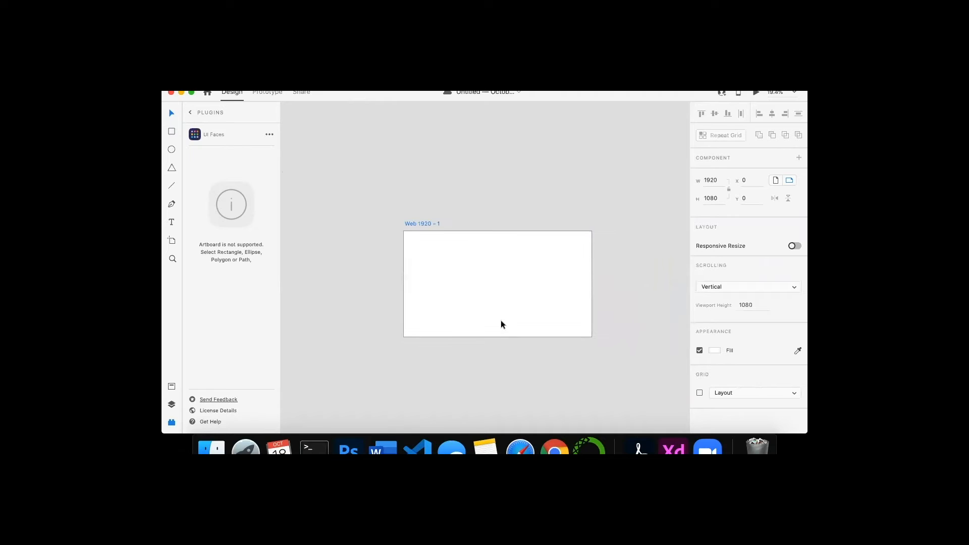
{"action": "scroll", "coordinate": [501, 324], "scroll_direction": "up", "scroll_amount": 5}
{"action": "scroll", "coordinate": [501, 324], "scroll_direction": "down", "scroll_amount": 3}
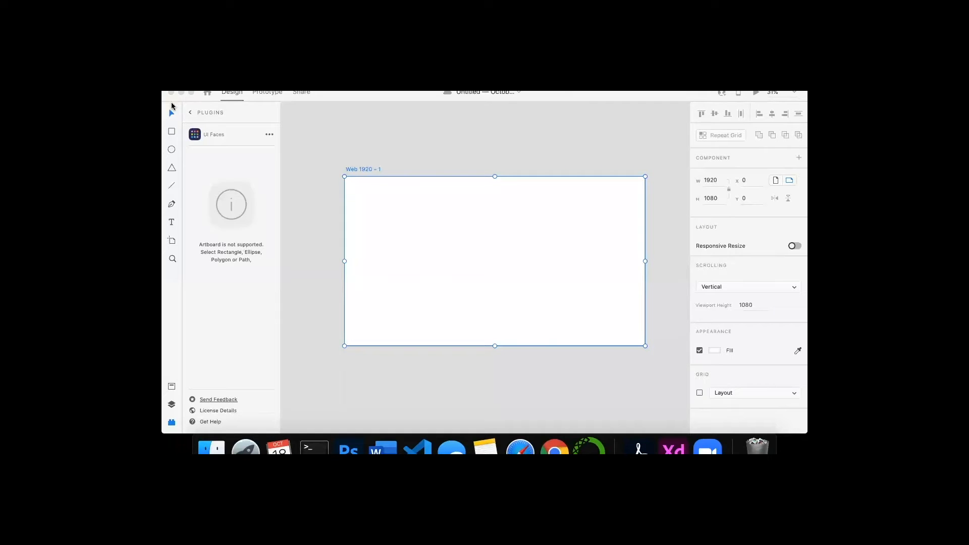
- Draw a rectangle about 1426 x 358 across the top of the artboard
{"action": "left_click", "coordinate": [171, 133]}
{"action": "left_click_drag", "start_coordinate": [407, 189], "coordinate": [459, 231]}
{"action": "left_click_drag", "start_coordinate": [545, 240], "coordinate": [629, 245]}
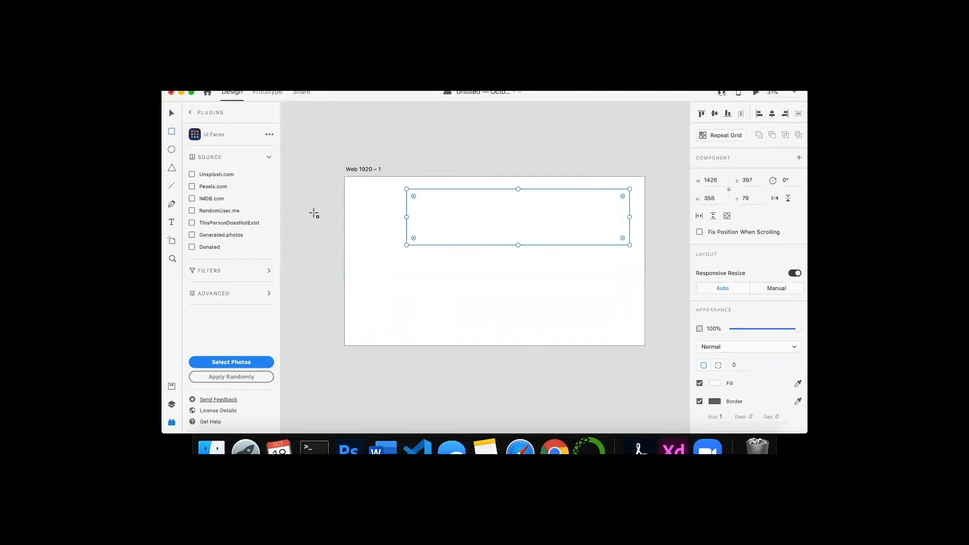
- Draw a tall rectangle about 339 x 901 along the artboard's left edge
{"action": "left_click", "coordinate": [354, 198]}
{"action": "left_click_drag", "start_coordinate": [351, 191], "coordinate": [404, 334]}
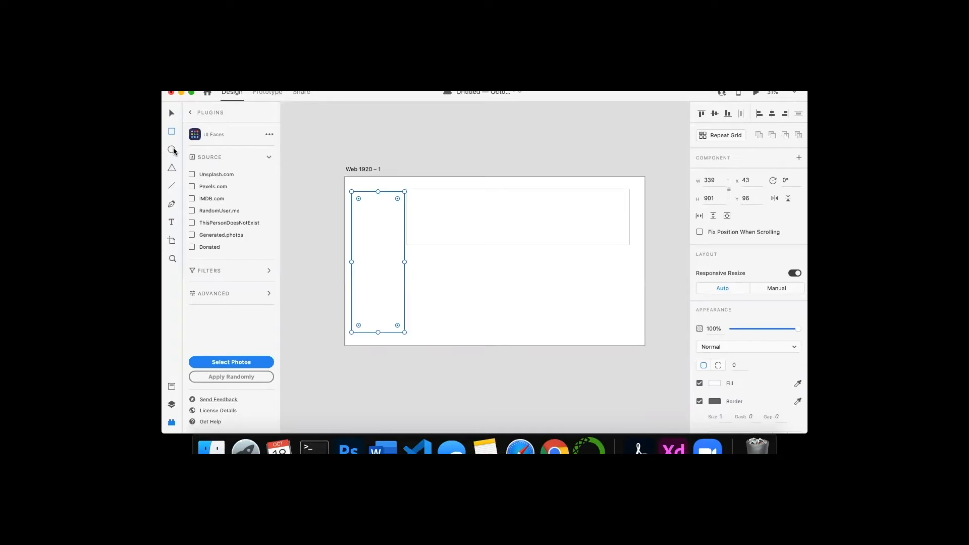
- Draw an ellipse about 197 x 239 inside the top rectangle
{"action": "key", "text": "e"}
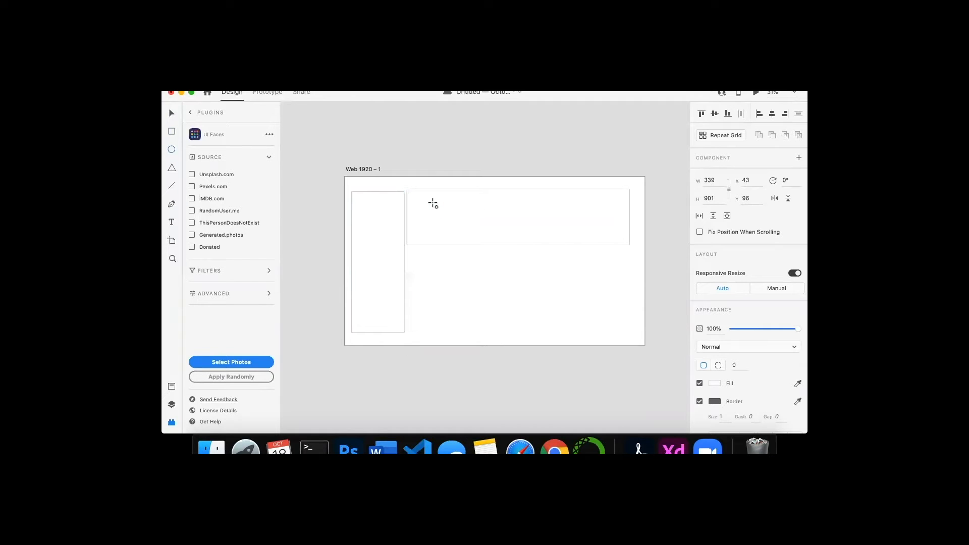
{"action": "left_click_drag", "start_coordinate": [433, 203], "coordinate": [464, 240]}
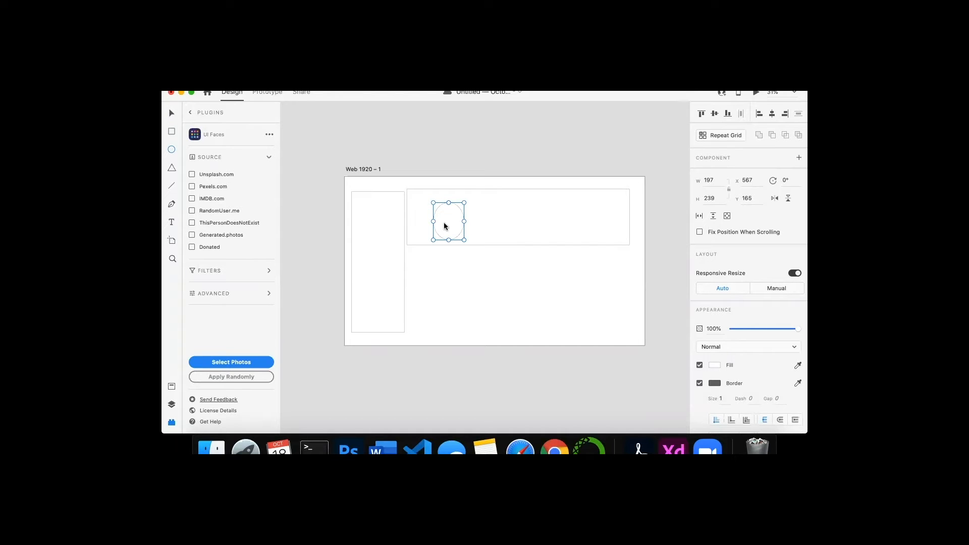
- Draw a triangle about 373 x 261 inside the top rectangle and round its corners
{"action": "left_click", "coordinate": [173, 169]}
{"action": "left_click_drag", "start_coordinate": [519, 200], "coordinate": [576, 240]}
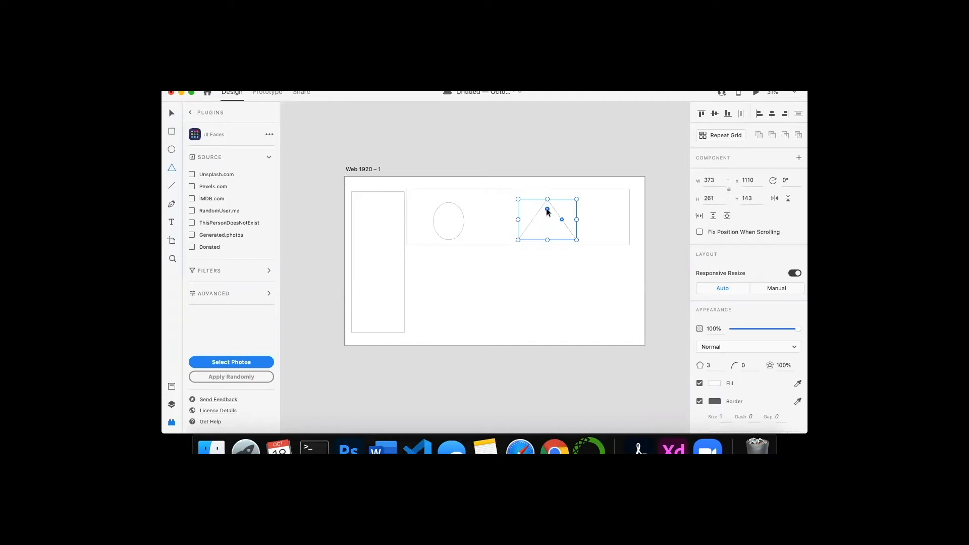
{"action": "left_click_drag", "start_coordinate": [547, 209], "coordinate": [541, 183]}
{"action": "left_click_drag", "start_coordinate": [547, 209], "coordinate": [541, 179]}
{"action": "mouse_move", "coordinate": [547, 209]}
{"action": "left_mouse_down"}
{"action": "mouse_move", "coordinate": [546, 198]}
{"action": "mouse_move", "coordinate": [543, 230]}
{"action": "mouse_move", "coordinate": [539, 207]}
{"action": "left_mouse_up"}
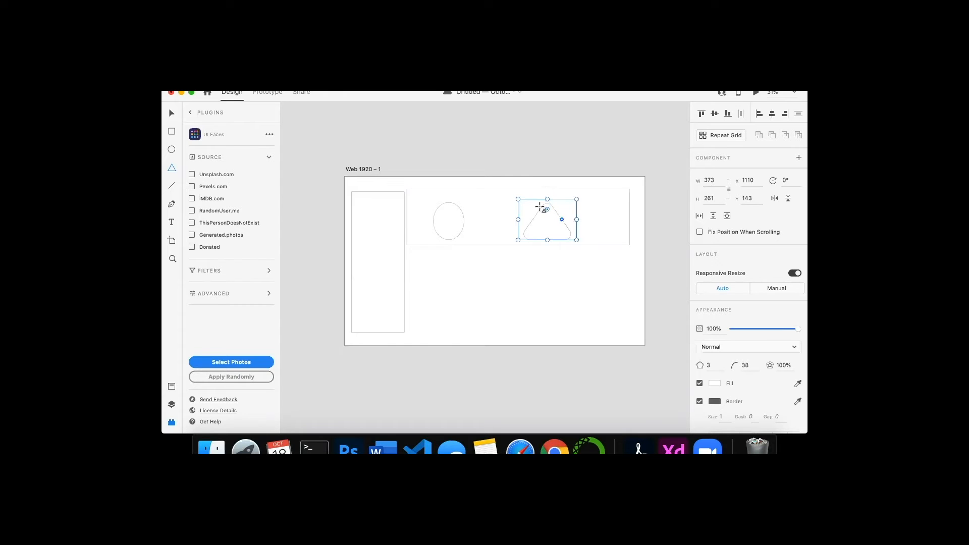
- Draw lines forming a triangle below the top rectangle and move one line's endpoint
{"action": "left_click", "coordinate": [171, 170]}
{"action": "mouse_move", "coordinate": [447, 283]}
{"action": "left_mouse_down"}
{"action": "mouse_move", "coordinate": [467, 311]}
{"action": "mouse_move", "coordinate": [519, 319]}
{"action": "mouse_move", "coordinate": [493, 335]}
{"action": "mouse_move", "coordinate": [468, 319]}
{"action": "left_mouse_up"}
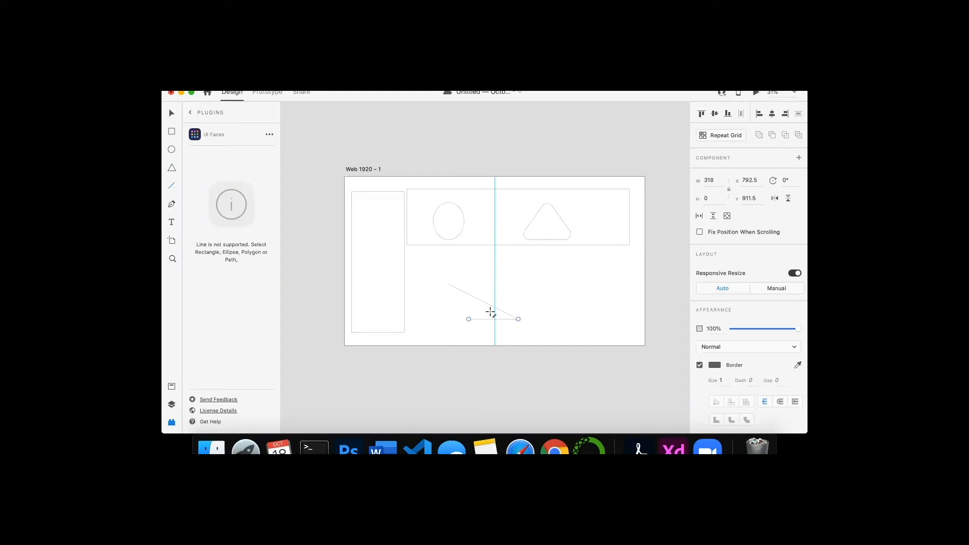
{"action": "mouse_move", "coordinate": [452, 287]}
{"action": "left_mouse_down"}
{"action": "mouse_move", "coordinate": [441, 308]}
{"action": "mouse_move", "coordinate": [460, 319]}
{"action": "left_mouse_up"}
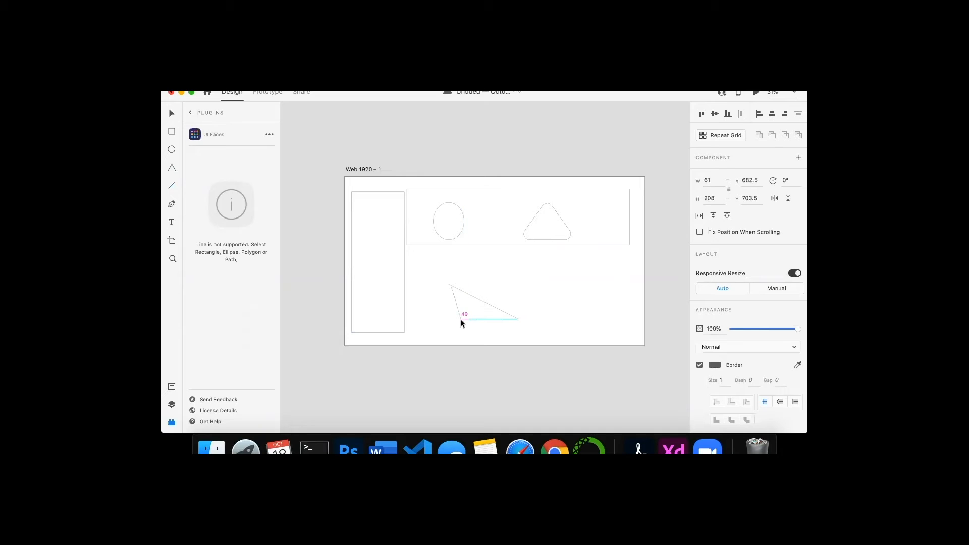
{"action": "scroll", "coordinate": [470, 335], "scroll_direction": "up", "scroll_amount": 5}
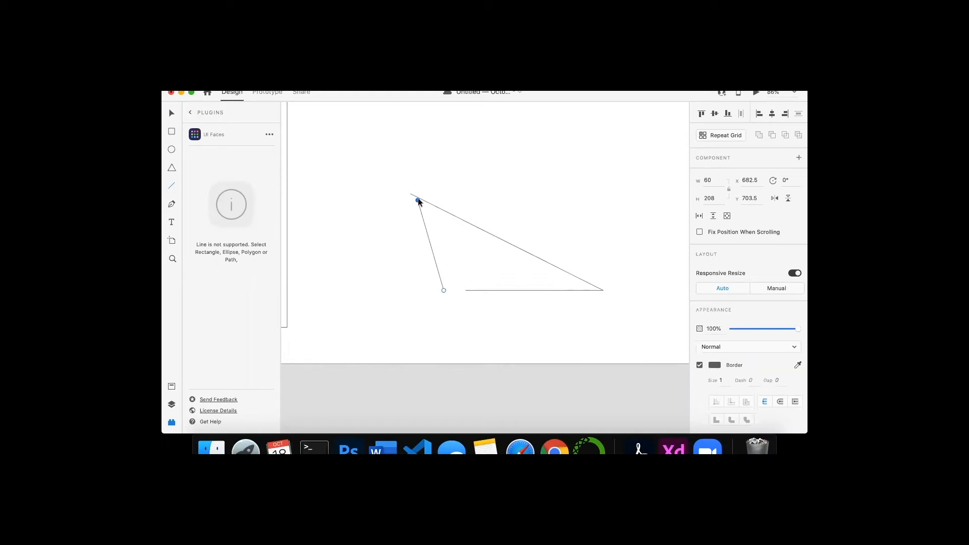
{"action": "left_click_drag", "start_coordinate": [417, 201], "coordinate": [383, 209]}
- Add a pen path of connected anchor points joined to the drawn lines
{"action": "left_click", "coordinate": [173, 204]}
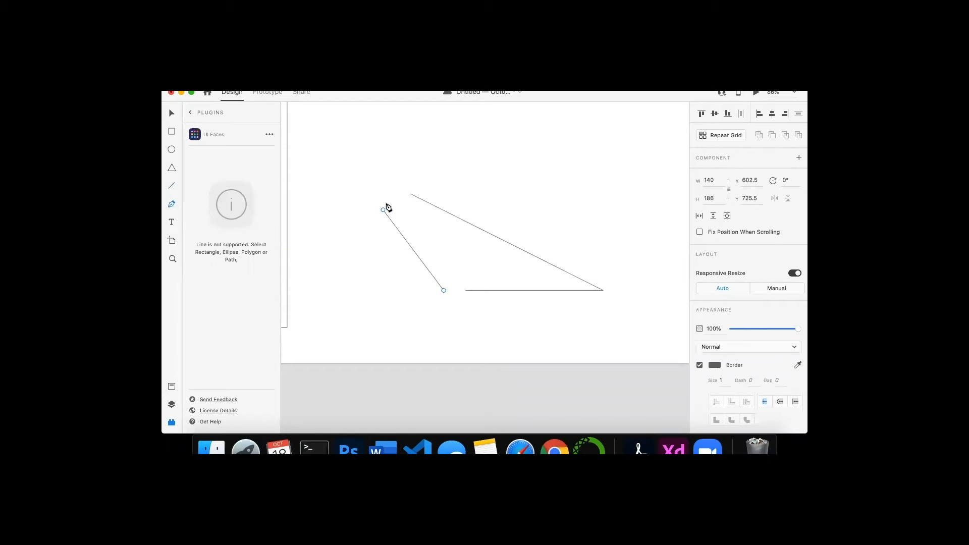
{"action": "left_click", "coordinate": [410, 194]}
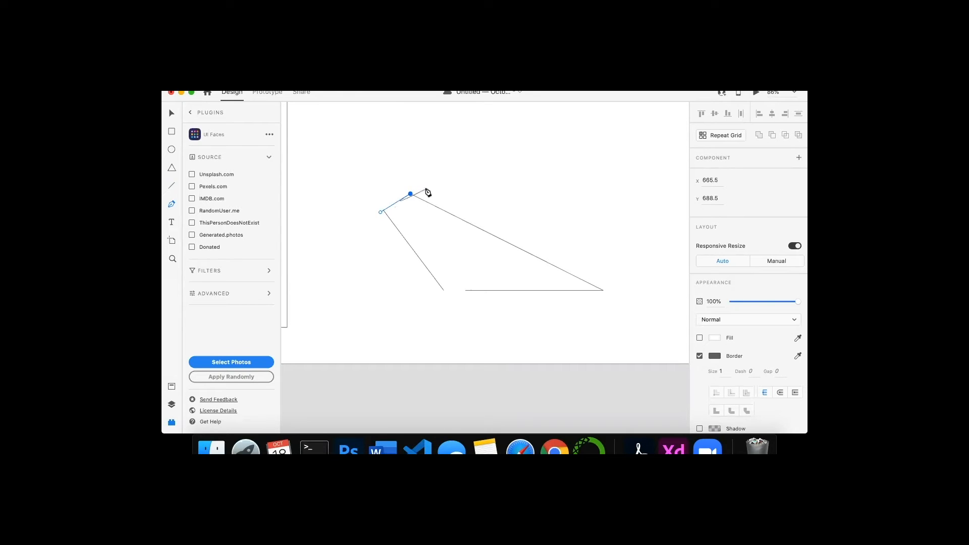
{"action": "left_click", "coordinate": [365, 171]}
{"action": "left_click_drag", "start_coordinate": [366, 172], "coordinate": [384, 209]}
{"action": "scroll", "coordinate": [516, 291], "scroll_direction": "down", "scroll_amount": 5}
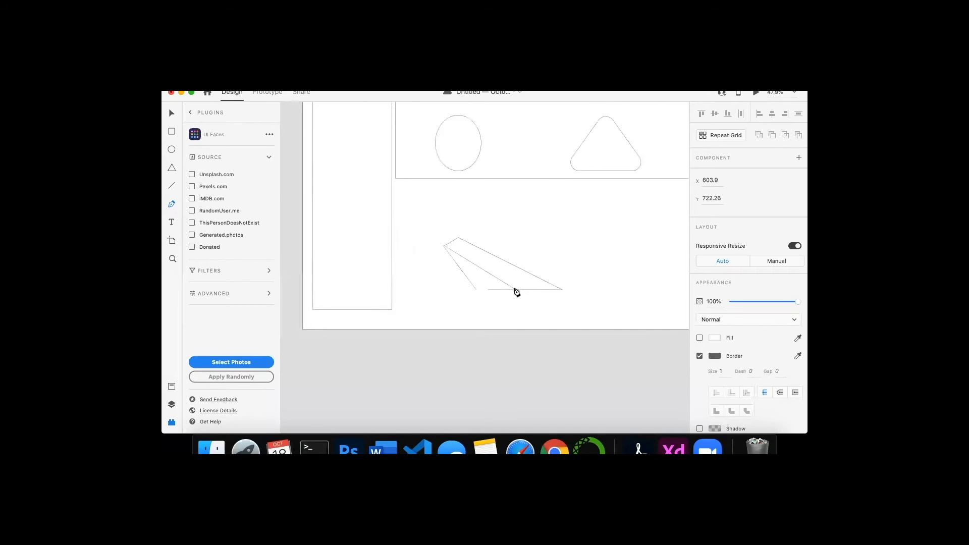
{"action": "left_click", "coordinate": [480, 288]}
{"action": "key", "text": "Escape"}
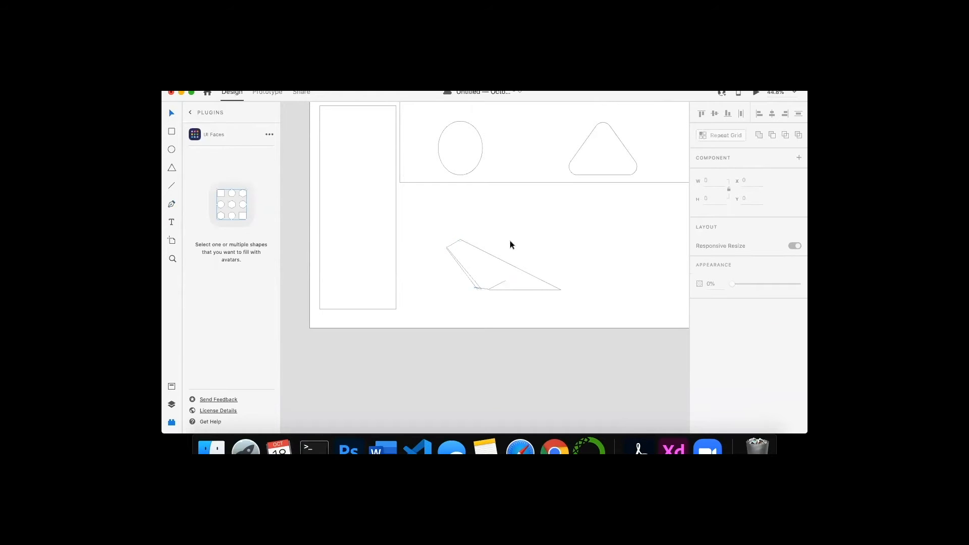
- Delete the drawn lines and pen path below the top rectangle
{"action": "left_click_drag", "start_coordinate": [427, 209], "coordinate": [592, 301]}
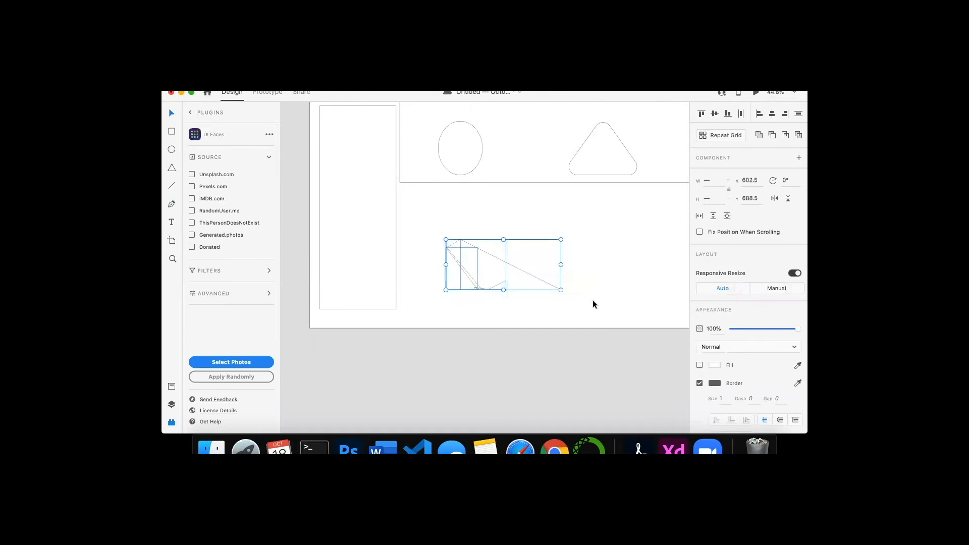
{"action": "key", "text": "Delete"}
- Delete the ellipse inside the top rectangle
{"action": "scroll", "coordinate": [505, 224], "scroll_direction": "up", "scroll_amount": 3}
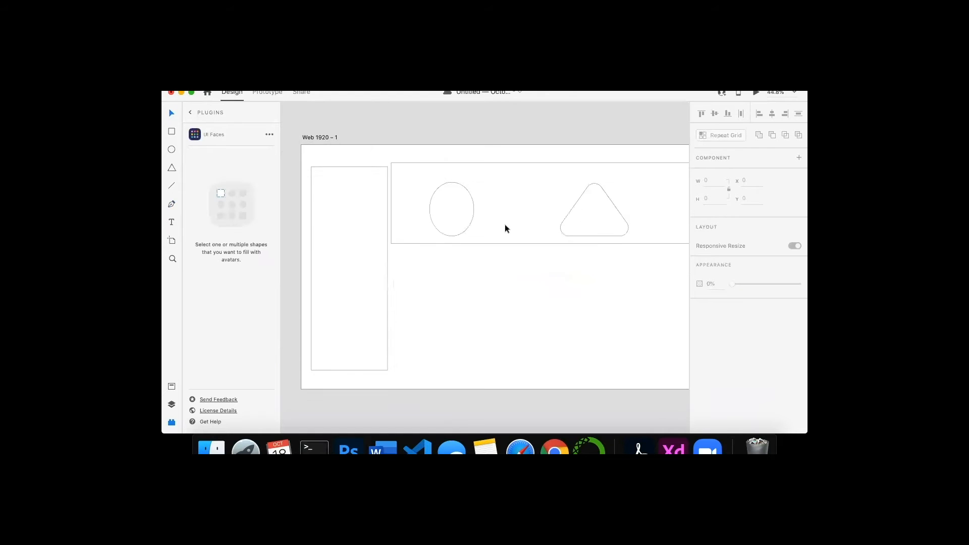
{"action": "left_click", "coordinate": [425, 194]}
{"action": "left_click_drag", "start_coordinate": [485, 234], "coordinate": [427, 196]}
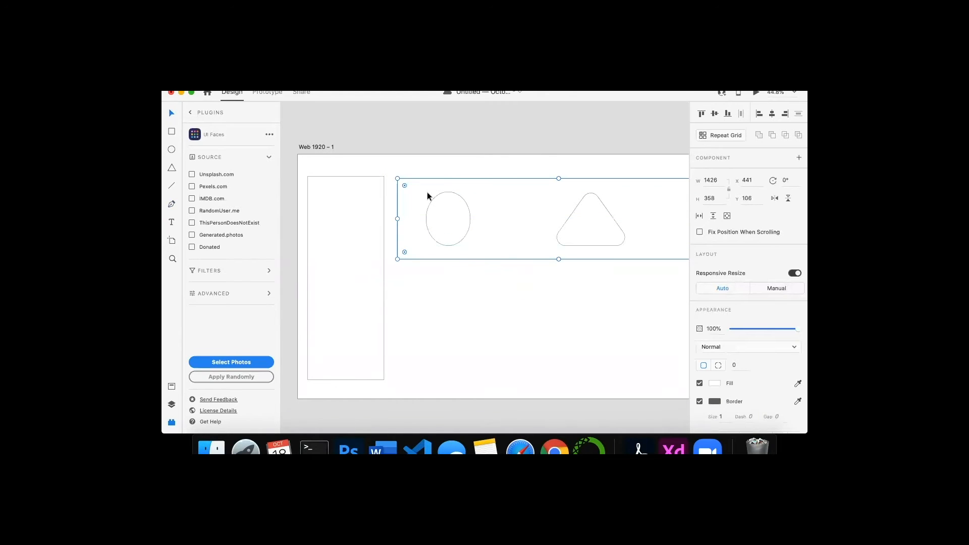
{"action": "double_click", "coordinate": [445, 219]}
{"action": "key", "text": "Delete"}
- Delete the rounded triangle from the top rectangle
{"action": "left_click", "coordinate": [601, 240]}
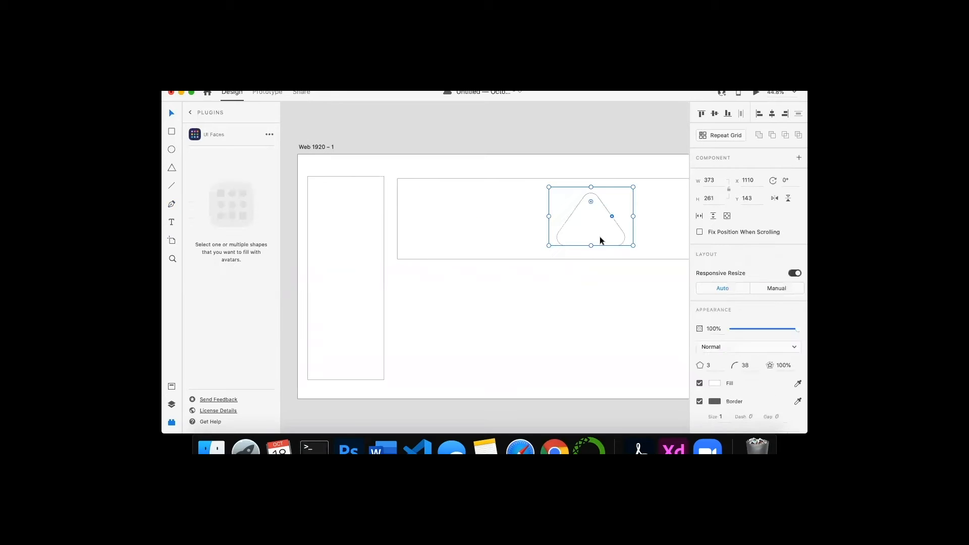
{"action": "key", "text": "Delete"}
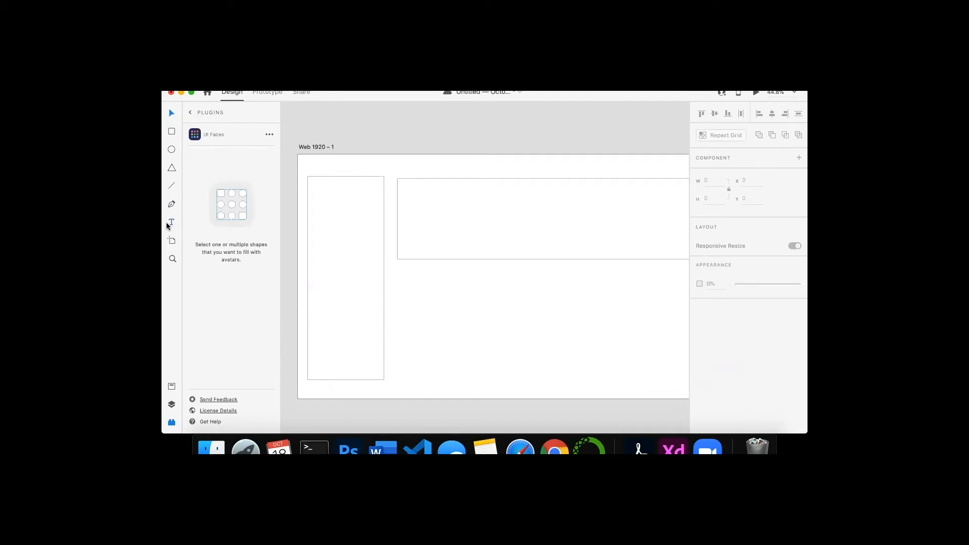
- Add a text label inside the top rectangle and set its font size to 64
{"action": "left_click", "coordinate": [172, 222]}
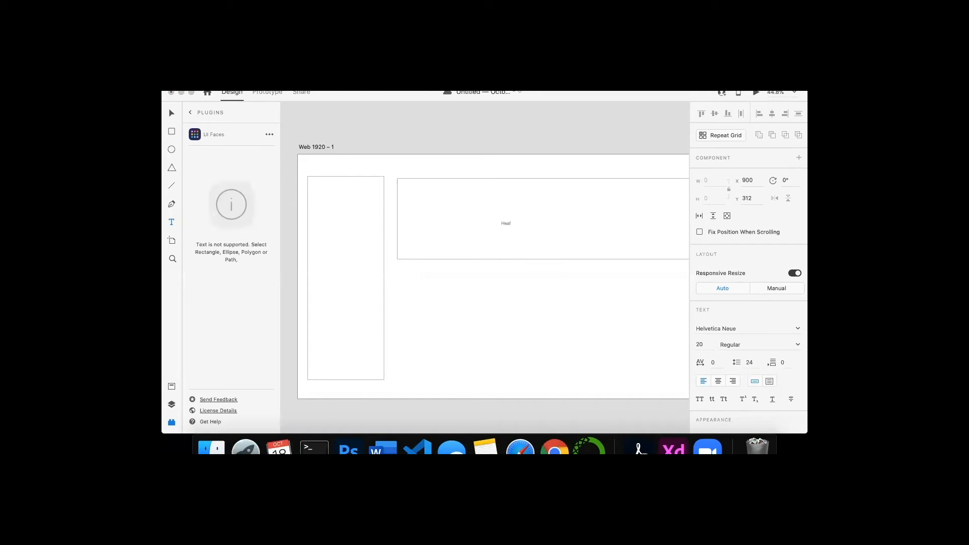
{"action": "key", "text": "Escape"}
{"action": "left_click", "coordinate": [511, 230]}
{"action": "left_click", "coordinate": [508, 224]}
{"action": "scroll", "coordinate": [749, 367], "scroll_direction": "down", "scroll_amount": 1}
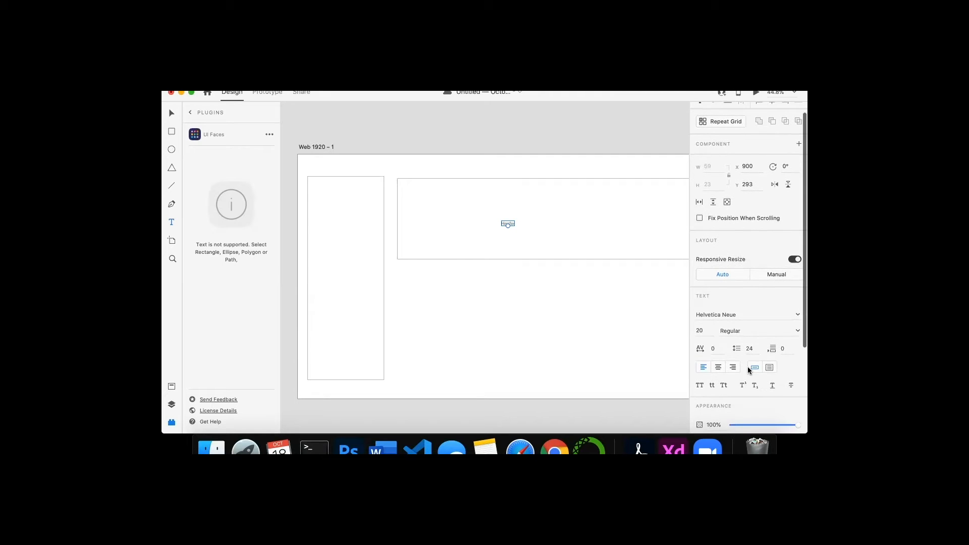
{"action": "left_click", "coordinate": [702, 329]}
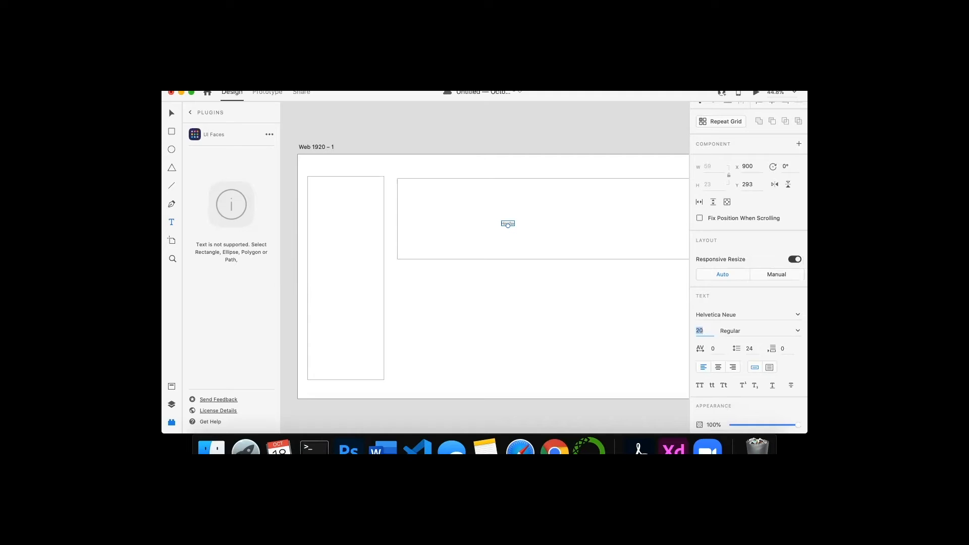
{"action": "key", "text": "Return"}
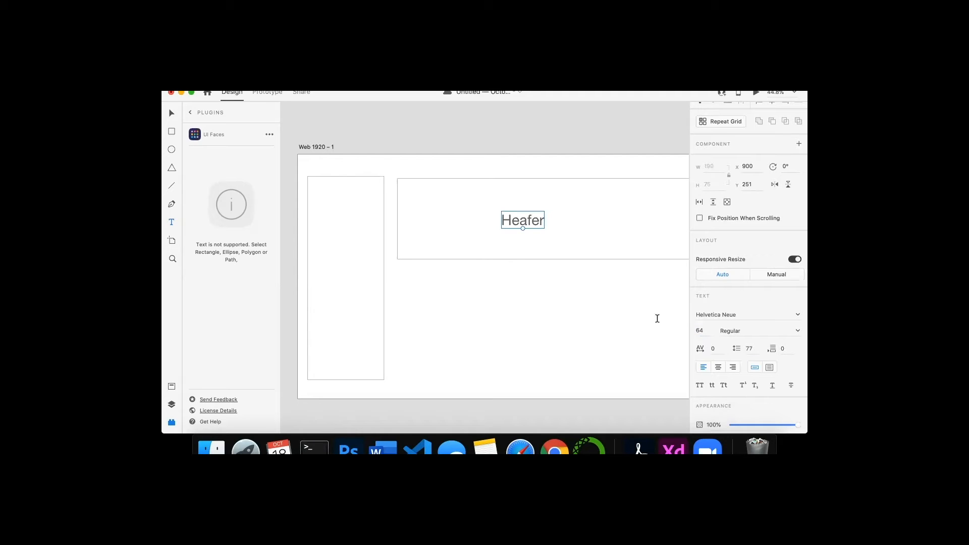
- Retype the label as Header and center-align its text
{"action": "double_click", "coordinate": [531, 223]}
{"action": "type", "text": "Hw"}
{"action": "type", "text": "a"}
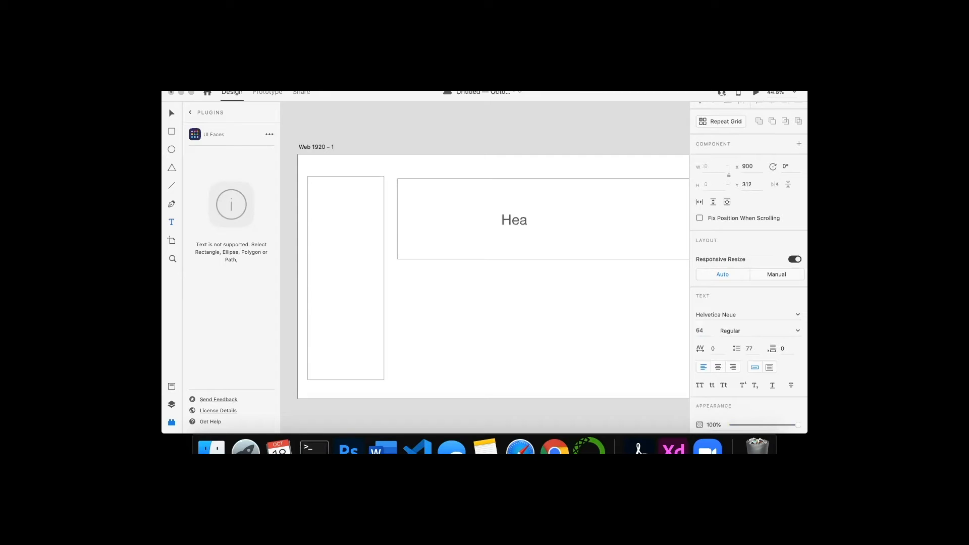
{"action": "type", "text": "der"}
{"action": "scroll", "coordinate": [741, 345], "scroll_direction": "down", "scroll_amount": 1}
{"action": "left_click", "coordinate": [719, 349]}
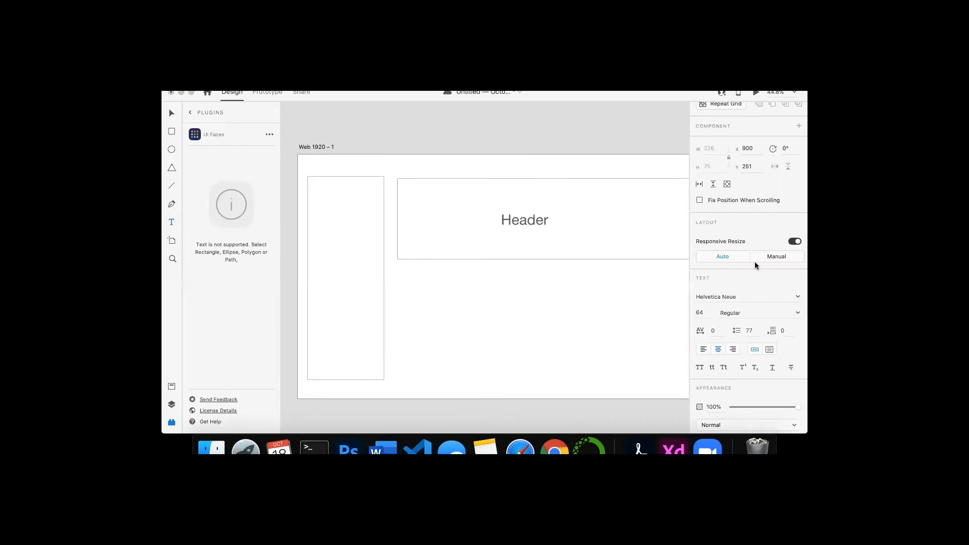
{"action": "scroll", "coordinate": [737, 363], "scroll_direction": "down", "scroll_amount": 5}
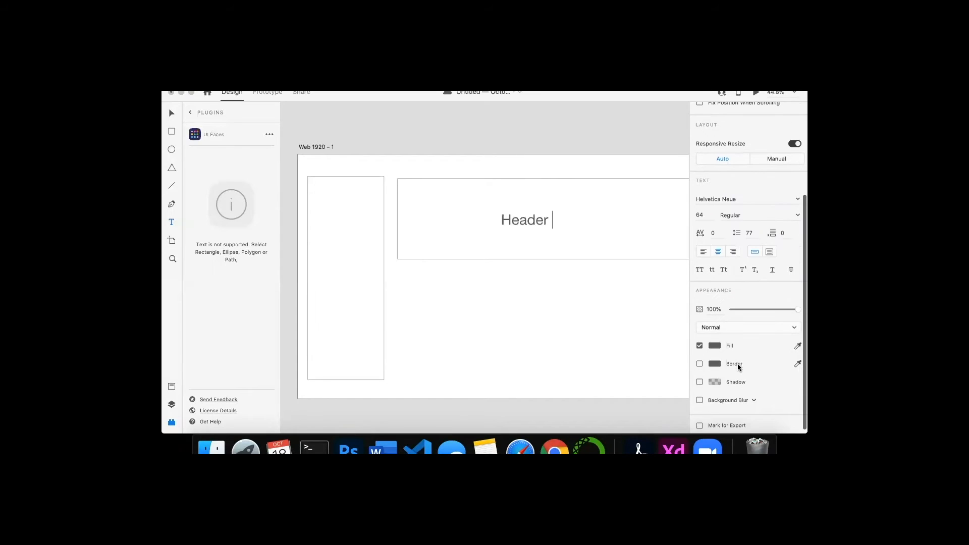
{"action": "scroll", "coordinate": [738, 363], "scroll_direction": "down", "scroll_amount": 1}
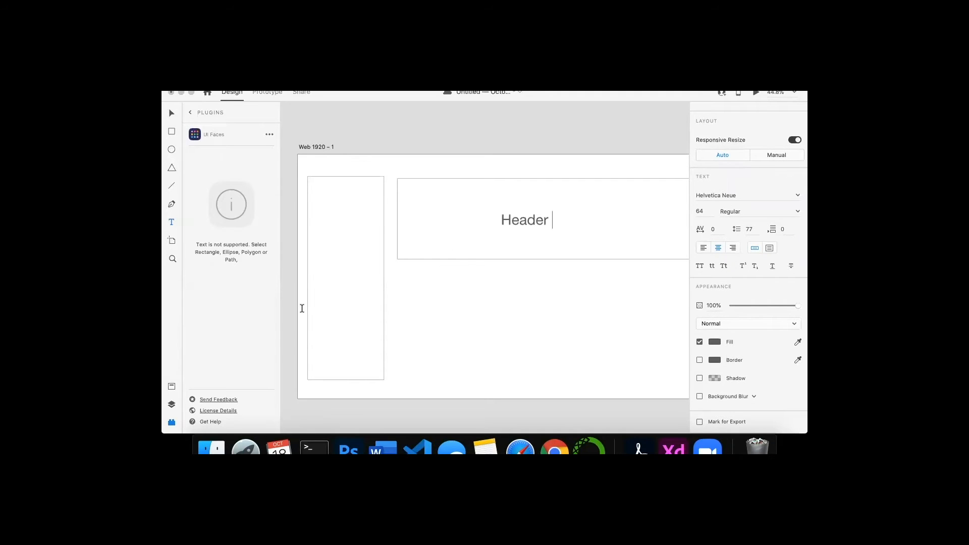
{"action": "left_click", "coordinate": [171, 243]}
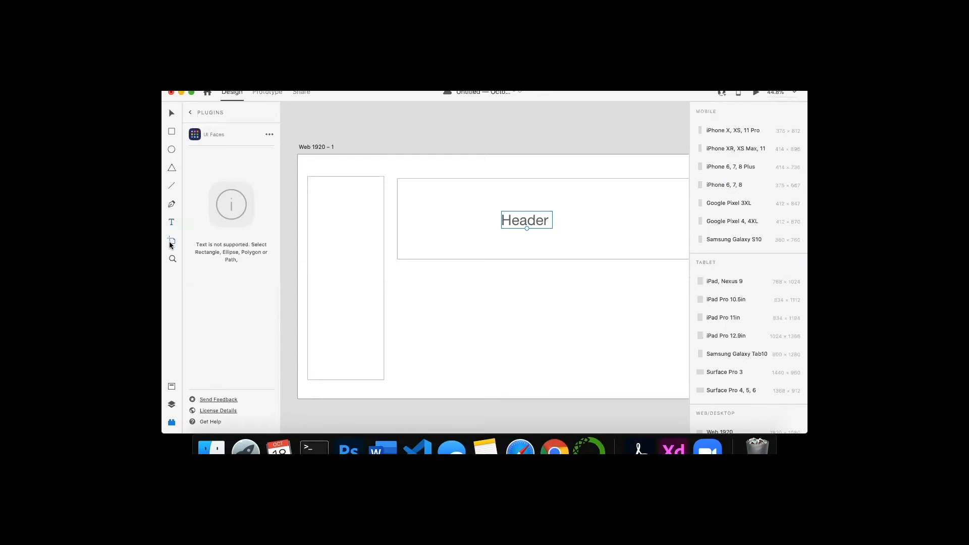
{"action": "left_click", "coordinate": [172, 258]}
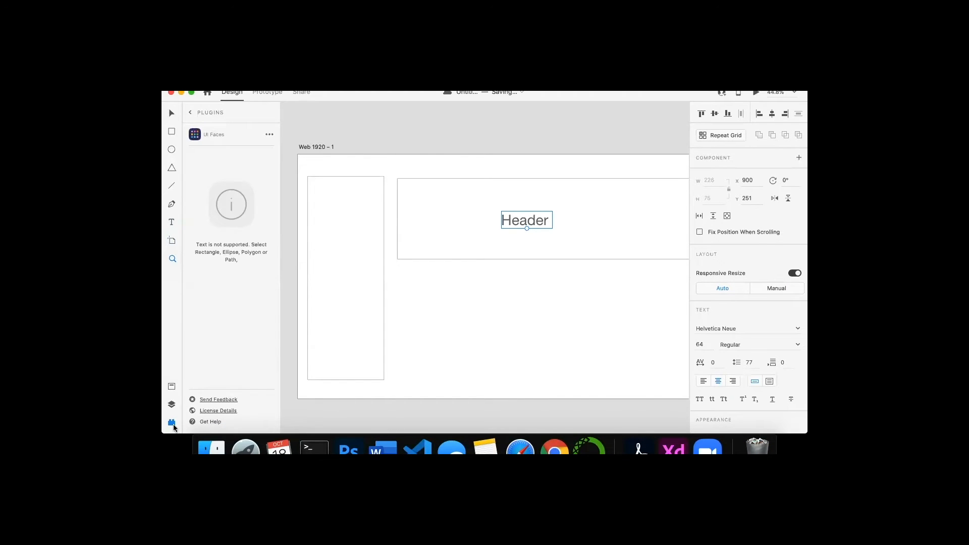
{"action": "left_click", "coordinate": [172, 424]}
{"action": "left_click", "coordinate": [172, 423]}
{"action": "left_click", "coordinate": [191, 113]}
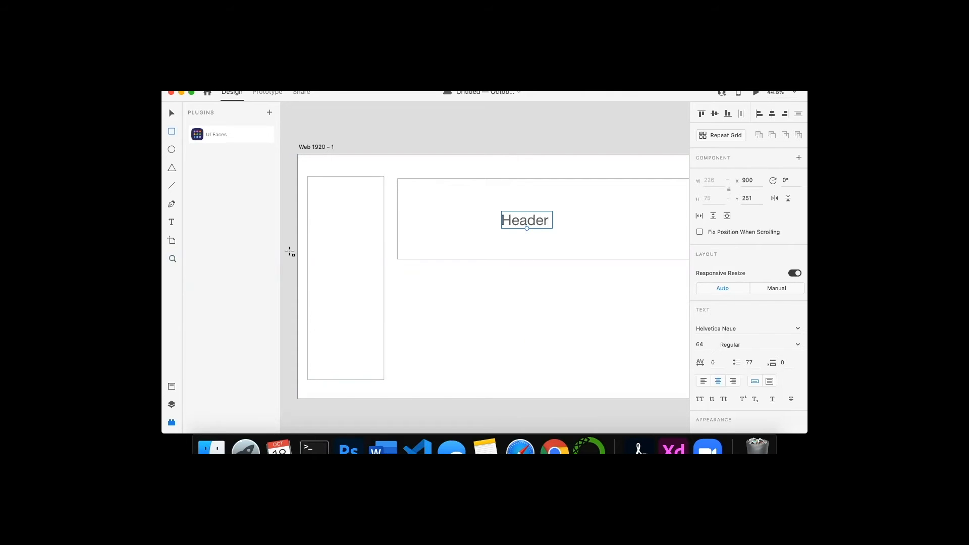
- Add a text label reading Text New inside the left sidebar rectangle
{"action": "left_click", "coordinate": [171, 223]}
{"action": "left_click", "coordinate": [327, 209]}
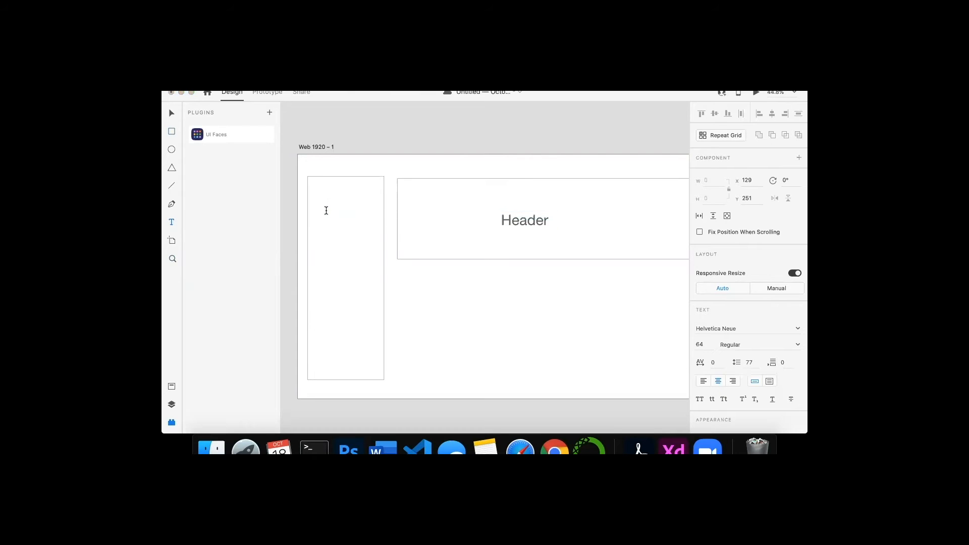
{"action": "type", "text": "Text New"}
- Turn the label into a repeat grid extended down the sidebar and move it inside the sidebar
{"action": "left_click", "coordinate": [722, 143]}
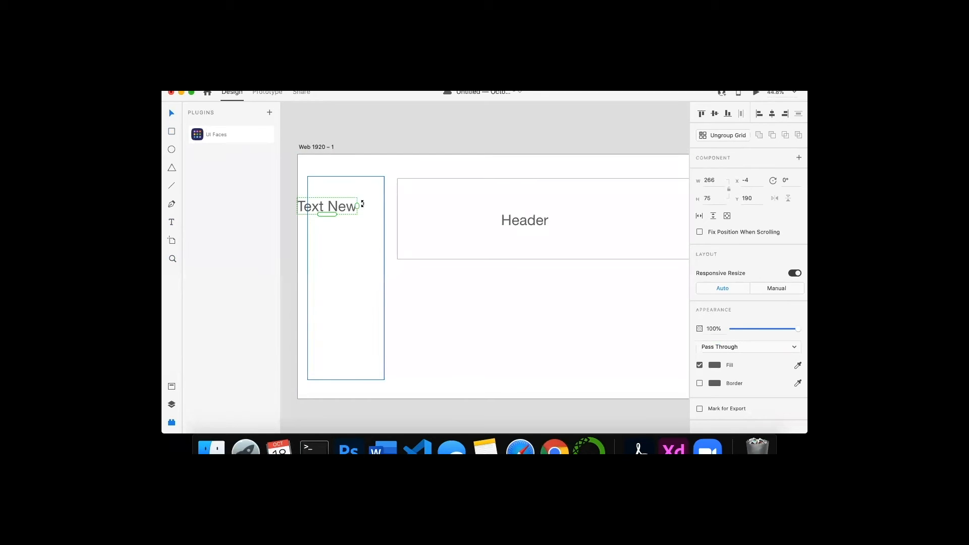
{"action": "left_click_drag", "start_coordinate": [327, 214], "coordinate": [336, 370]}
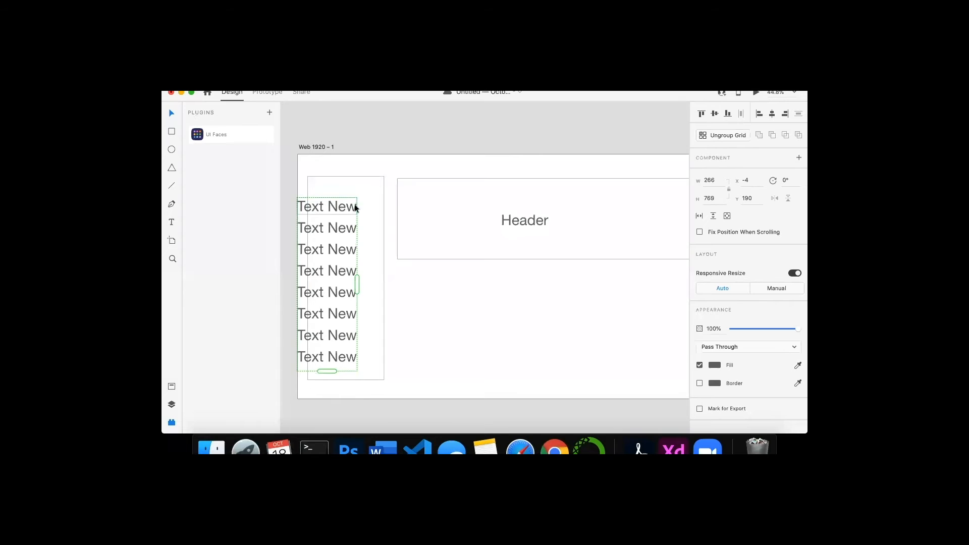
{"action": "left_click_drag", "start_coordinate": [355, 207], "coordinate": [349, 193]}
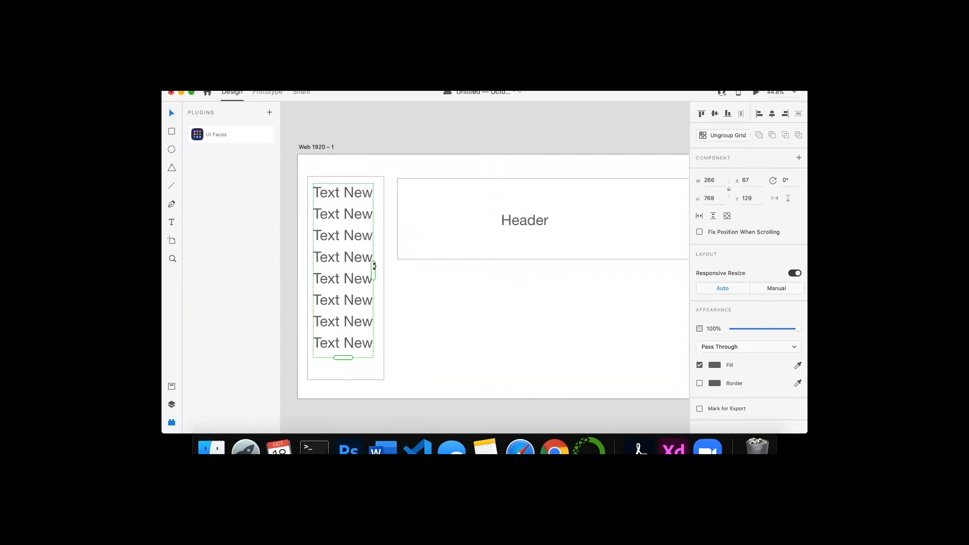
- Adjust the repeat grid's width, row spacing and height so it fits within the sidebar
{"action": "left_click_drag", "start_coordinate": [374, 266], "coordinate": [378, 306]}
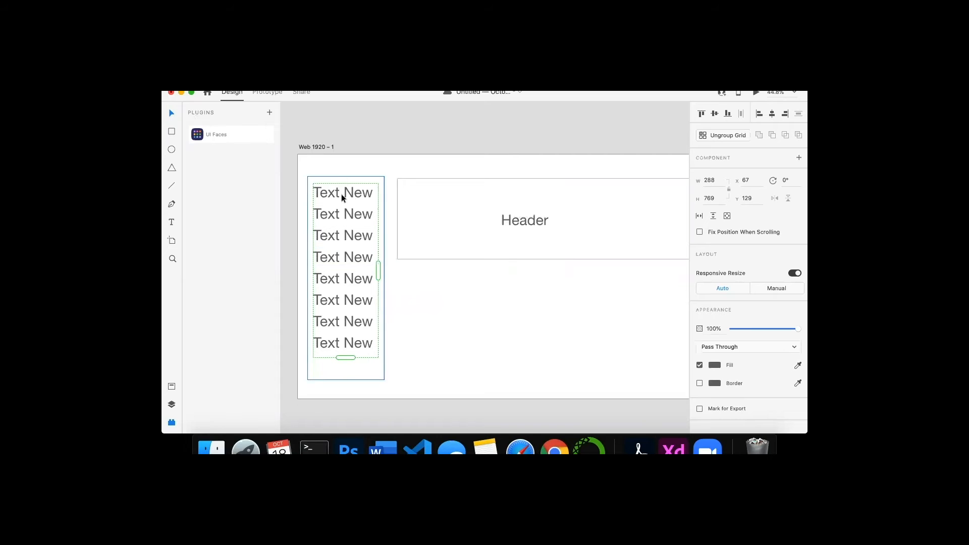
{"action": "left_click_drag", "start_coordinate": [340, 203], "coordinate": [342, 212]}
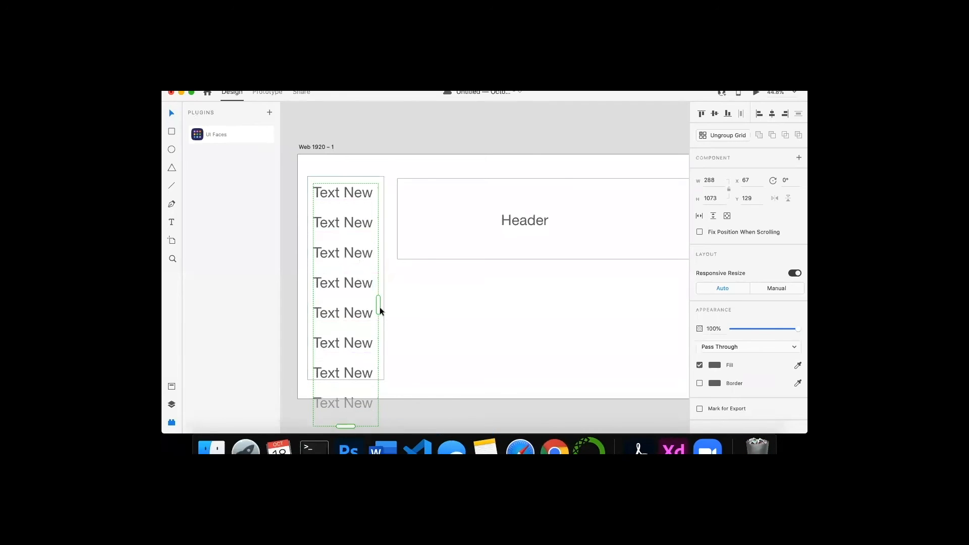
{"action": "left_click_drag", "start_coordinate": [346, 421], "coordinate": [346, 380]}
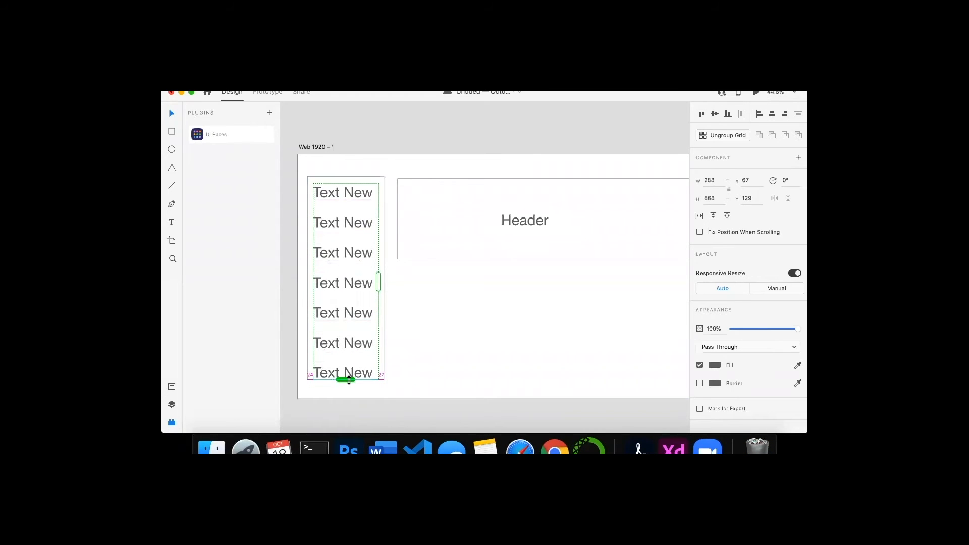
- Rename the second and third list items to Alignment and APple
{"action": "double_click", "coordinate": [348, 223]}
{"action": "double_click", "coordinate": [337, 223]}
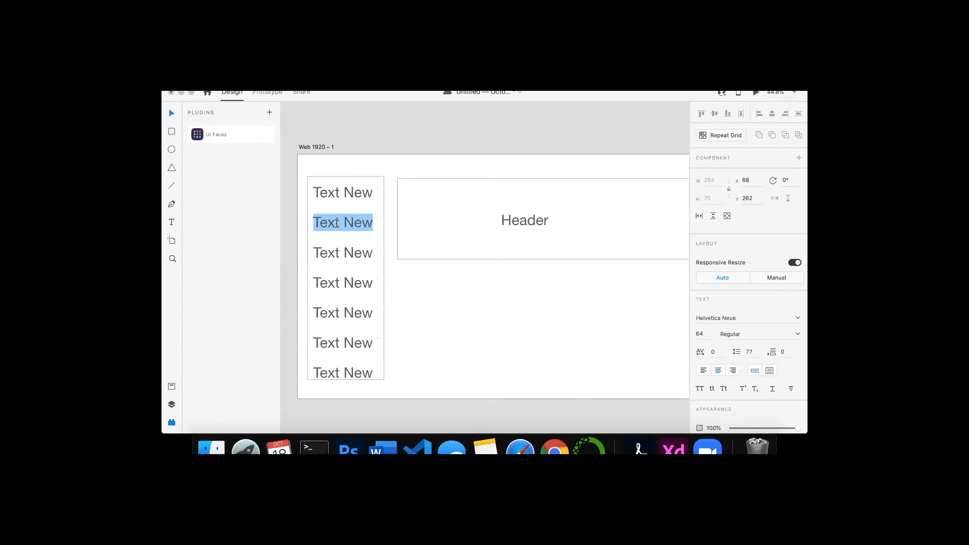
{"action": "type", "text": "Alignment"}
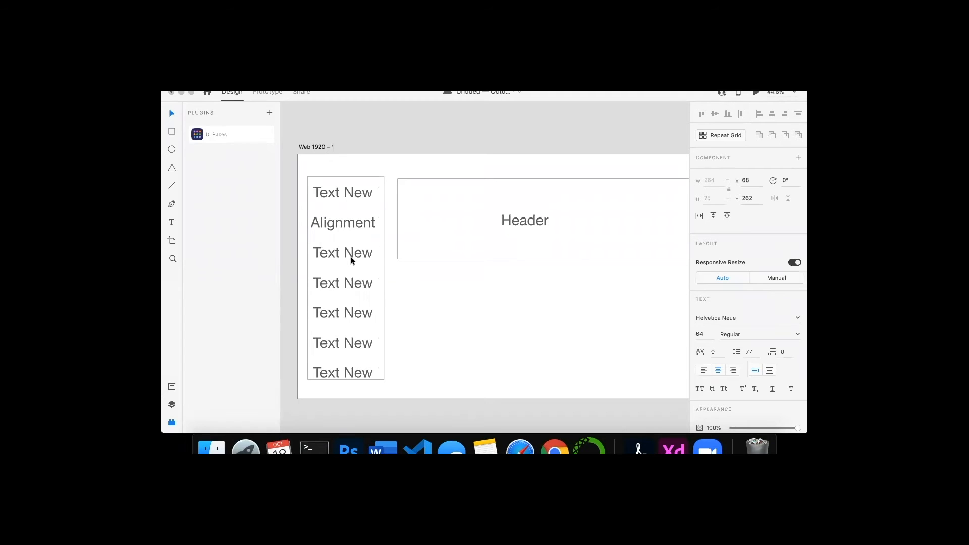
{"action": "double_click", "coordinate": [351, 257]}
{"action": "type", "text": "APple"}
{"action": "left_click", "coordinate": [172, 131]}
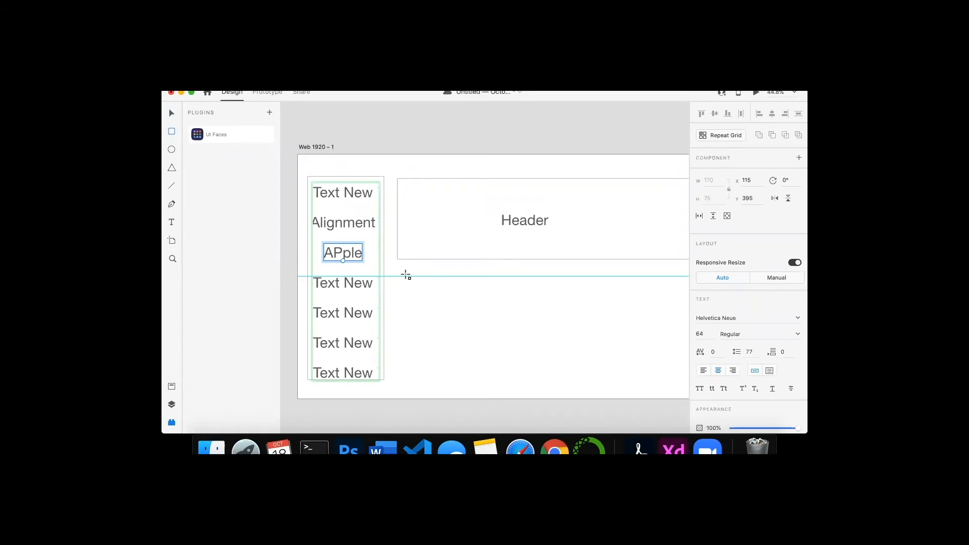
{"action": "mouse_move", "coordinate": [404, 275]}
{"action": "left_mouse_down"}
{"action": "mouse_move", "coordinate": [440, 298]}
{"action": "mouse_move", "coordinate": [426, 291]}
{"action": "left_mouse_up"}
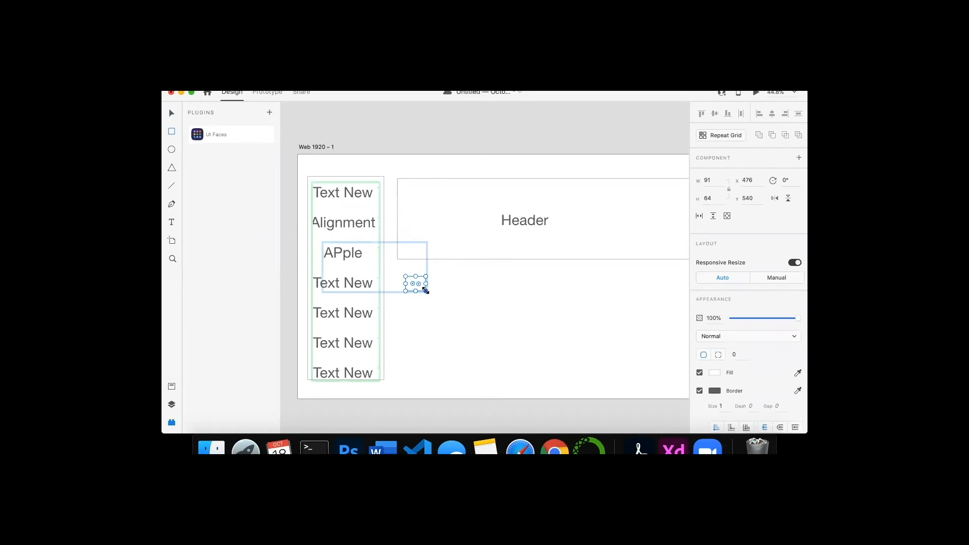
{"action": "key", "text": "super+z"}
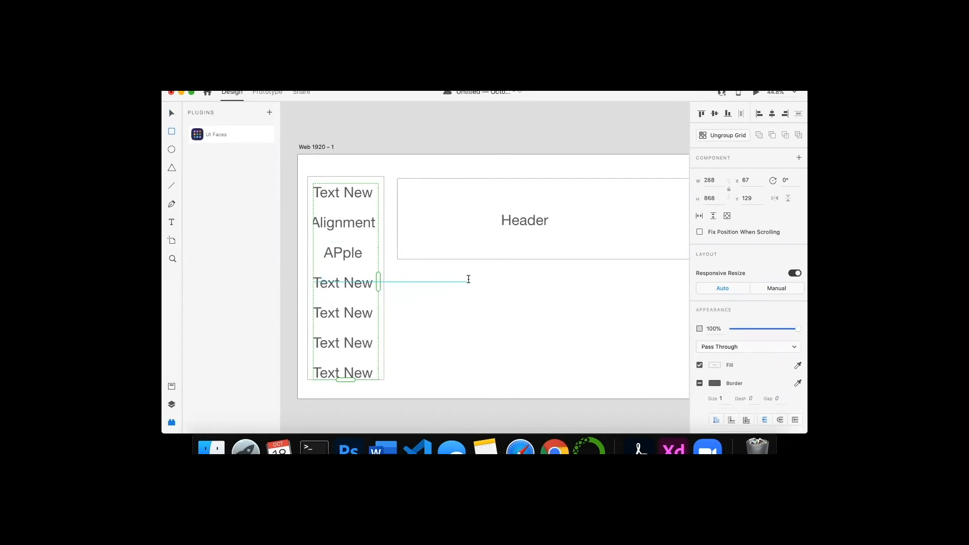
{"action": "left_click", "coordinate": [728, 136]}
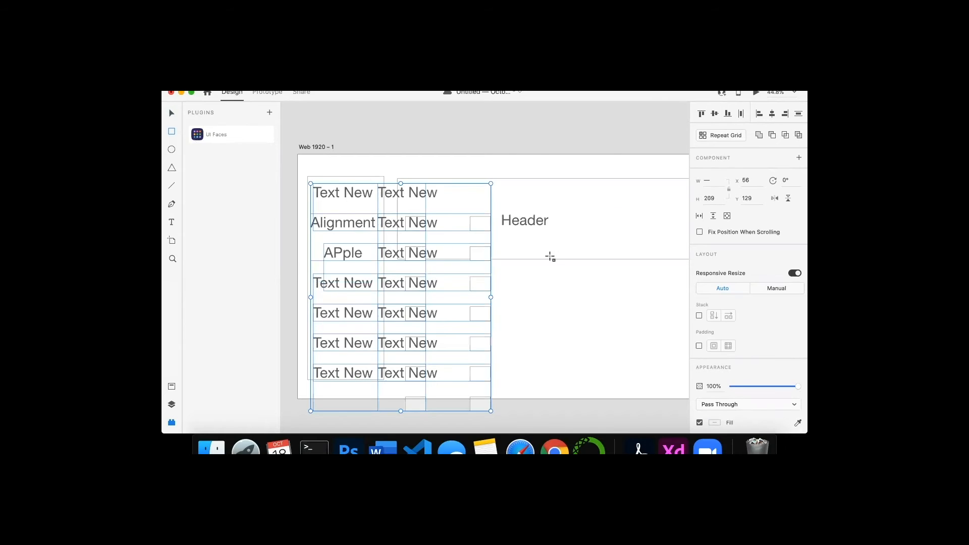
{"action": "key", "text": "super+z"}
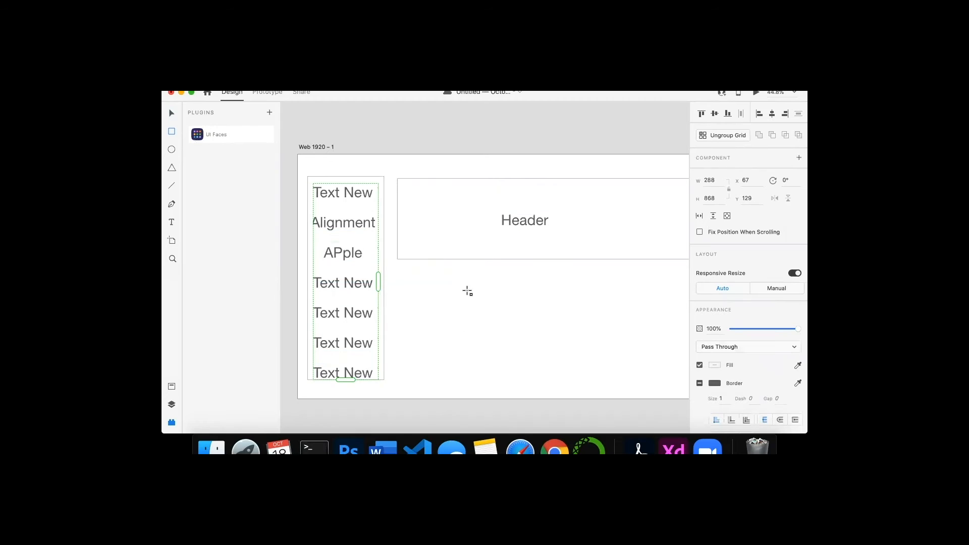
- Draw a rectangle about 343 by 230 below the header and fully round its corners
{"action": "left_click_drag", "start_coordinate": [438, 278], "coordinate": [515, 331]}
{"action": "scroll", "coordinate": [676, 326], "scroll_direction": "right", "scroll_amount": 2}
{"action": "scroll", "coordinate": [677, 325], "scroll_direction": "down", "scroll_amount": 1}
{"action": "scroll", "coordinate": [676, 326], "scroll_direction": "down", "scroll_amount": 2}
{"action": "scroll", "coordinate": [676, 326], "scroll_direction": "left", "scroll_amount": 1}
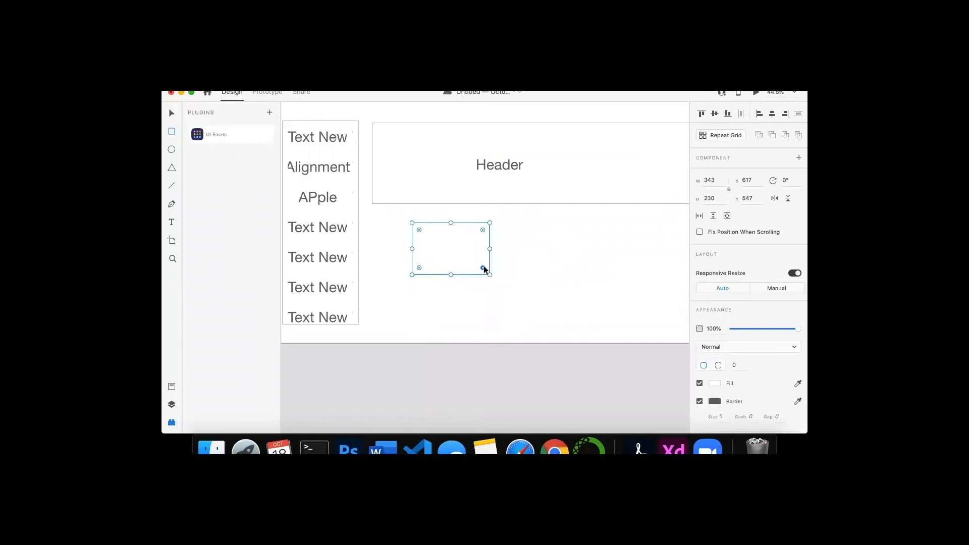
{"action": "left_click_drag", "start_coordinate": [483, 268], "coordinate": [463, 254]}
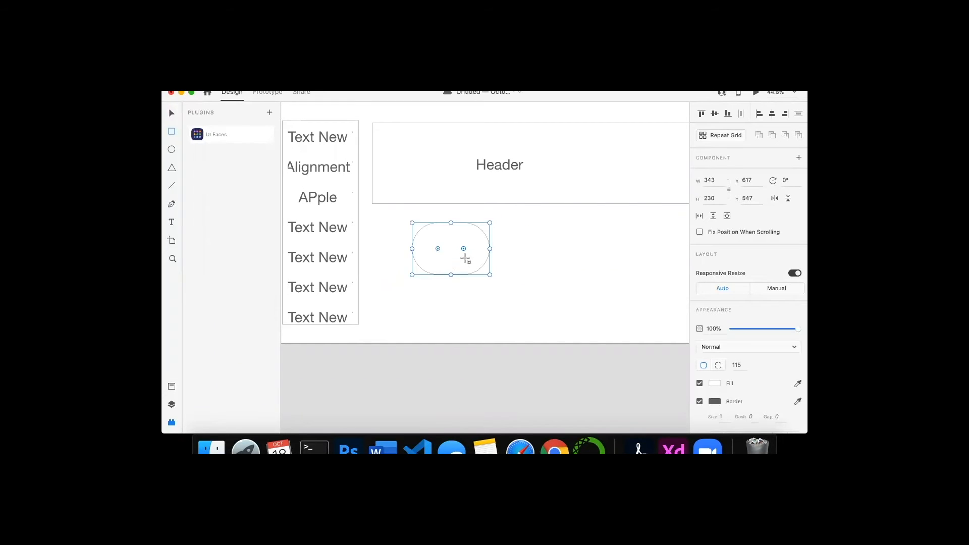
- Repeat the rounded rectangle into a grid of three columns and five rows
{"action": "left_click", "coordinate": [715, 138]}
{"action": "left_click_drag", "start_coordinate": [490, 251], "coordinate": [659, 261]}
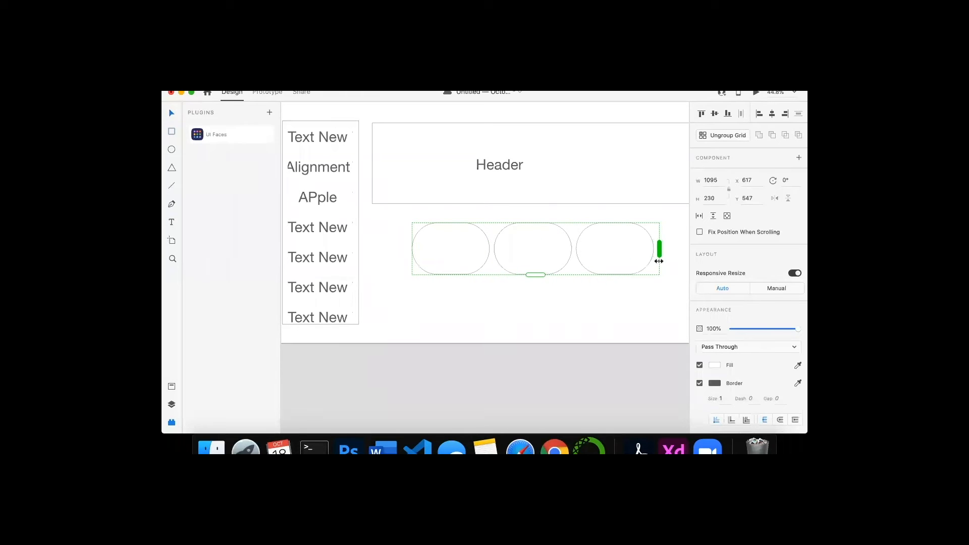
{"action": "left_click_drag", "start_coordinate": [534, 274], "coordinate": [546, 404]}
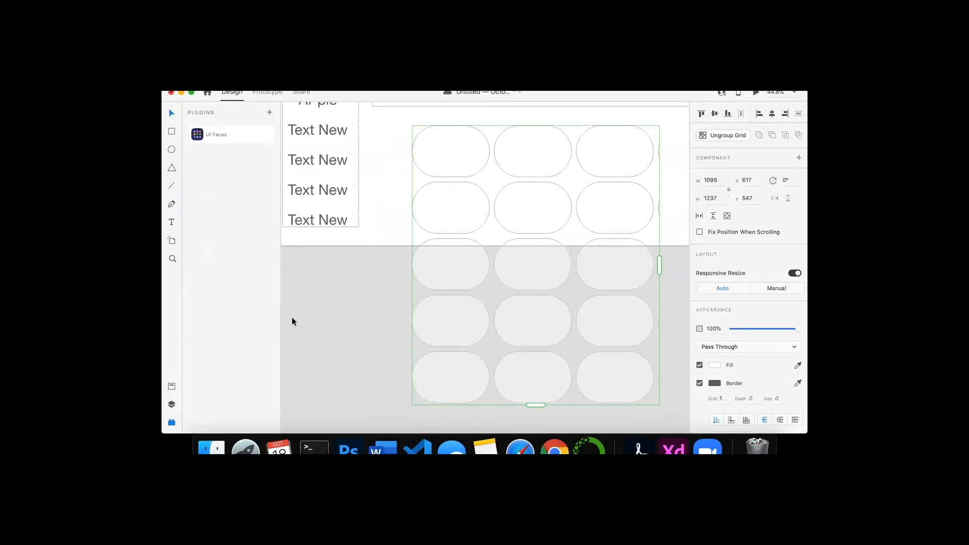
- Extend the artboard's height to about 1888 px so it holds the grid
{"action": "scroll", "coordinate": [292, 318], "scroll_direction": "down", "scroll_amount": 3}
{"action": "scroll", "coordinate": [341, 182], "scroll_direction": "up", "scroll_amount": 3}
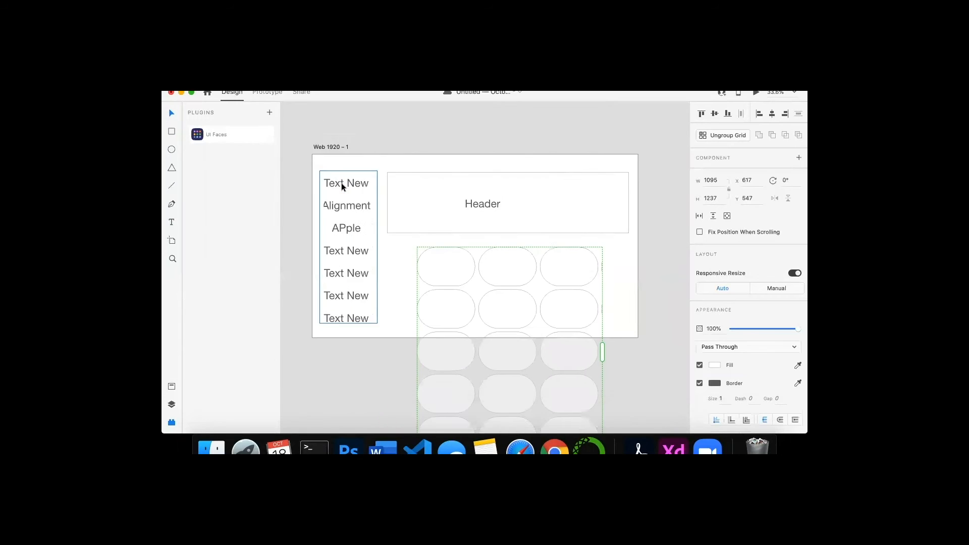
{"action": "scroll", "coordinate": [341, 182], "scroll_direction": "down", "scroll_amount": 3}
{"action": "scroll", "coordinate": [341, 183], "scroll_direction": "up", "scroll_amount": 2}
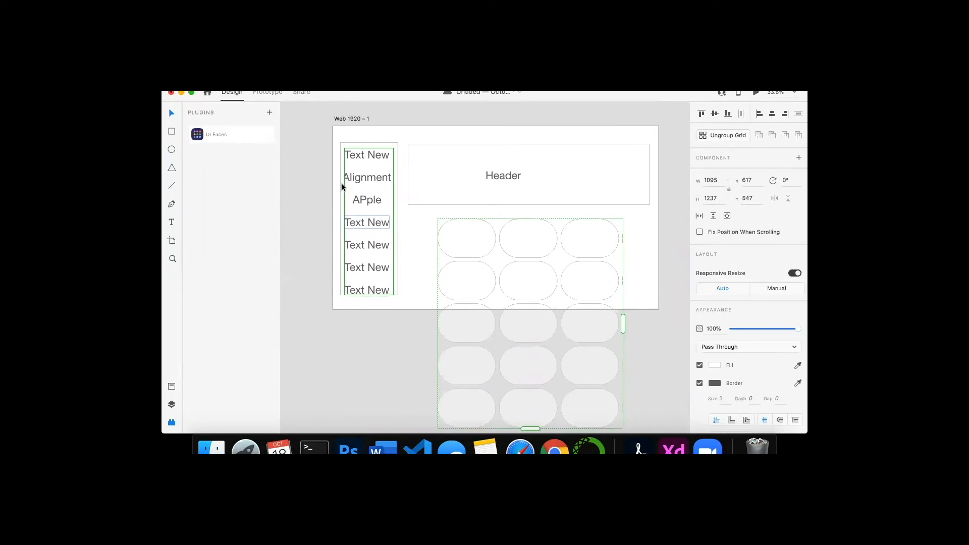
{"action": "left_click", "coordinate": [350, 131]}
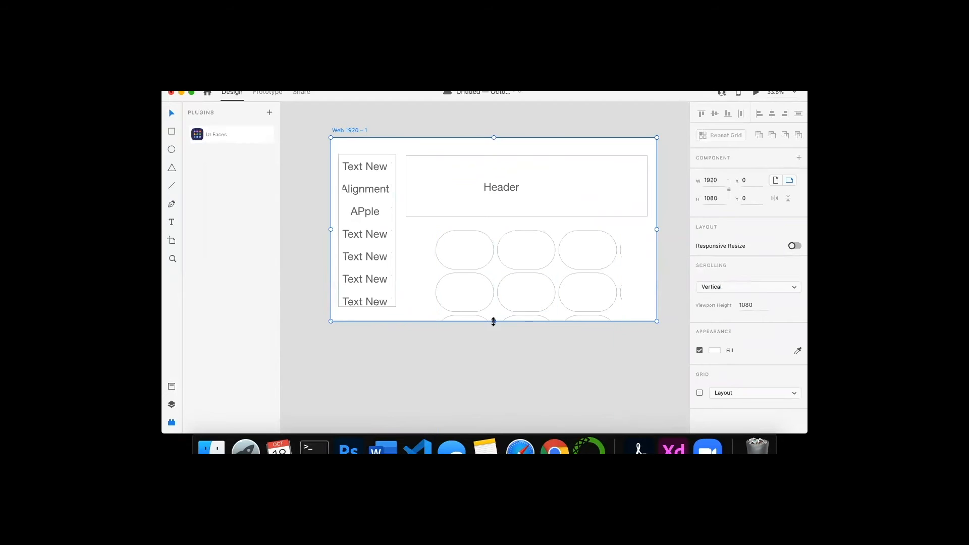
{"action": "left_click_drag", "start_coordinate": [494, 322], "coordinate": [495, 432]}
{"action": "scroll", "coordinate": [494, 314], "scroll_direction": "down", "scroll_amount": 3}
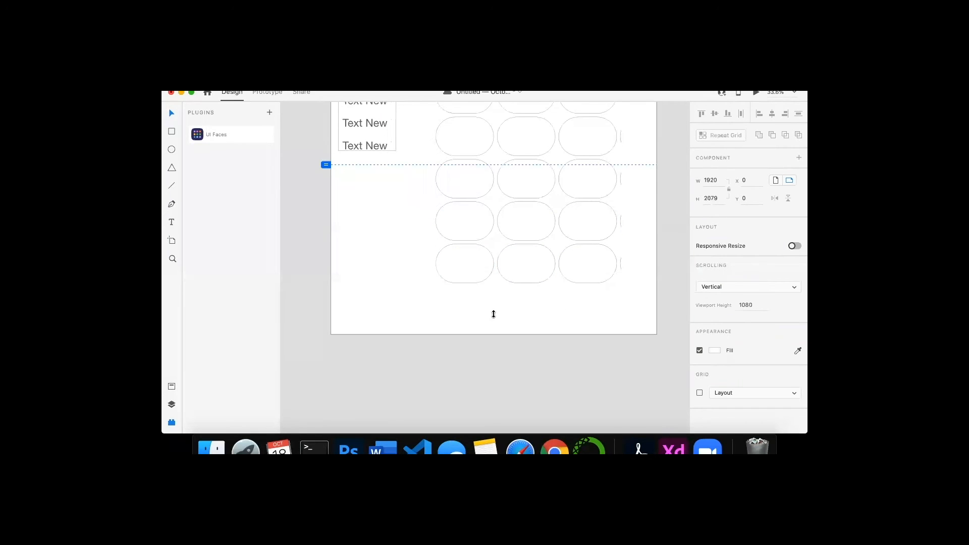
{"action": "left_click_drag", "start_coordinate": [493, 314], "coordinate": [491, 303]}
- Increase the spacing between the rounded rectangles in the repeat grid
{"action": "scroll", "coordinate": [491, 300], "scroll_direction": "up", "scroll_amount": 3}
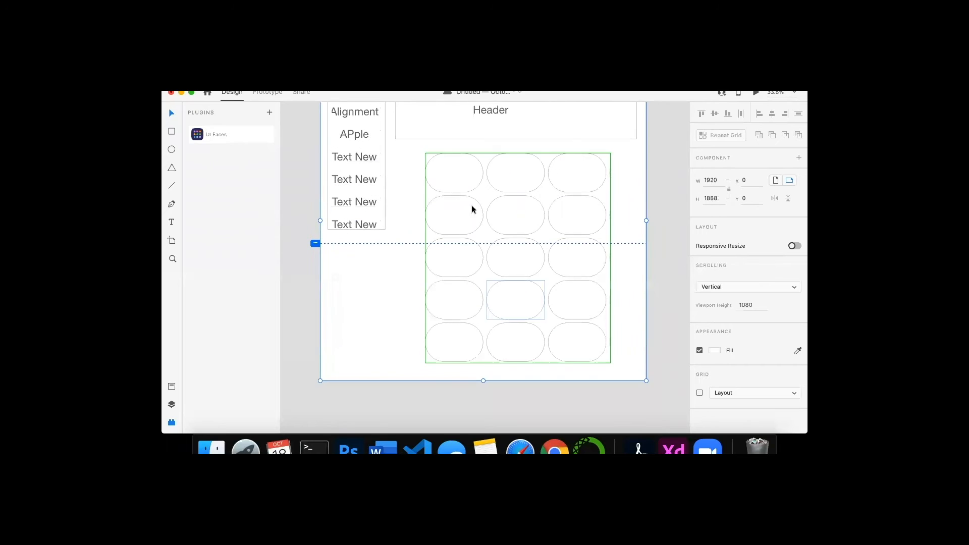
{"action": "left_click", "coordinate": [452, 185]}
{"action": "scroll", "coordinate": [458, 192], "scroll_direction": "up", "scroll_amount": 2}
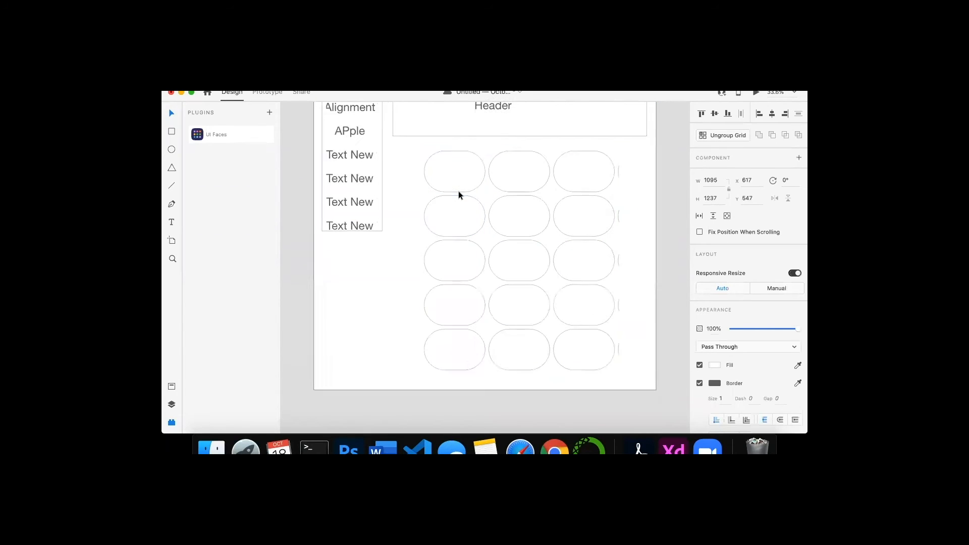
{"action": "left_click_drag", "start_coordinate": [461, 195], "coordinate": [497, 168]}
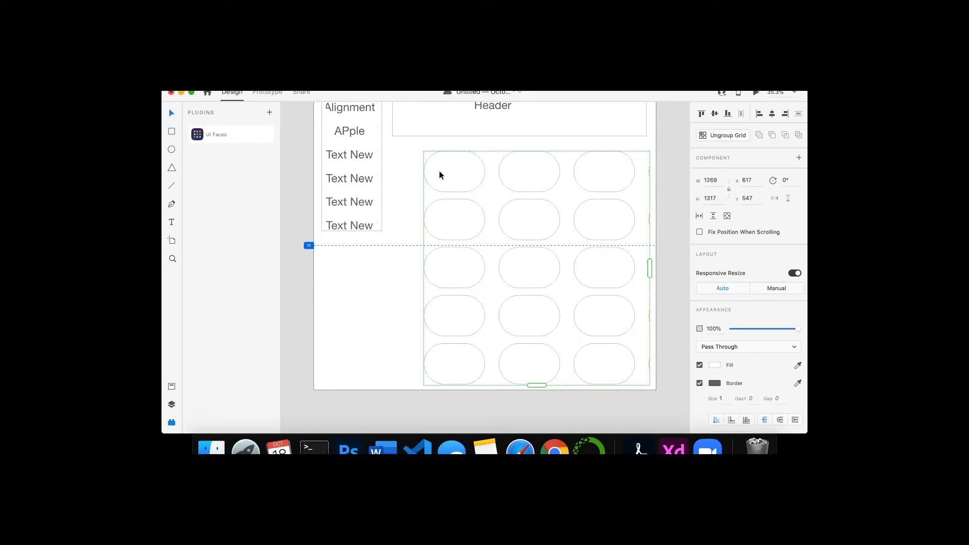
- Move the repeat grid of rounded rectangles up and left, and widen the vertical spacing between its rows
{"action": "left_click_drag", "start_coordinate": [451, 175], "coordinate": [433, 171]}
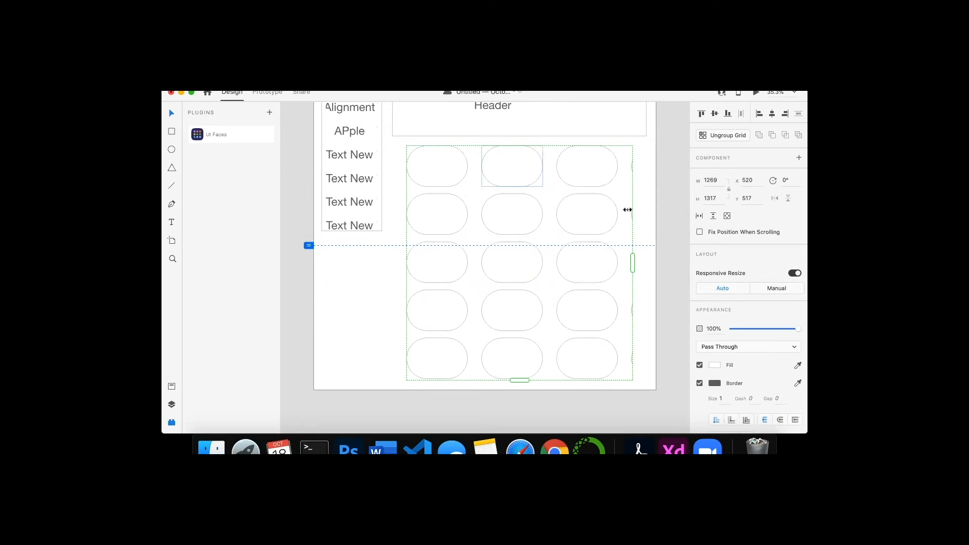
{"action": "left_click_drag", "start_coordinate": [631, 259], "coordinate": [629, 261]}
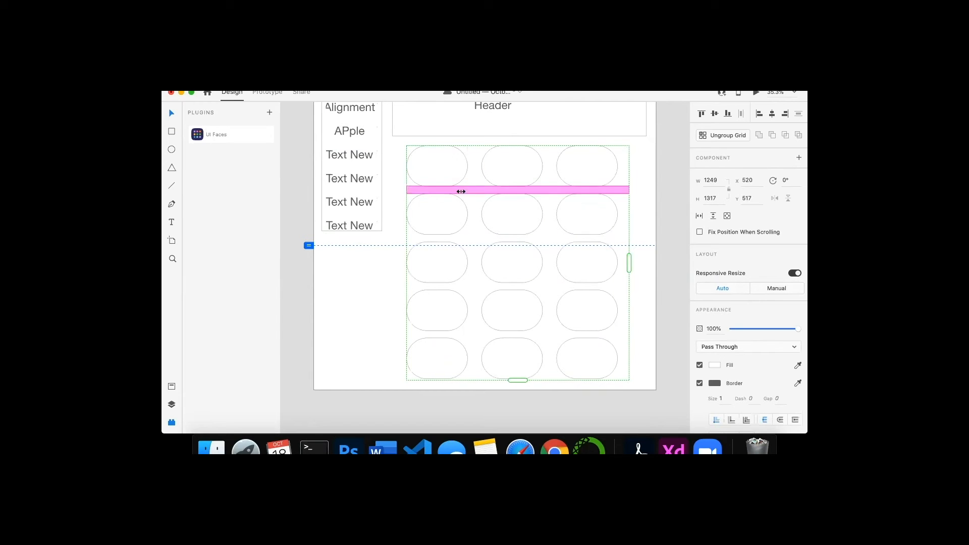
{"action": "left_click_drag", "start_coordinate": [479, 181], "coordinate": [437, 207]}
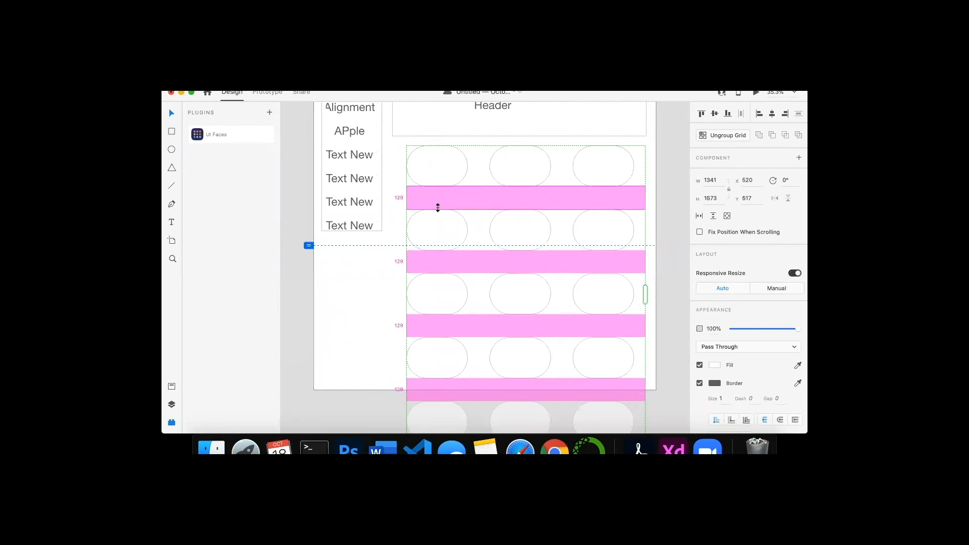
- Shorten the repeat grid to four rows
{"action": "scroll", "coordinate": [372, 383], "scroll_direction": "down", "scroll_amount": 5}
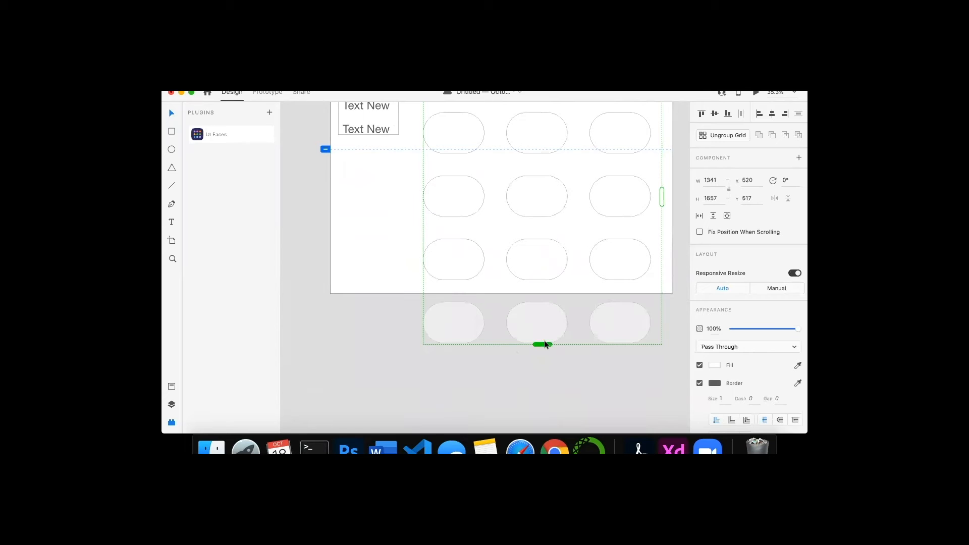
{"action": "left_click_drag", "start_coordinate": [543, 329], "coordinate": [542, 294]}
{"action": "scroll", "coordinate": [542, 294], "scroll_direction": "up", "scroll_amount": 5}
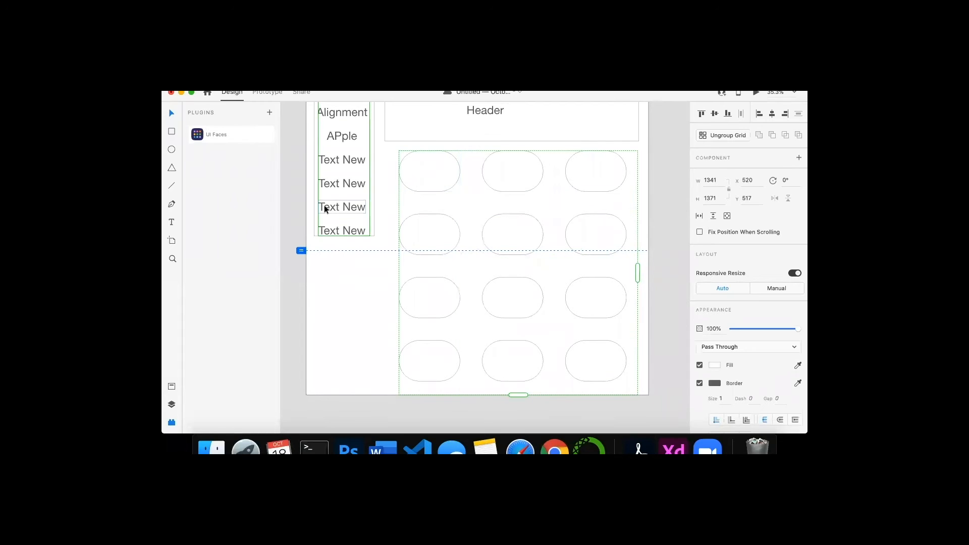
- Open the UI Faces plugin and select a rounded rectangle inside the repeat grid
{"action": "left_click", "coordinate": [171, 222]}
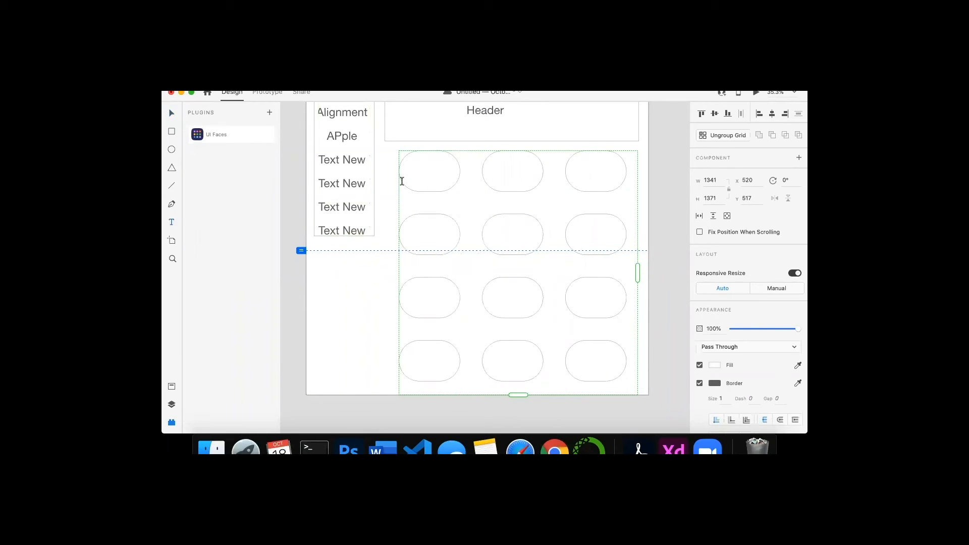
{"action": "left_click", "coordinate": [238, 138]}
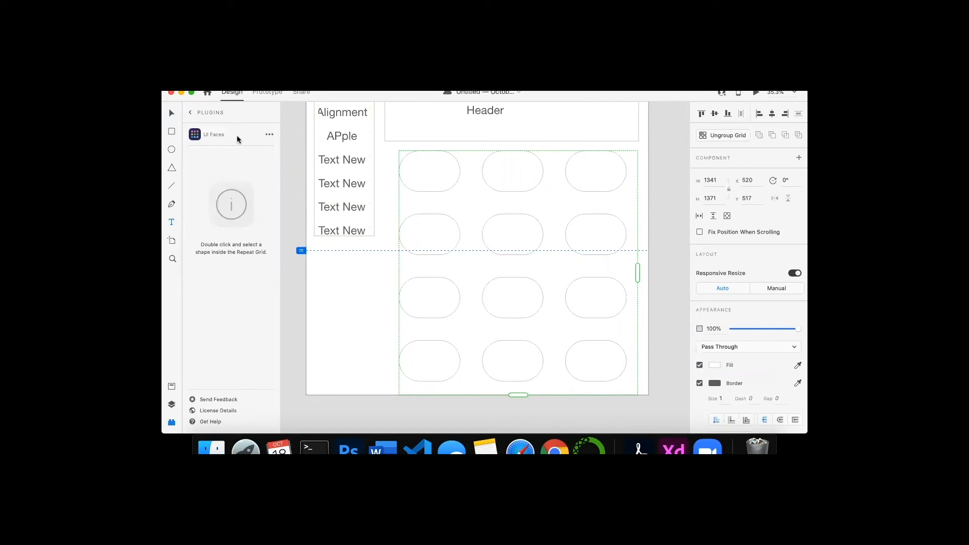
{"action": "left_click", "coordinate": [431, 172]}
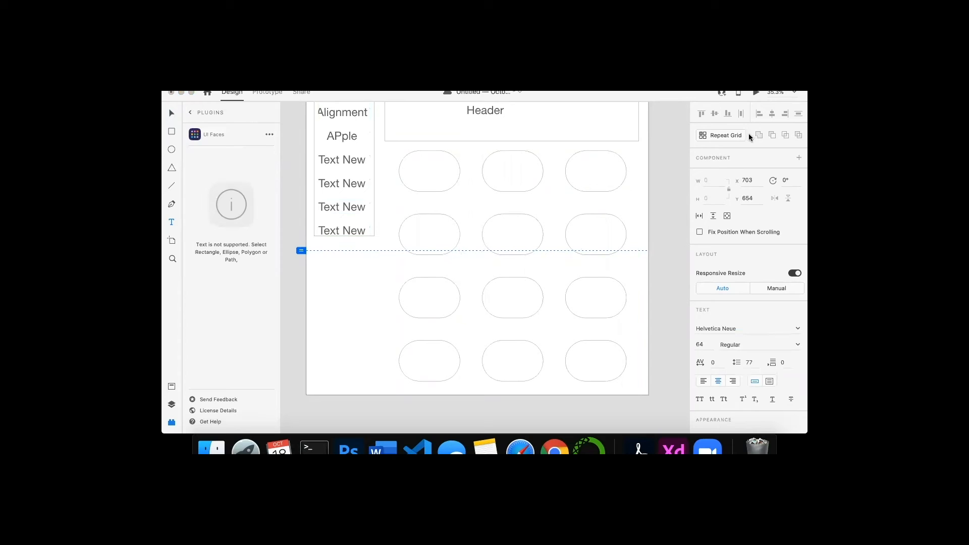
{"action": "key", "text": "Escape"}
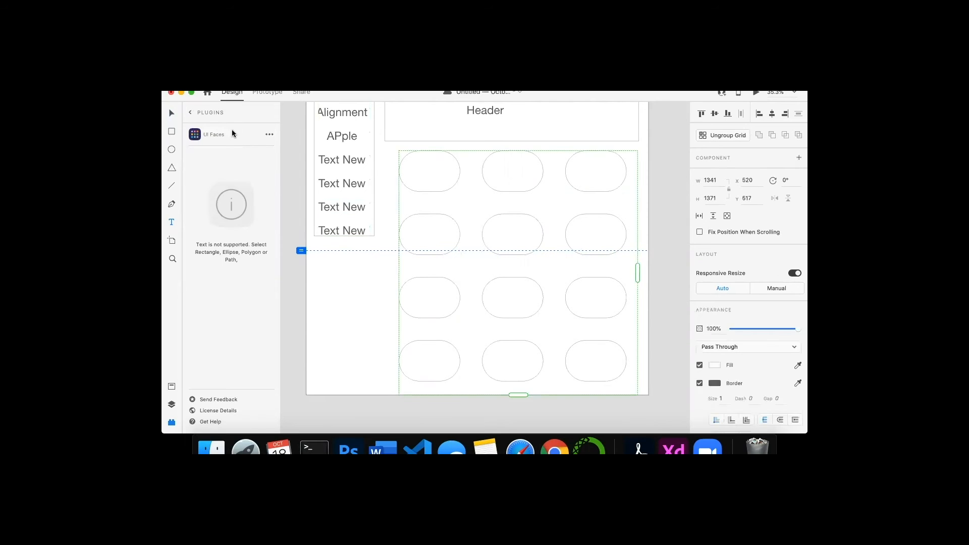
{"action": "left_click", "coordinate": [269, 134]}
{"action": "left_click", "coordinate": [456, 173]}
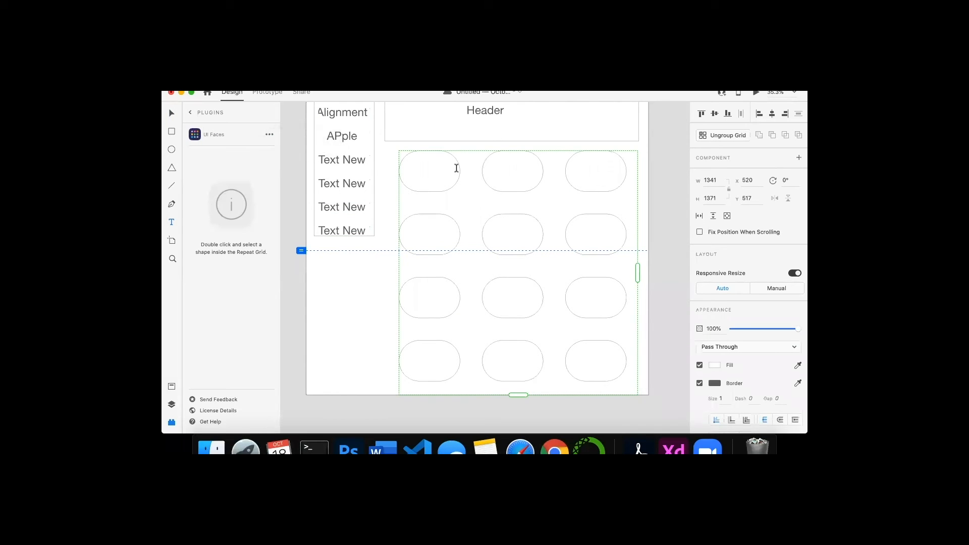
{"action": "left_click", "coordinate": [398, 171]}
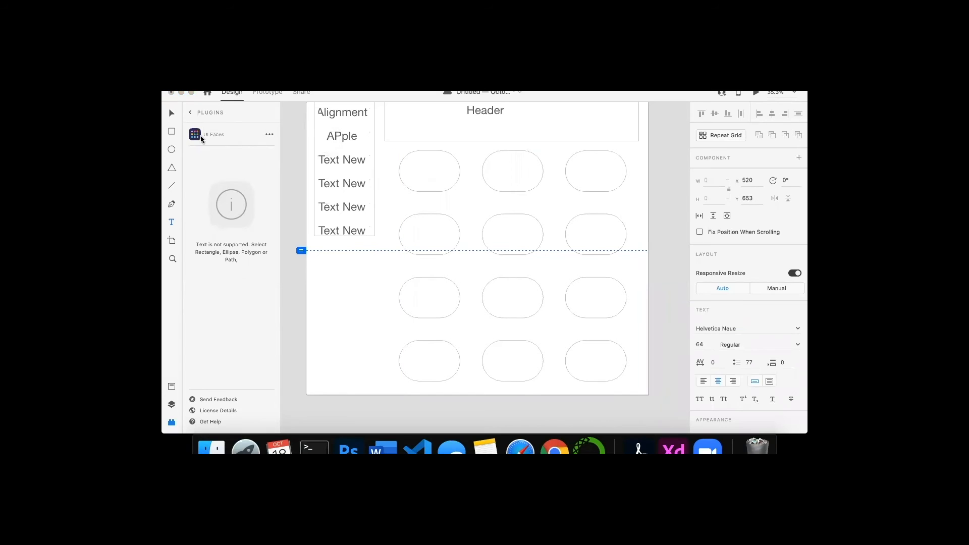
{"action": "key", "text": "Escape"}
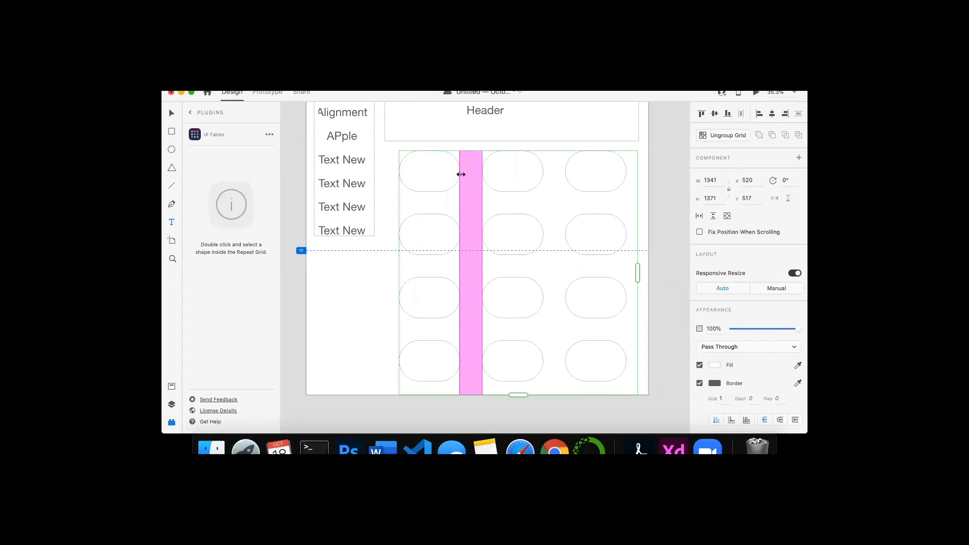
{"action": "left_click", "coordinate": [436, 171]}
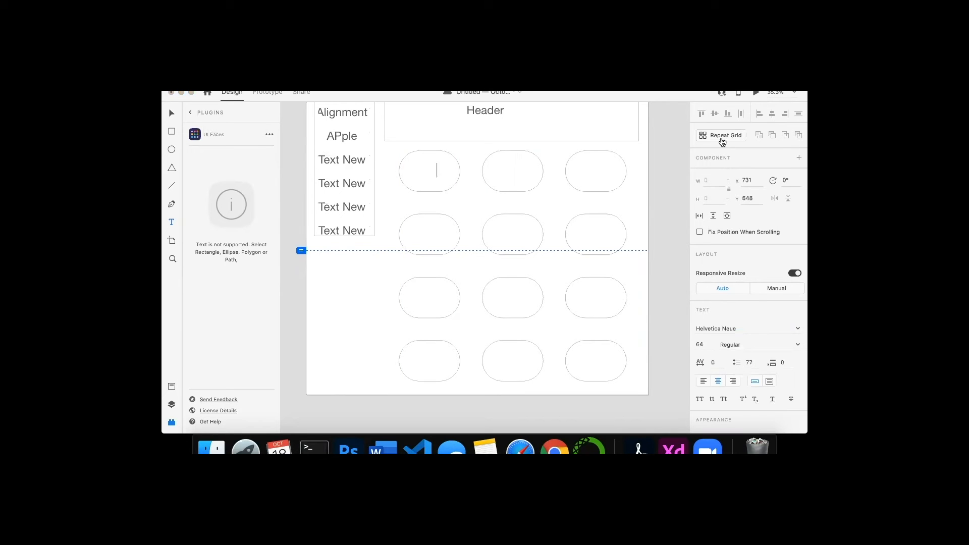
{"action": "key", "text": "Escape"}
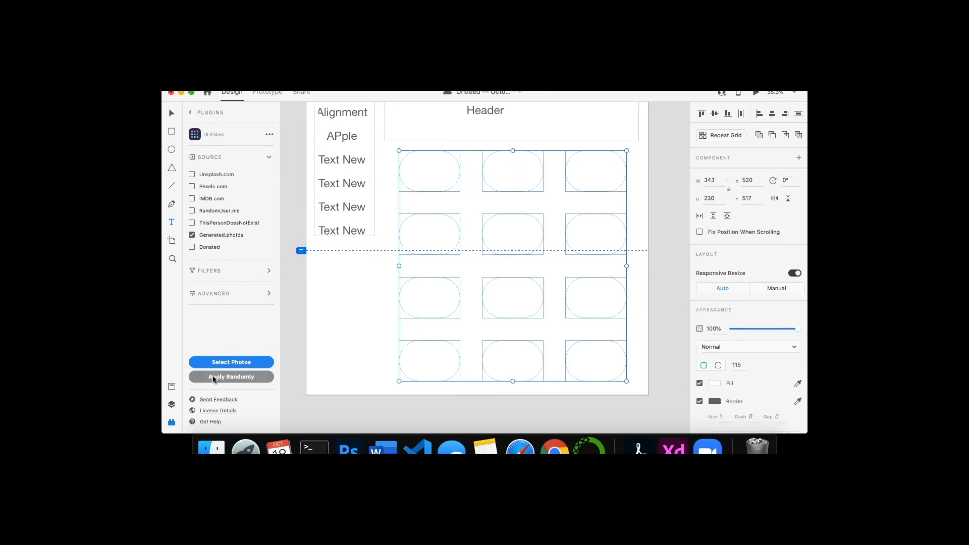
- Fill the grid's rectangles with randomly chosen Generated.photos faces using UI Faces Select Photos
{"action": "left_click", "coordinate": [229, 362]}
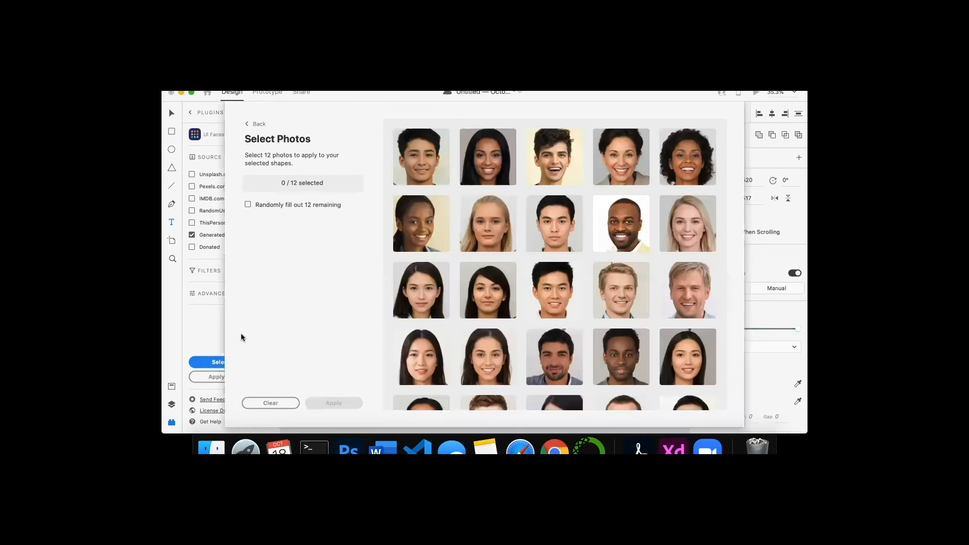
{"action": "left_click", "coordinate": [249, 204]}
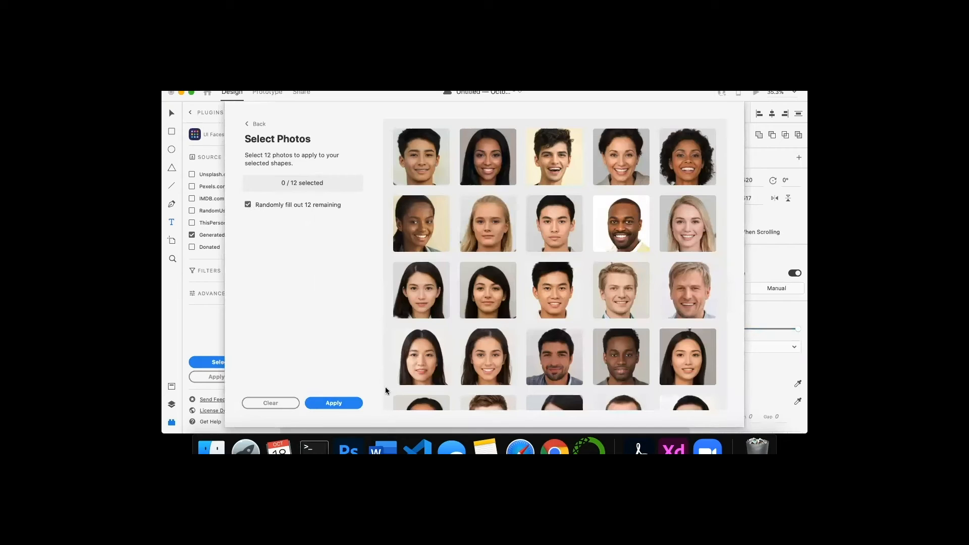
{"action": "left_click", "coordinate": [334, 403]}
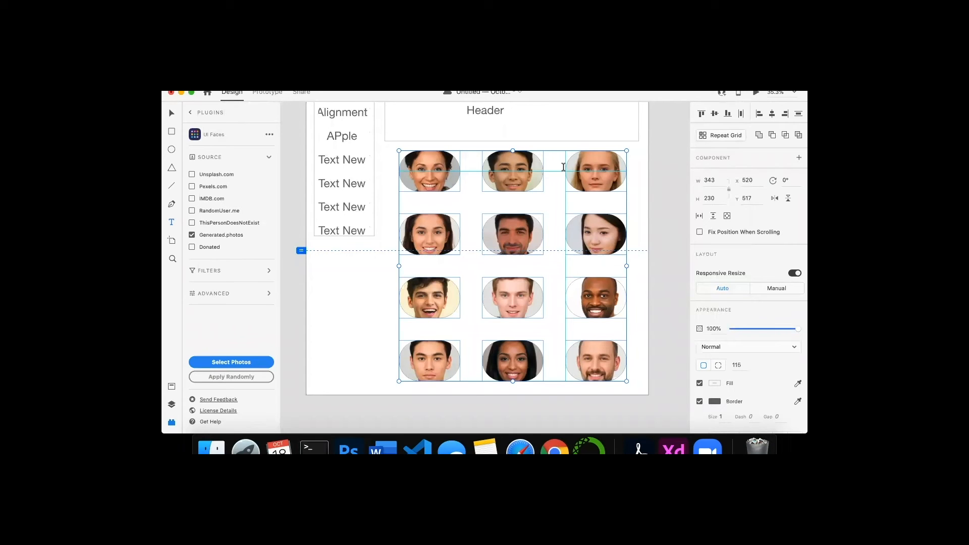
- Try to duplicate the selected repeat grid and undo the stray edit
{"action": "scroll", "coordinate": [563, 167], "scroll_direction": "down", "scroll_amount": 3}
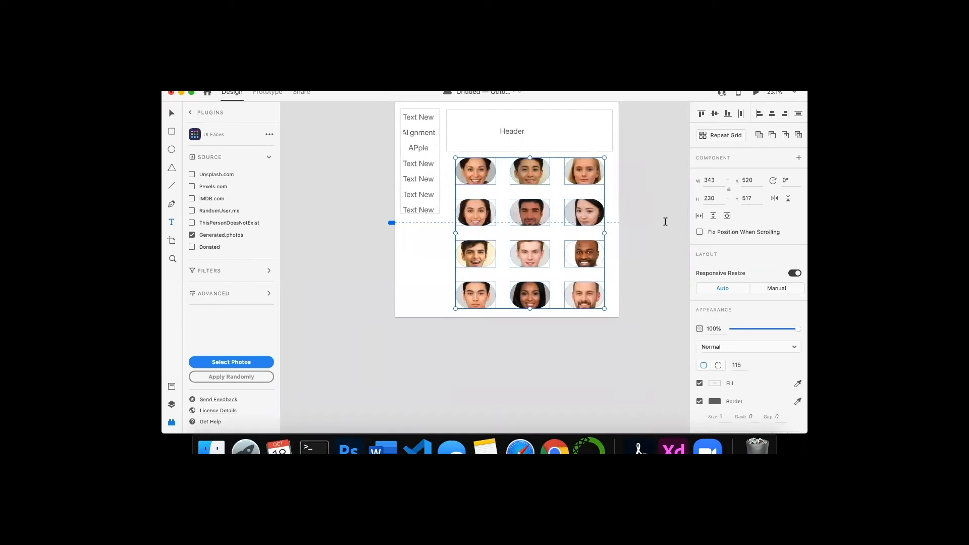
{"action": "scroll", "coordinate": [645, 218], "scroll_direction": "right", "scroll_amount": 3}
{"action": "scroll", "coordinate": [645, 218], "scroll_direction": "up", "scroll_amount": 2}
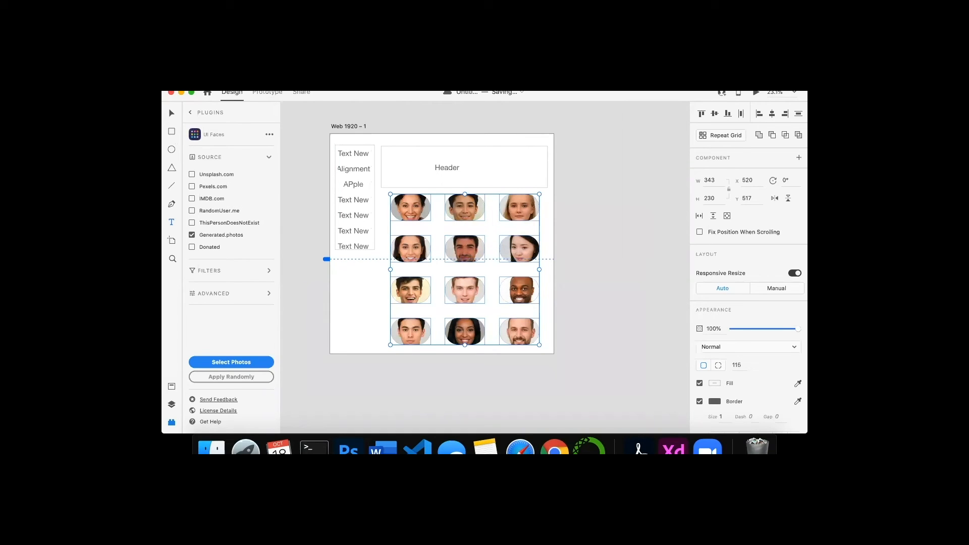
{"action": "left_click", "coordinate": [232, 77]}
{"action": "mouse_move", "coordinate": [260, 77]}
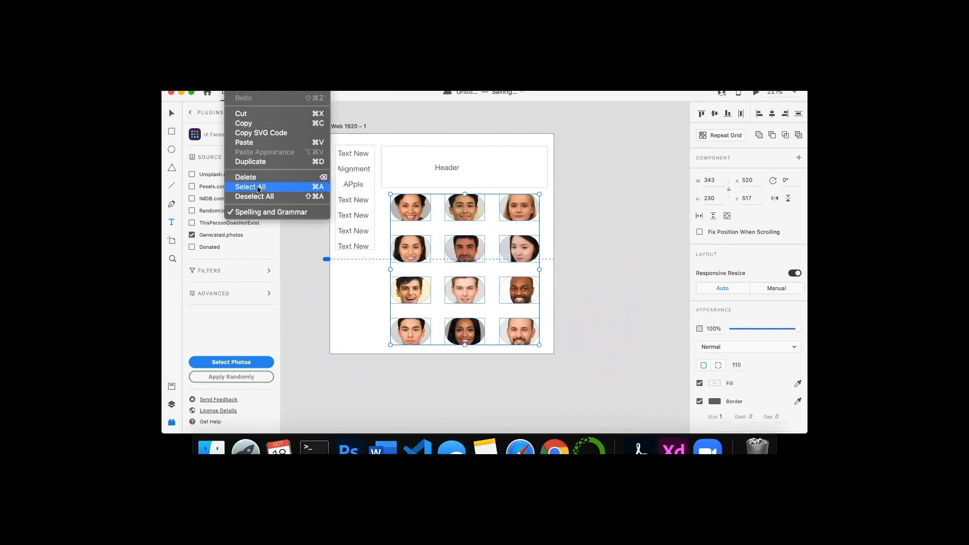
{"action": "left_click", "coordinate": [260, 163]}
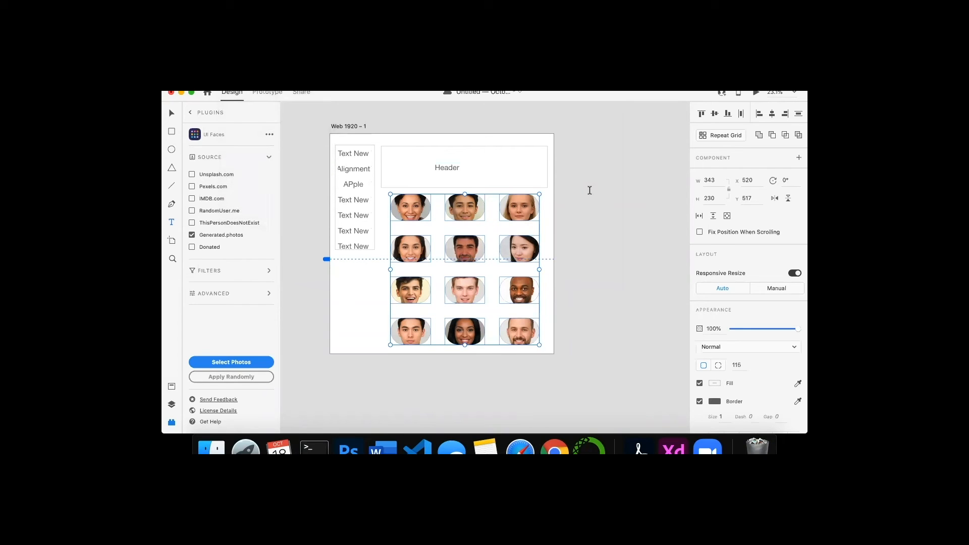
{"action": "left_click_drag", "start_coordinate": [432, 136], "coordinate": [347, 127]}
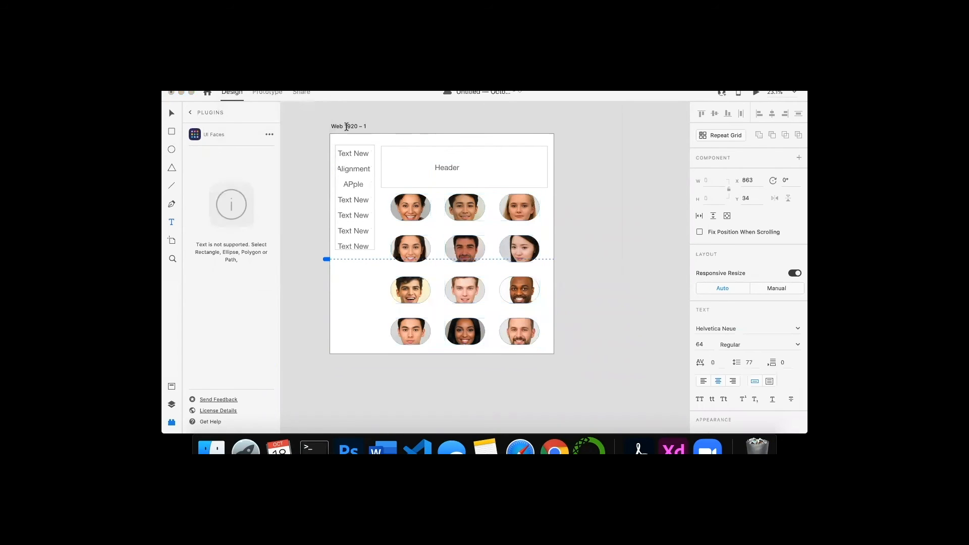
{"action": "key", "text": "super+z"}
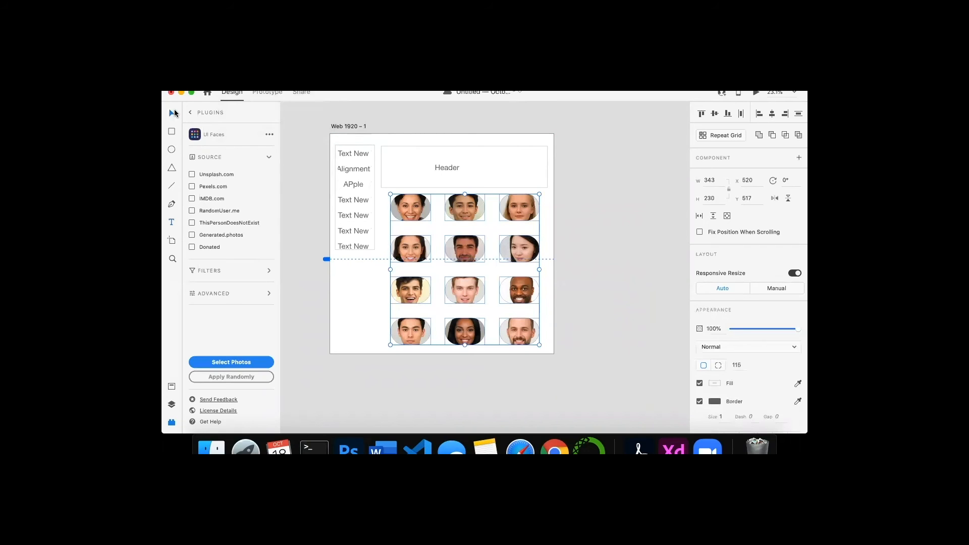
- Select the Web 1920 – 1 artboard and duplicate it
{"action": "left_click", "coordinate": [348, 127]}
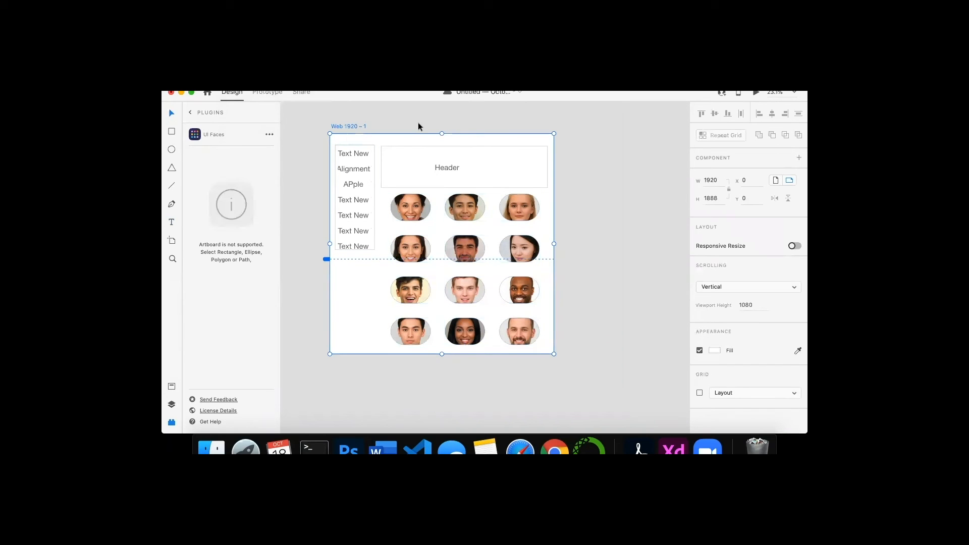
{"action": "left_click", "coordinate": [230, 87]}
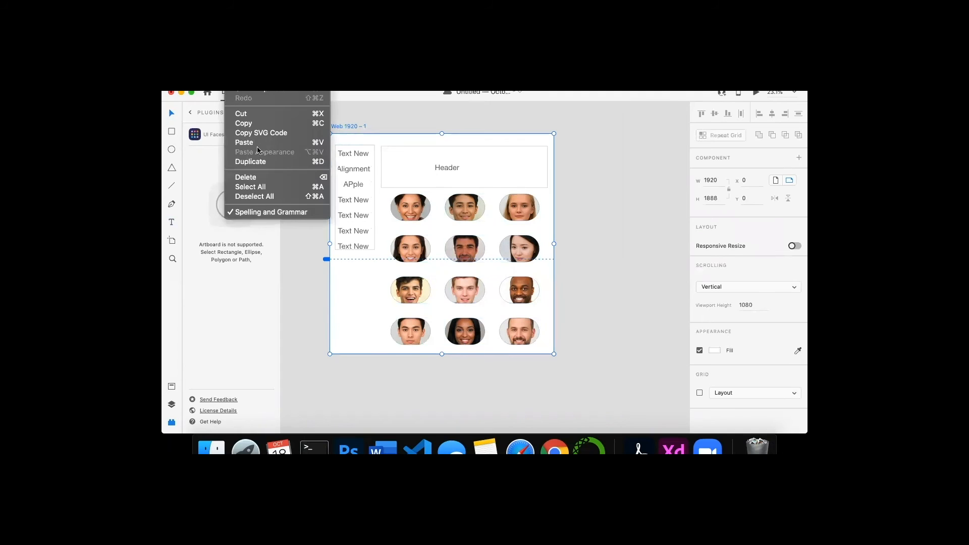
{"action": "left_click", "coordinate": [261, 163]}
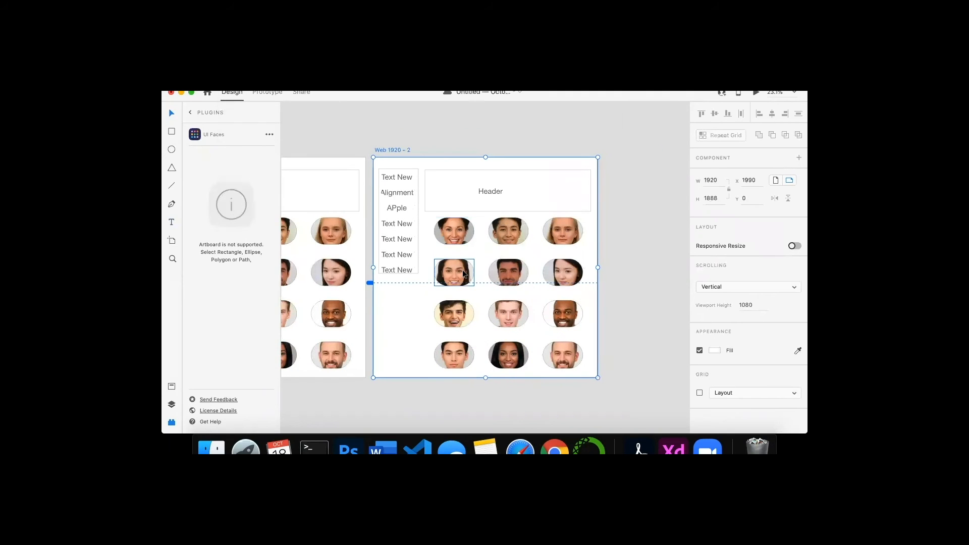
- Move a face card in the second artboard's grid down to the third row and delete it
{"action": "scroll", "coordinate": [463, 273], "scroll_direction": "left", "scroll_amount": 5}
{"action": "scroll", "coordinate": [463, 273], "scroll_direction": "down", "scroll_amount": 1}
{"action": "scroll", "coordinate": [462, 273], "scroll_direction": "down", "scroll_amount": 3}
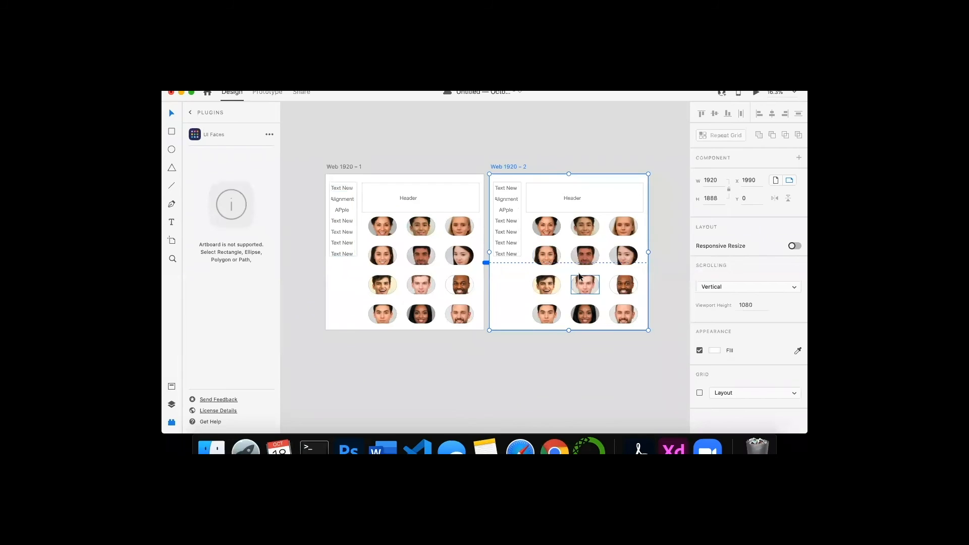
{"action": "scroll", "coordinate": [579, 276], "scroll_direction": "up", "scroll_amount": 2}
{"action": "scroll", "coordinate": [579, 275], "scroll_direction": "up", "scroll_amount": 3}
{"action": "left_click", "coordinate": [534, 181]}
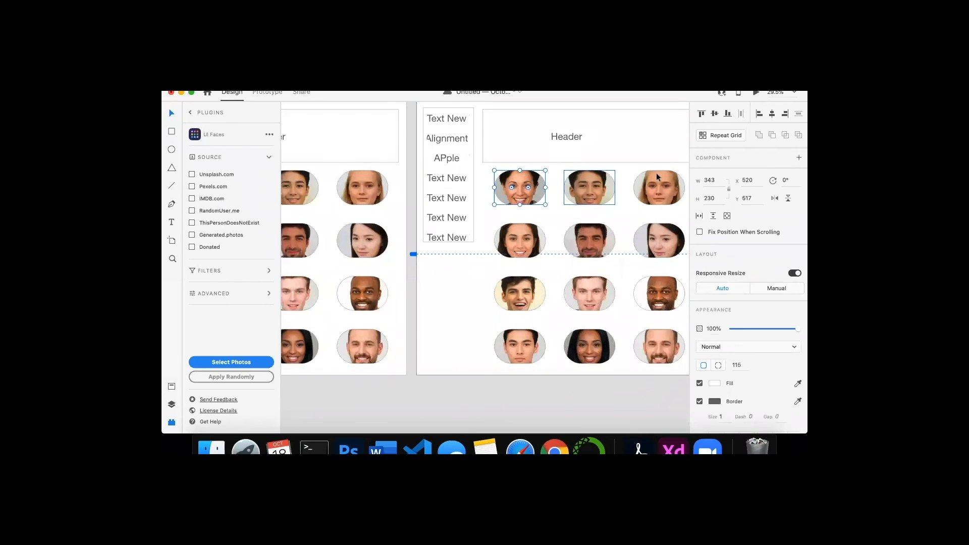
{"action": "left_click", "coordinate": [585, 192]}
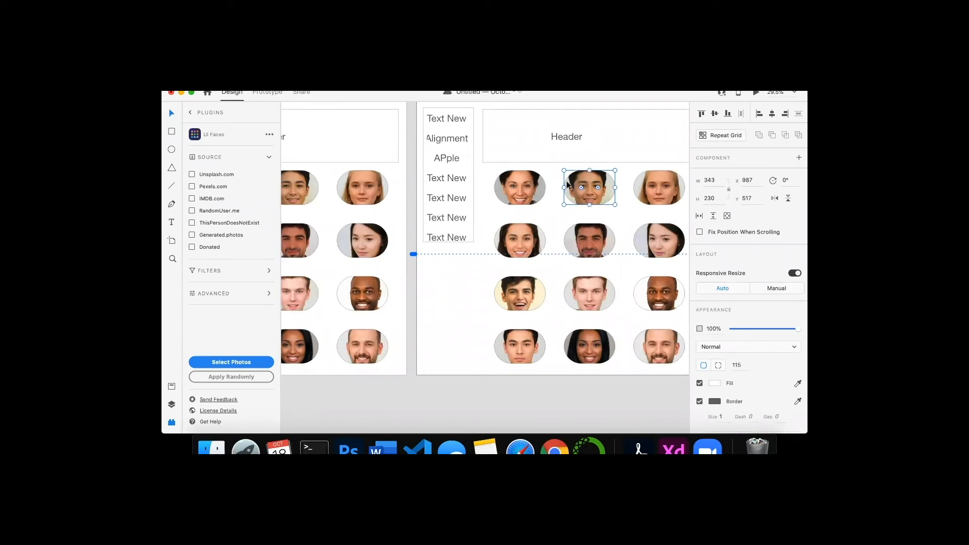
{"action": "left_click_drag", "start_coordinate": [569, 184], "coordinate": [588, 273]}
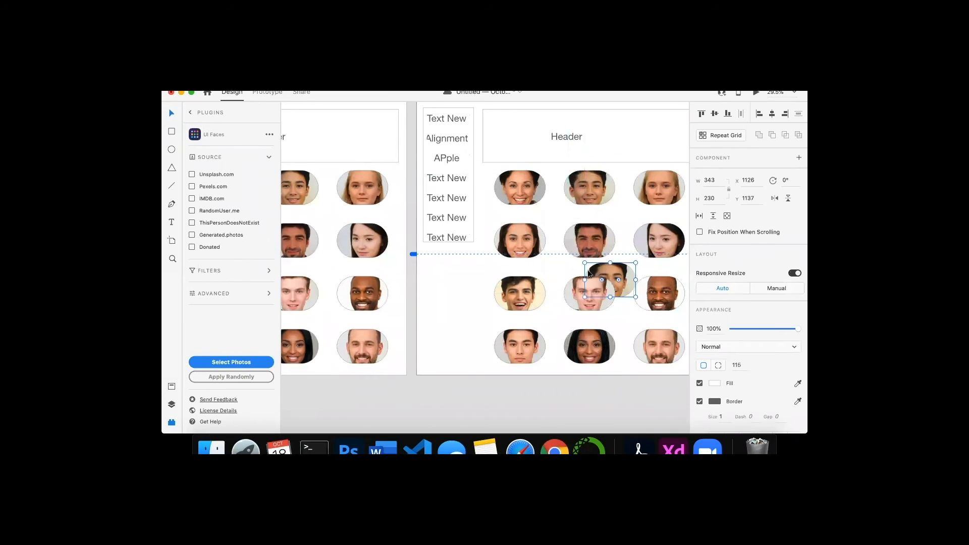
{"action": "scroll", "coordinate": [534, 256], "scroll_direction": "down", "scroll_amount": 3}
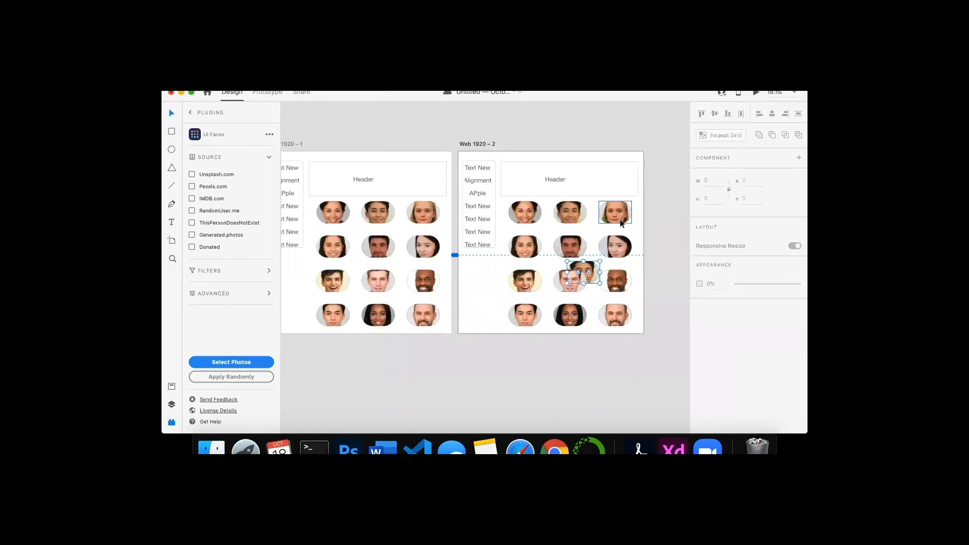
{"action": "key", "text": "Delete"}
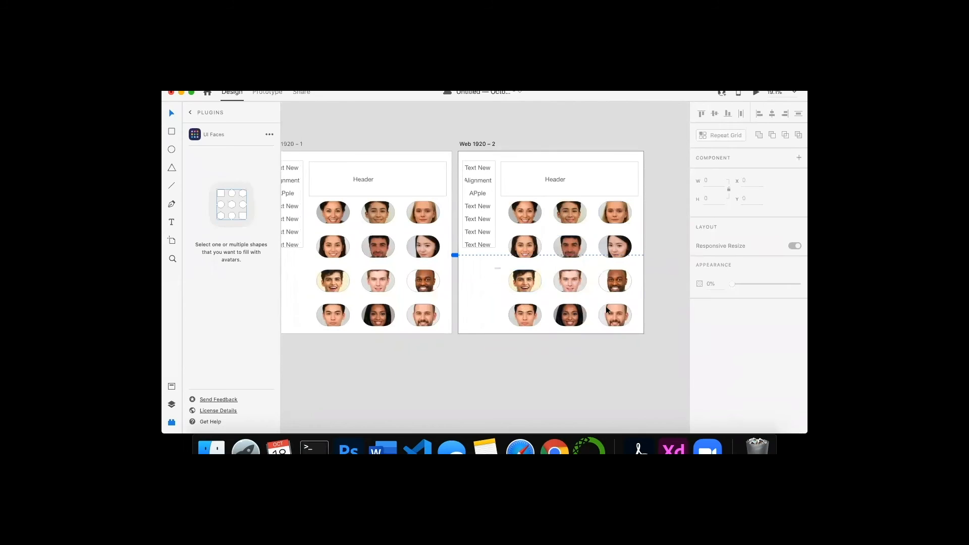
- Delete all face cards in the second artboard except the top-left one
{"action": "left_click_drag", "start_coordinate": [608, 309], "coordinate": [635, 328]}
{"action": "key", "text": "Delete"}
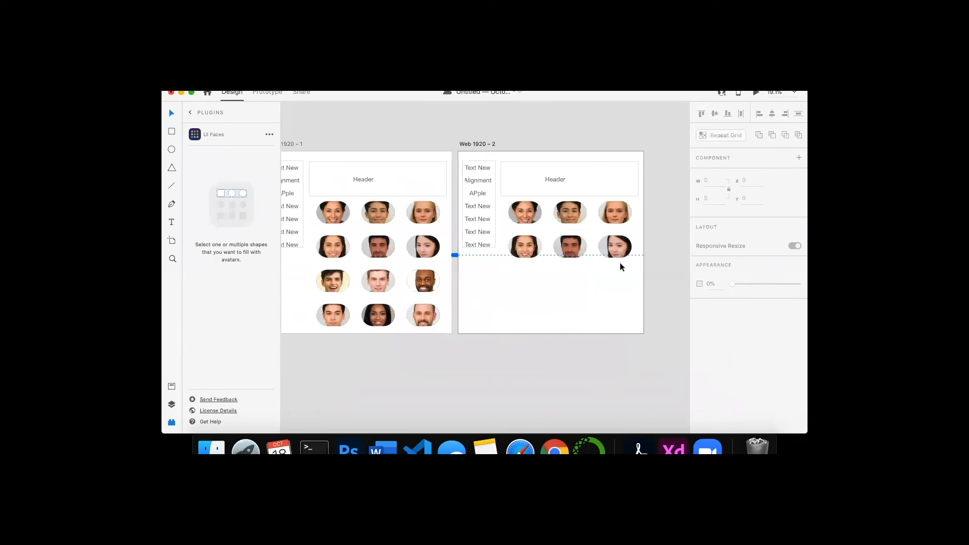
{"action": "left_click_drag", "start_coordinate": [634, 272], "coordinate": [551, 198]}
{"action": "key", "text": "Delete"}
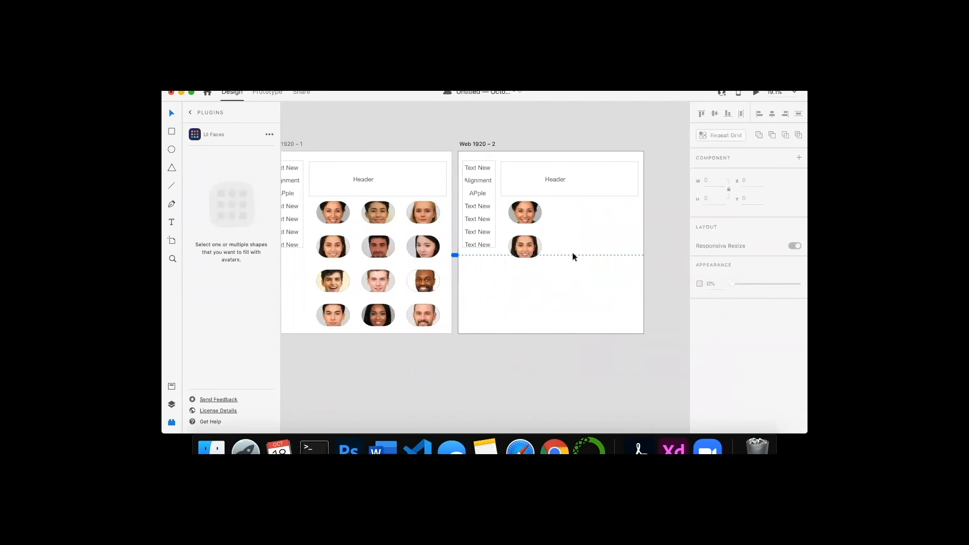
{"action": "left_click", "coordinate": [524, 248]}
{"action": "key", "text": "Delete"}
{"action": "scroll", "coordinate": [569, 197], "scroll_direction": "up", "scroll_amount": 1}
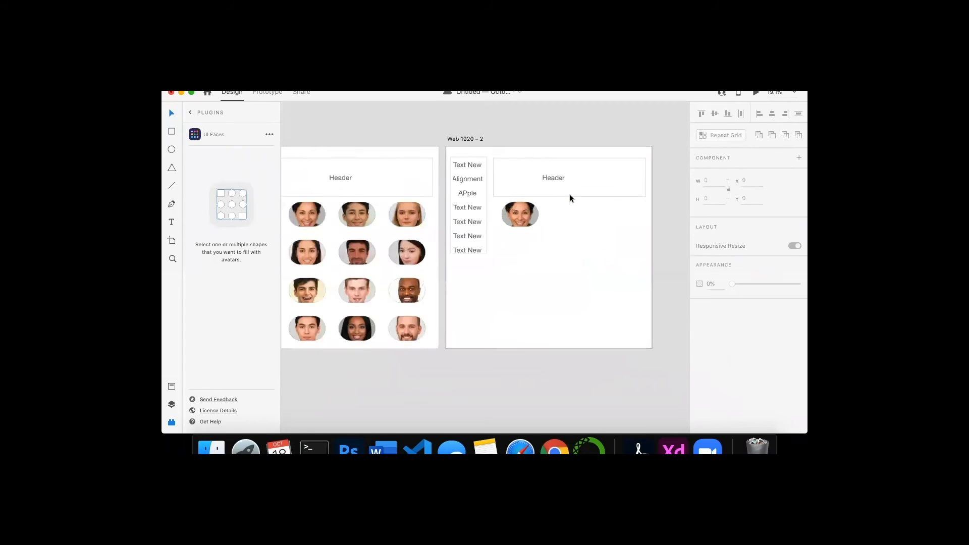
- Add the text "This is Karen." beside the remaining face card in the second artboard
{"action": "scroll", "coordinate": [569, 198], "scroll_direction": "up", "scroll_amount": 4}
{"action": "scroll", "coordinate": [570, 195], "scroll_direction": "right", "scroll_amount": 5}
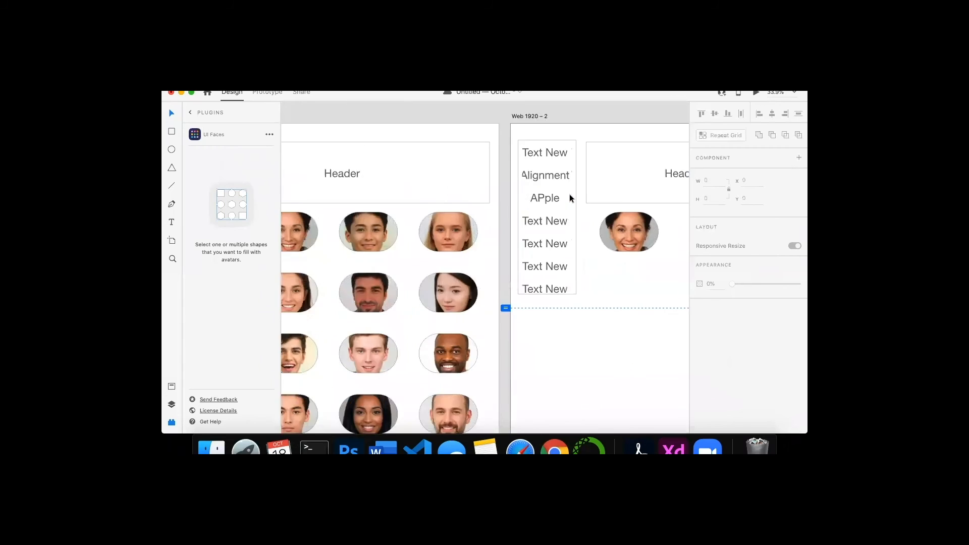
{"action": "scroll", "coordinate": [570, 195], "scroll_direction": "down", "scroll_amount": 4}
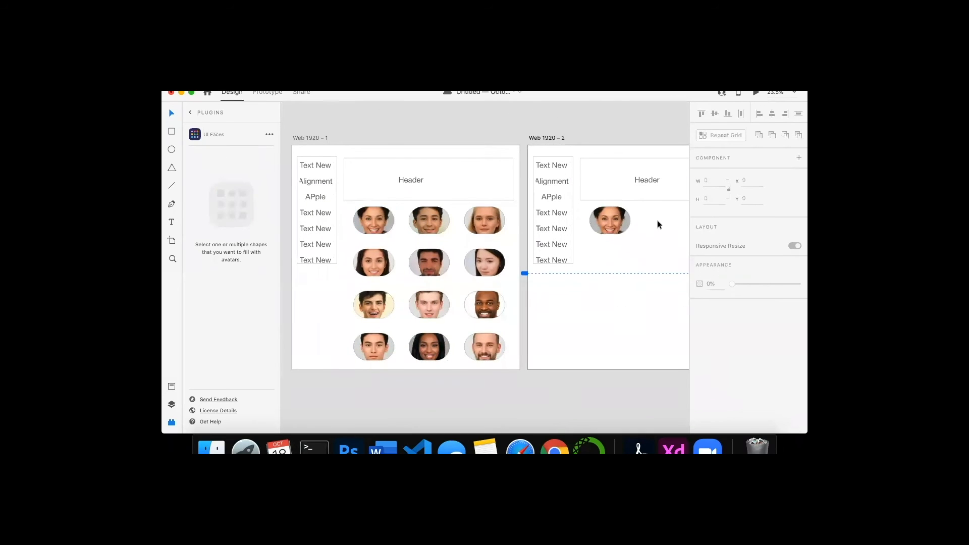
{"action": "scroll", "coordinate": [657, 220], "scroll_direction": "right", "scroll_amount": 3}
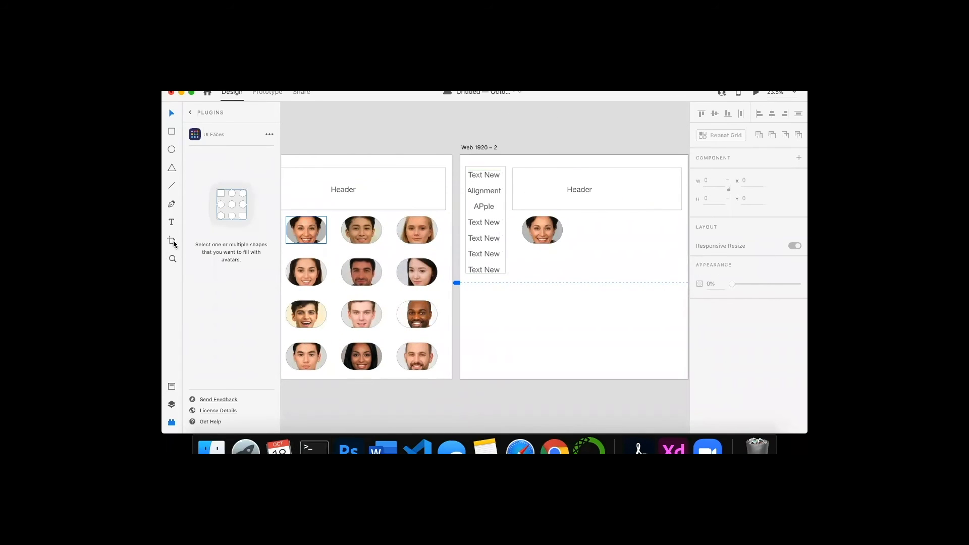
{"action": "left_click", "coordinate": [172, 222]}
{"action": "left_click", "coordinate": [591, 227]}
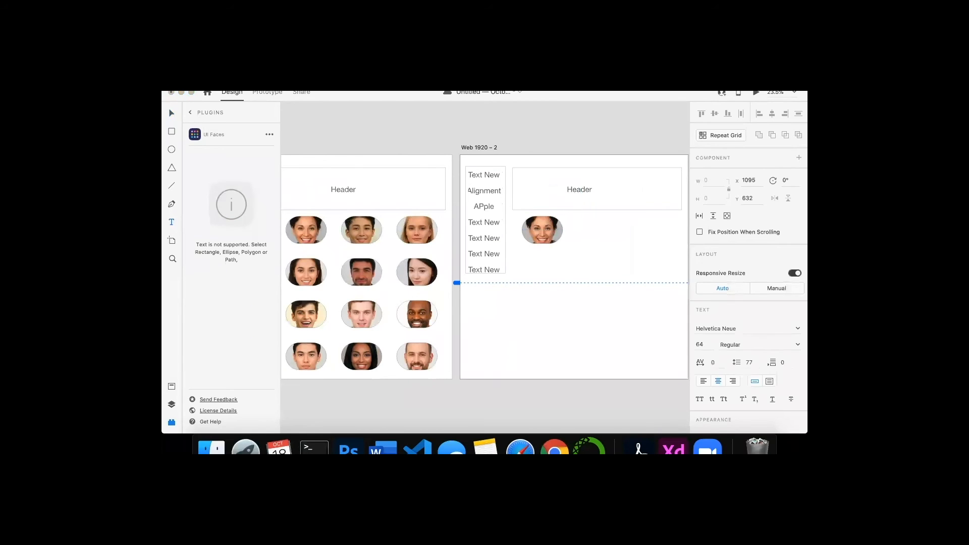
{"action": "type", "text": "This is Karen."}
- In Prototype mode, link the first artboard's top-left face card to the Web 1920 – 2 artboard
{"action": "left_click", "coordinate": [267, 93]}
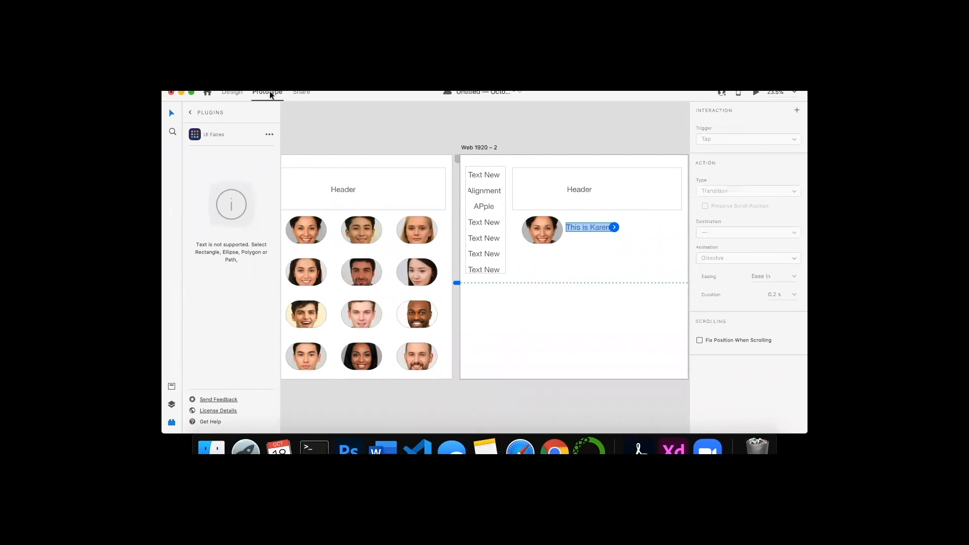
{"action": "left_click", "coordinate": [319, 231]}
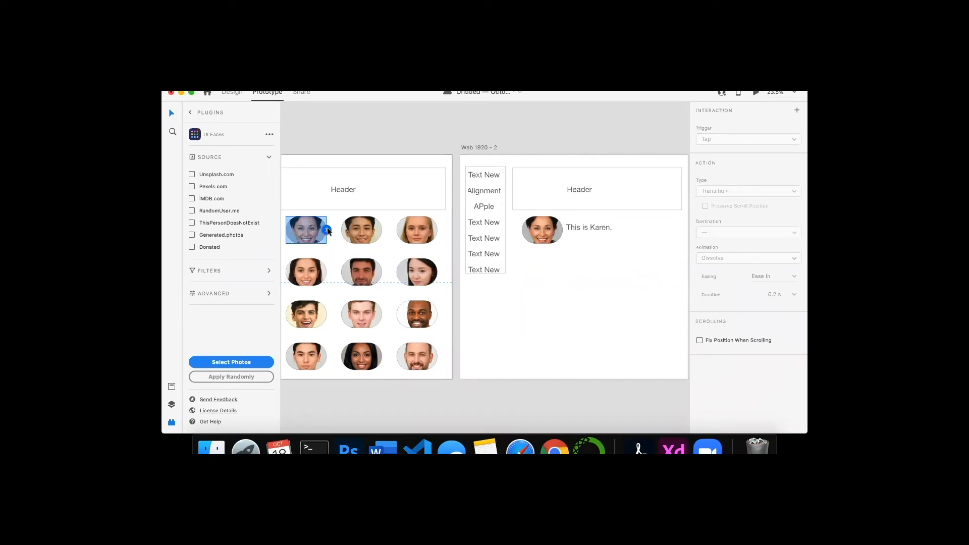
{"action": "left_click_drag", "start_coordinate": [327, 230], "coordinate": [492, 151]}
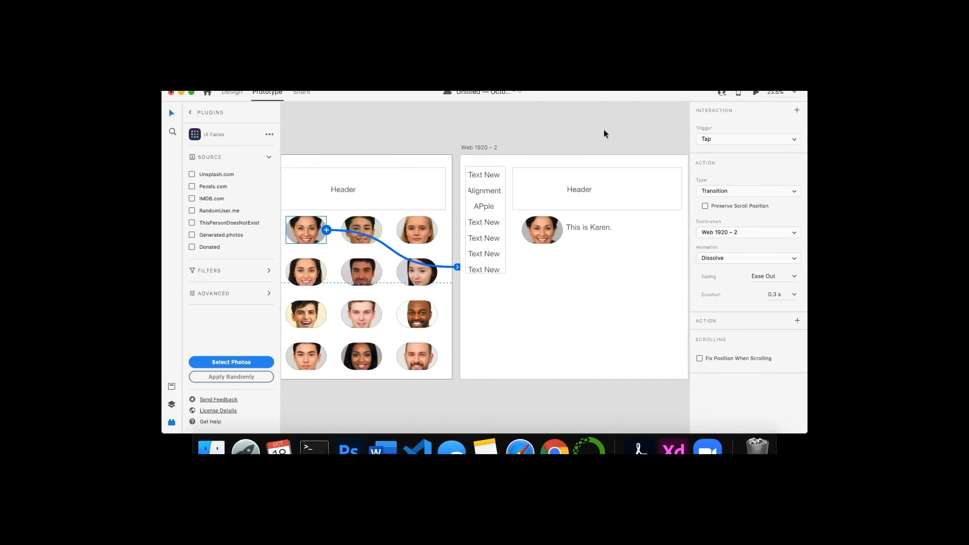
- Preview the prototype and tap the top-left face card to test the transition
{"action": "scroll", "coordinate": [414, 246], "scroll_direction": "left", "scroll_amount": 5}
{"action": "scroll", "coordinate": [414, 246], "scroll_direction": "down", "scroll_amount": 2}
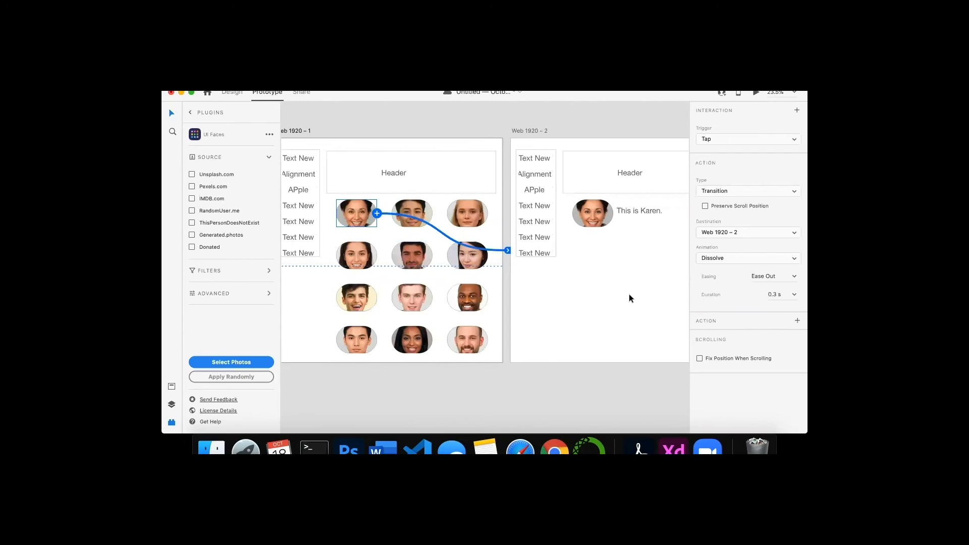
{"action": "scroll", "coordinate": [629, 295], "scroll_direction": "right", "scroll_amount": 10}
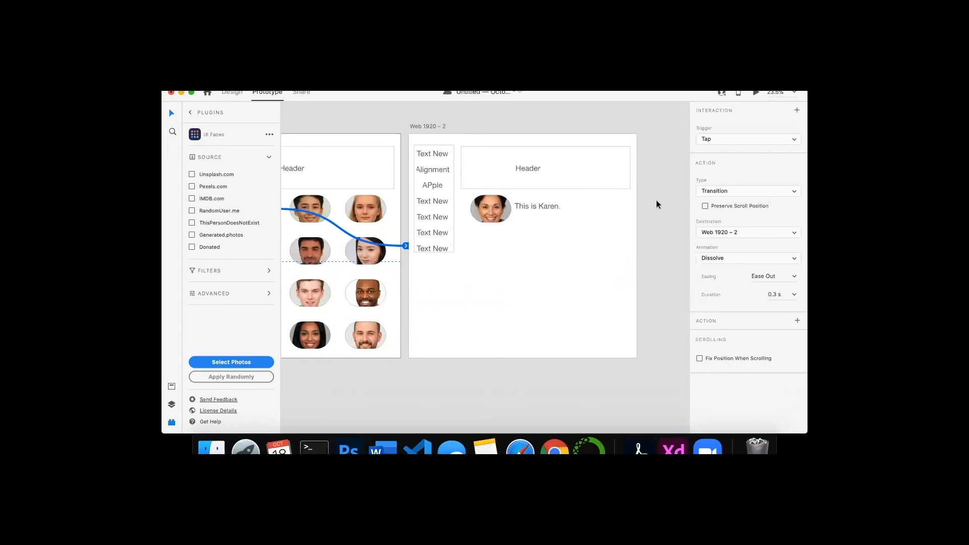
{"action": "left_click", "coordinate": [756, 91]}
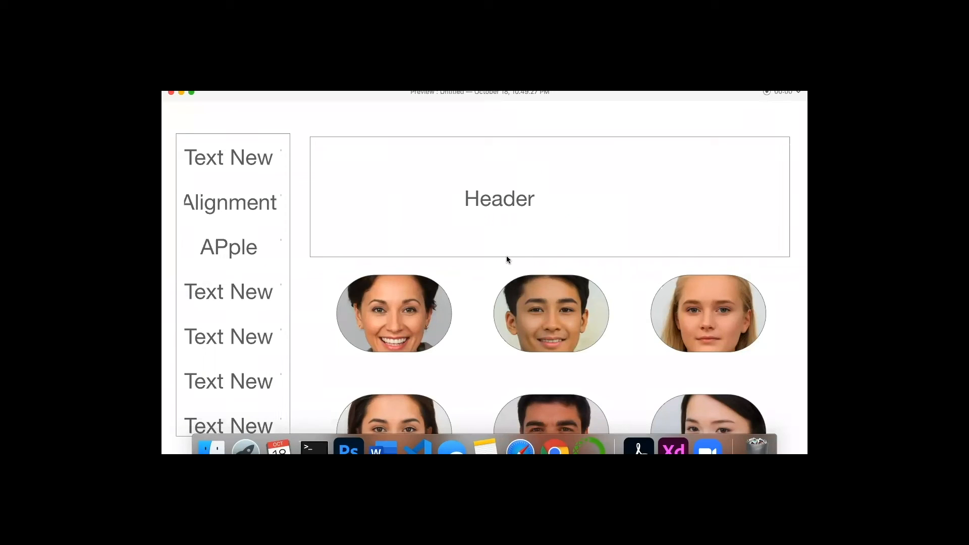
{"action": "left_click", "coordinate": [382, 323]}
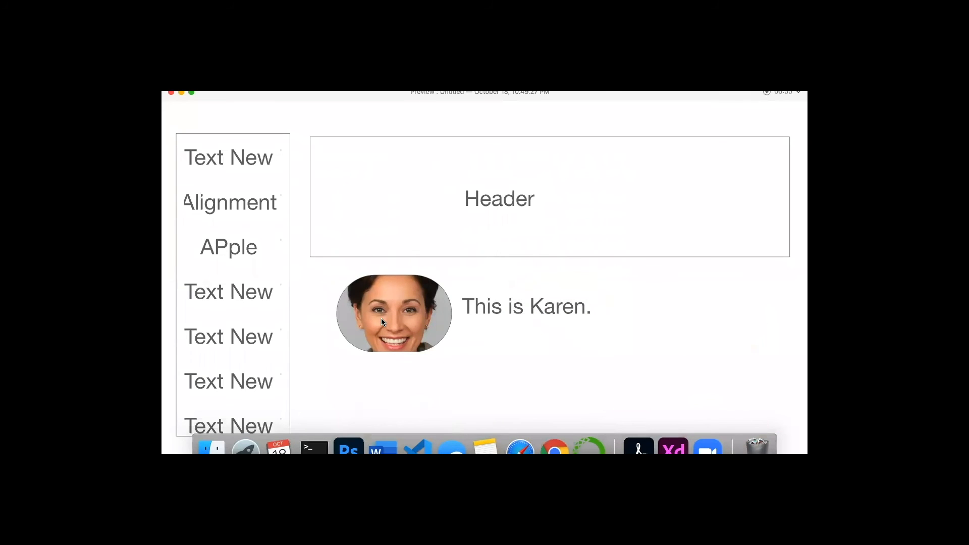
{"action": "scroll", "coordinate": [381, 319], "scroll_direction": "down", "scroll_amount": 5}
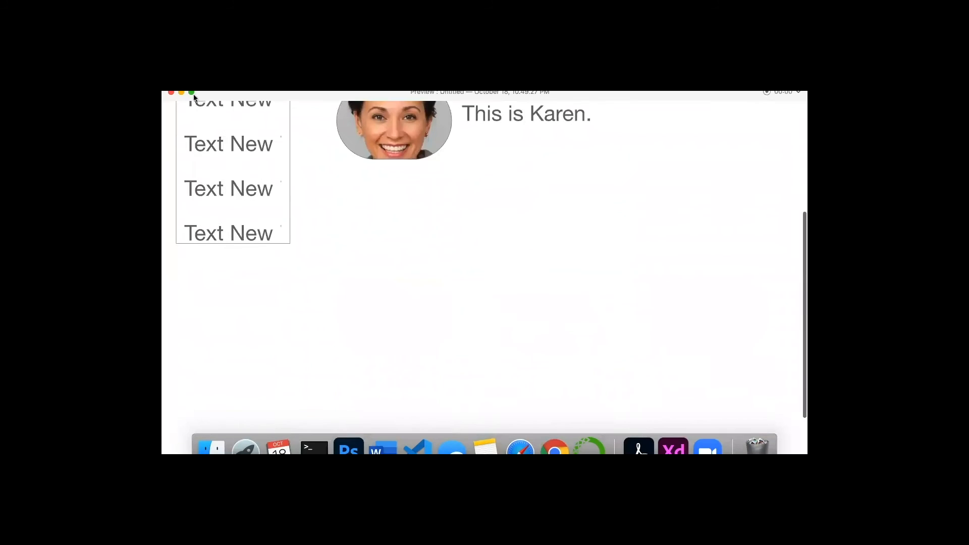
{"action": "left_click", "coordinate": [191, 92]}
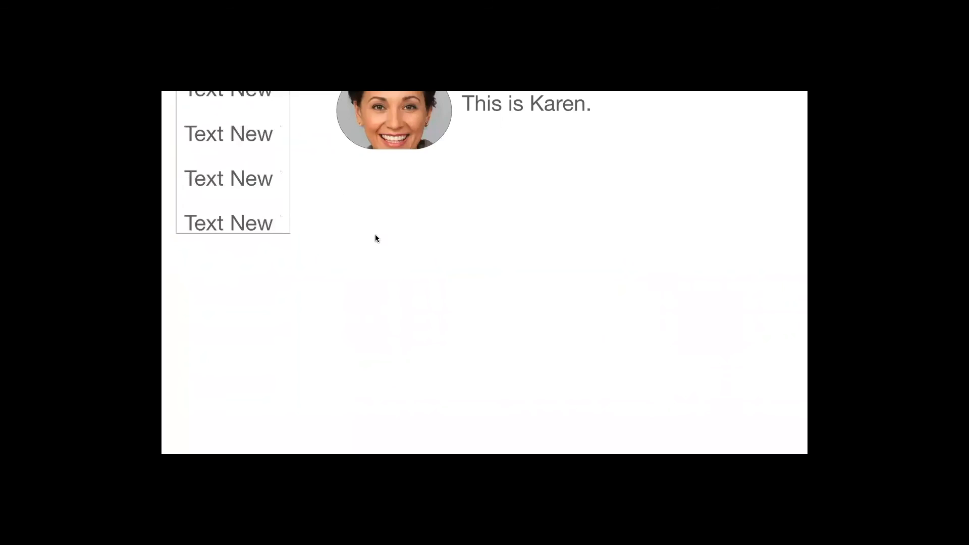
{"action": "scroll", "coordinate": [375, 234], "scroll_direction": "up", "scroll_amount": 5}
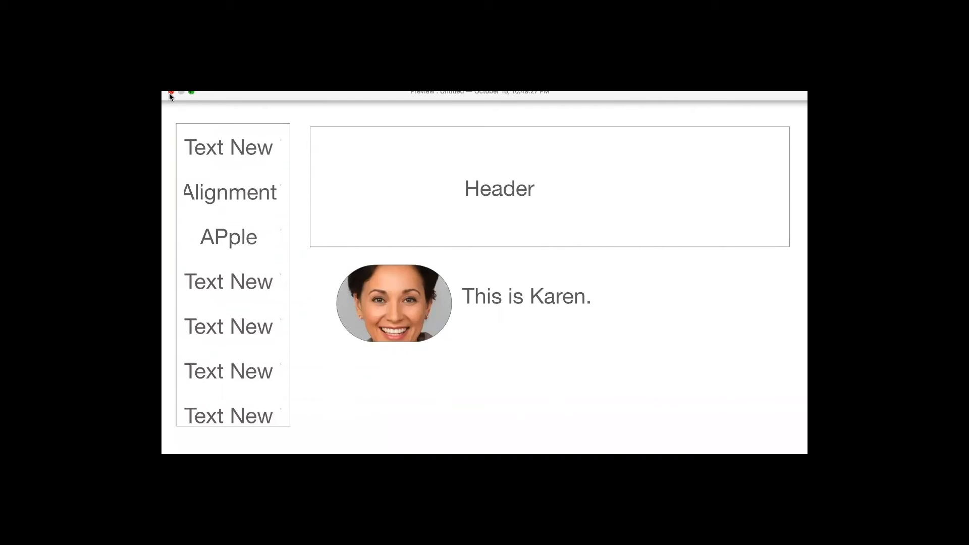
{"action": "left_click", "coordinate": [171, 92]}
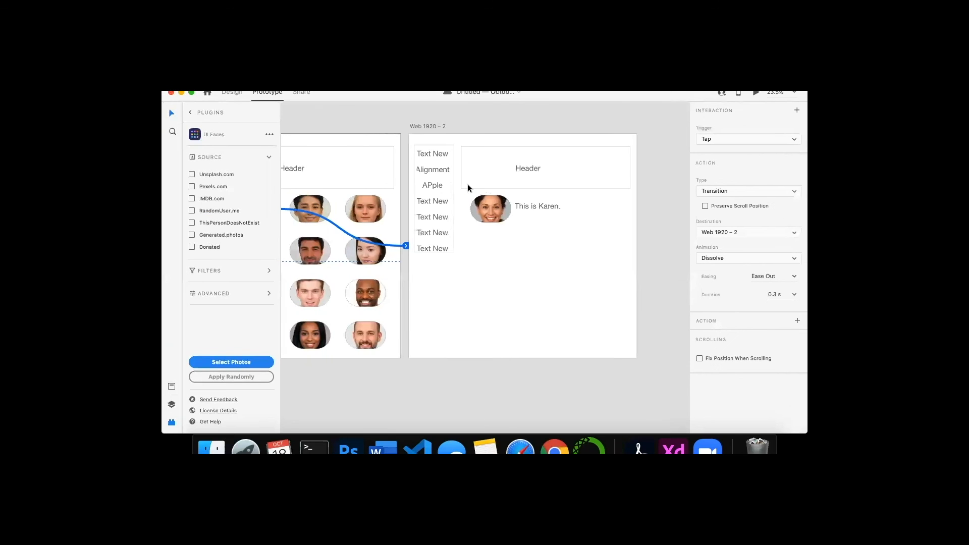
- Back in Design mode, draw a rectangle about 528 × 216 below the Karen text with a triangle about 215 × 142 inside it
{"action": "scroll", "coordinate": [415, 169], "scroll_direction": "left", "scroll_amount": 5}
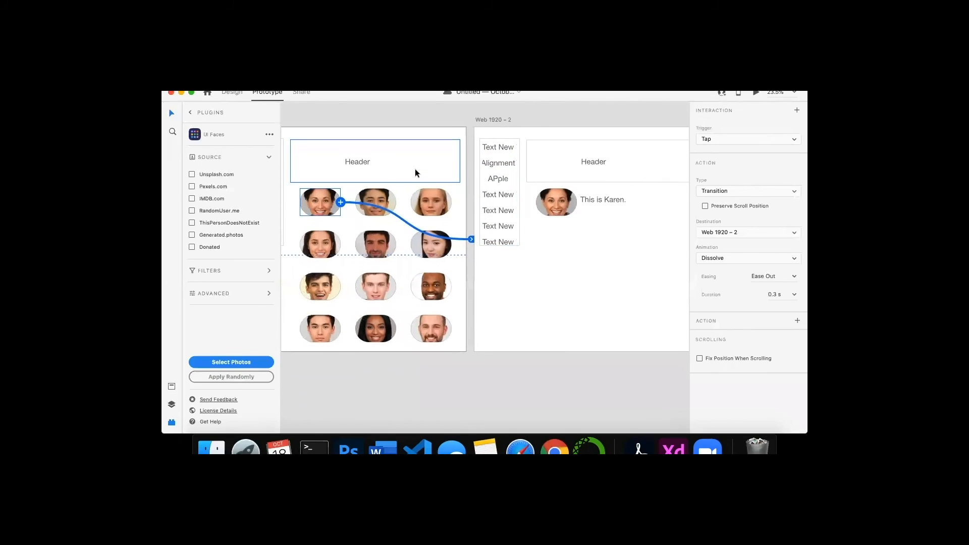
{"action": "left_click", "coordinate": [415, 171]}
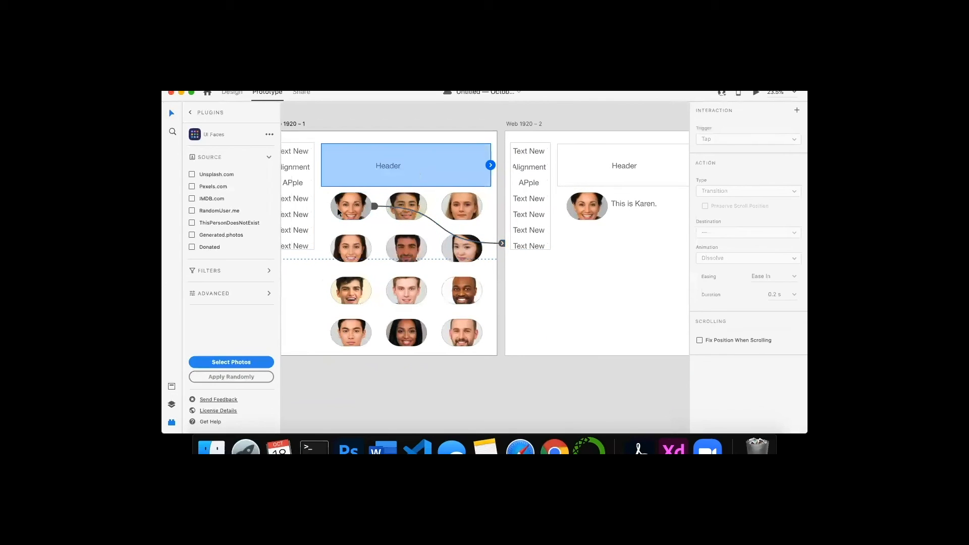
{"action": "scroll", "coordinate": [528, 278], "scroll_direction": "right", "scroll_amount": 6}
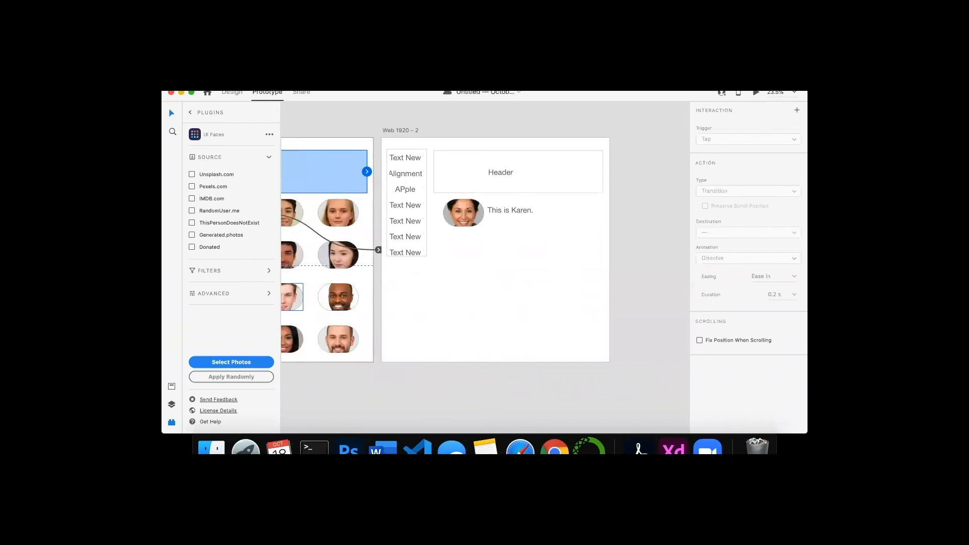
{"action": "left_click", "coordinate": [232, 93]}
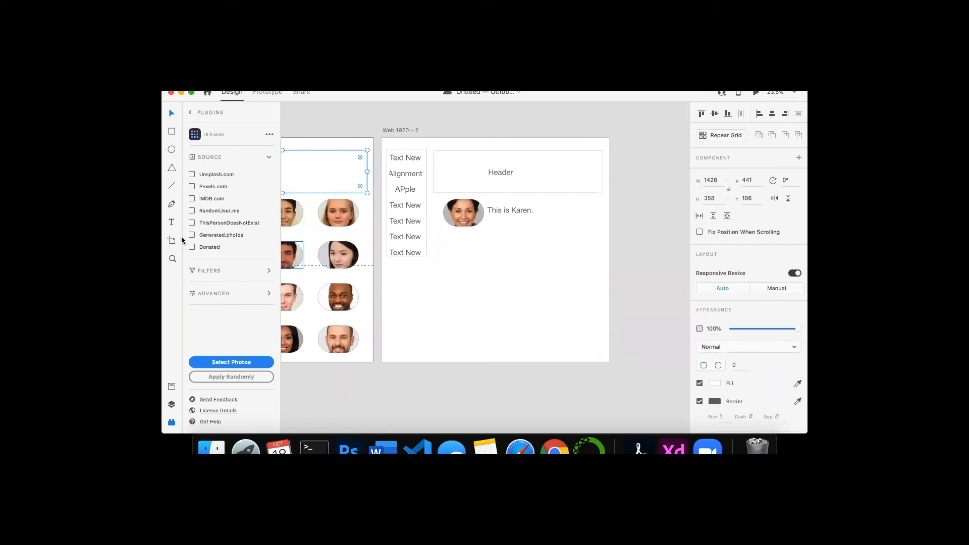
{"action": "left_click", "coordinate": [172, 132]}
{"action": "left_click_drag", "start_coordinate": [526, 241], "coordinate": [589, 267]}
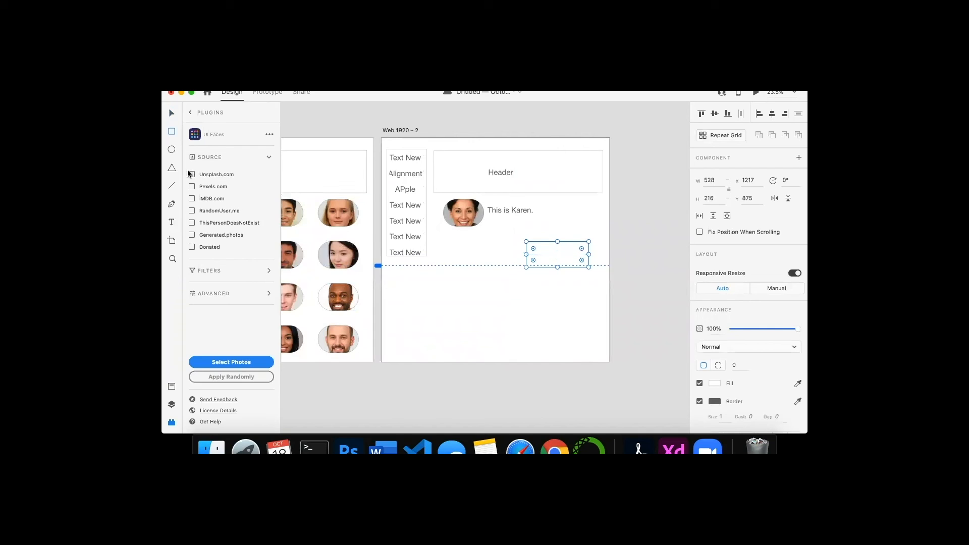
{"action": "left_click", "coordinate": [171, 168]}
{"action": "left_click_drag", "start_coordinate": [550, 249], "coordinate": [576, 267]}
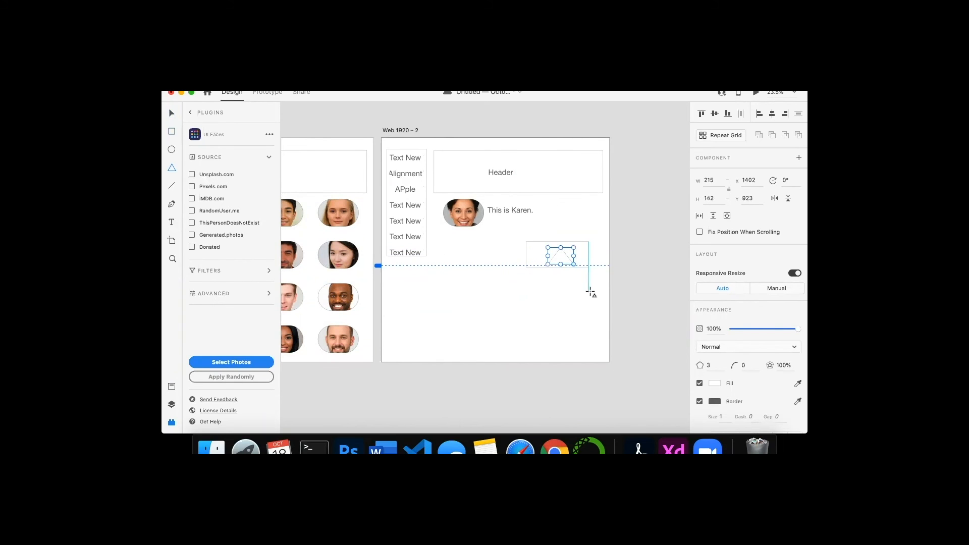
{"action": "scroll", "coordinate": [590, 291], "scroll_direction": "right", "scroll_amount": 5}
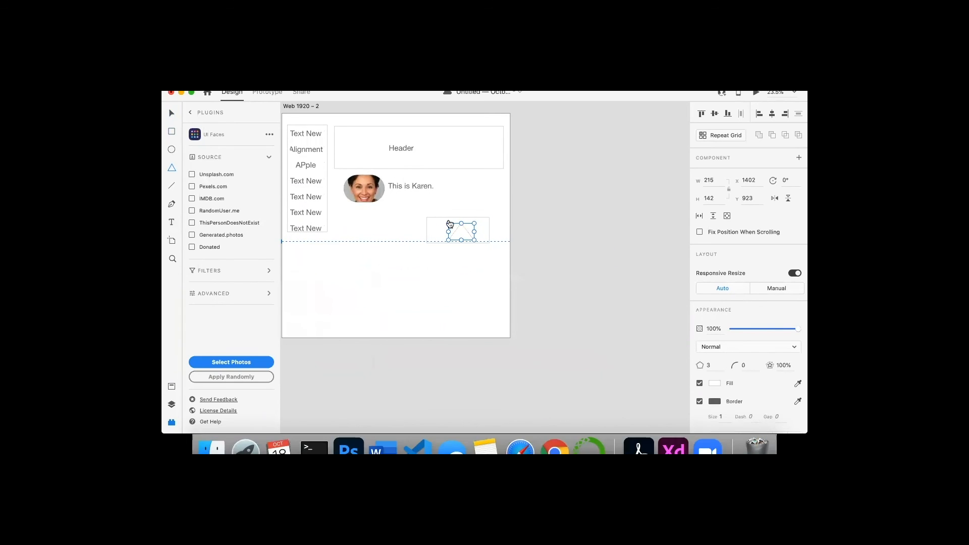
{"action": "key", "text": "super+n"}
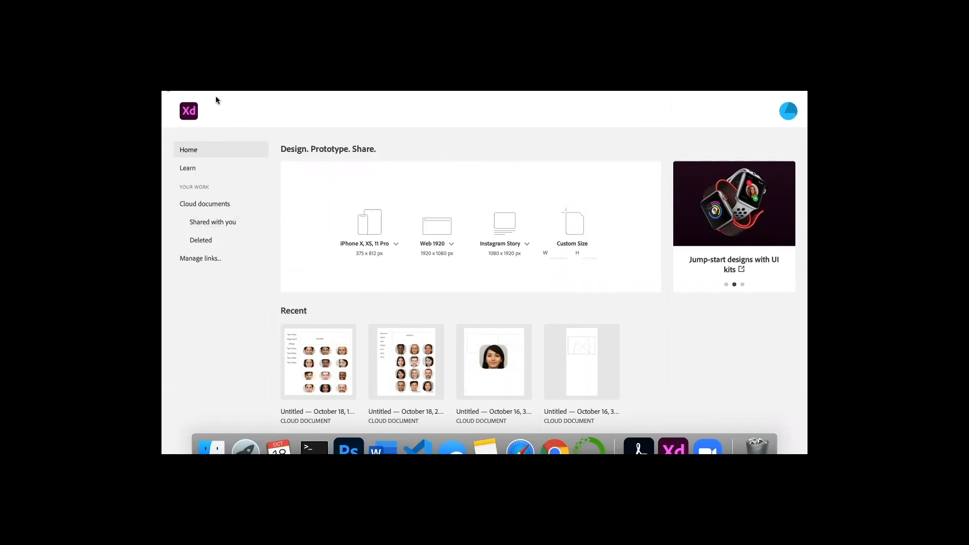
{"action": "left_click", "coordinate": [170, 91]}
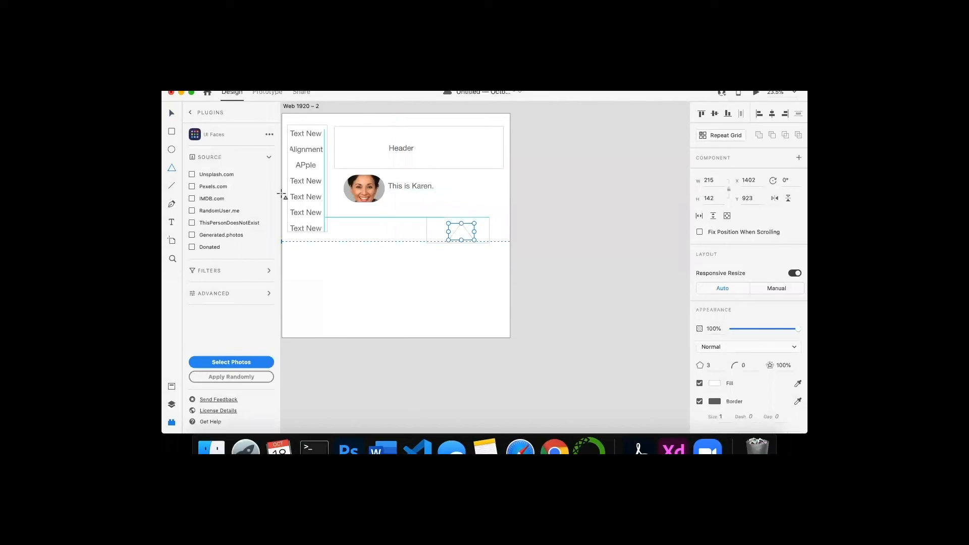
{"action": "left_click", "coordinate": [267, 92]}
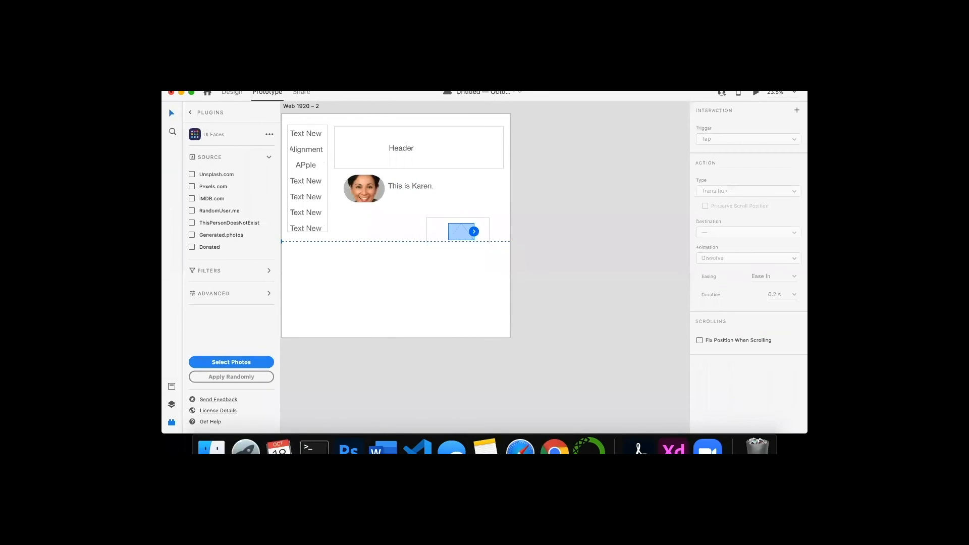
{"action": "left_click", "coordinate": [237, 83]}
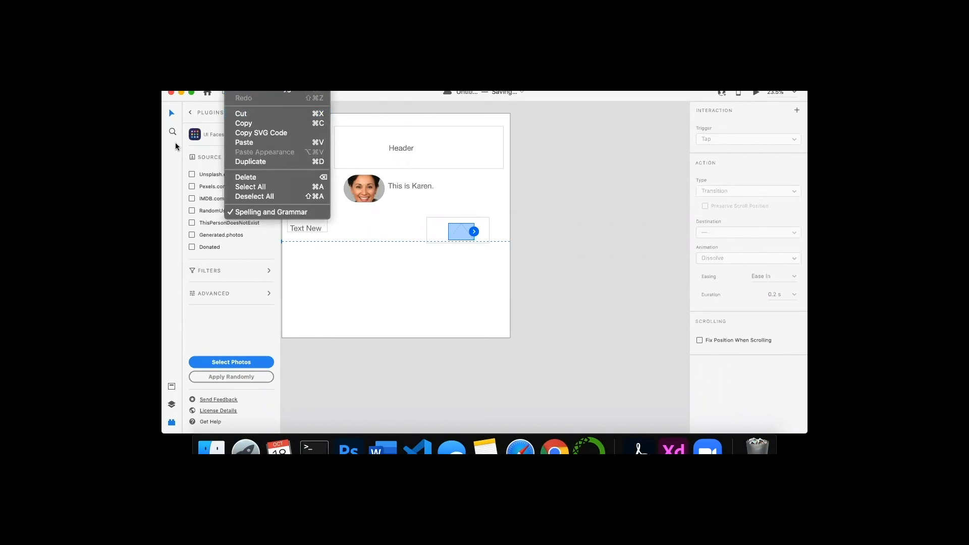
{"action": "left_click", "coordinate": [172, 114]}
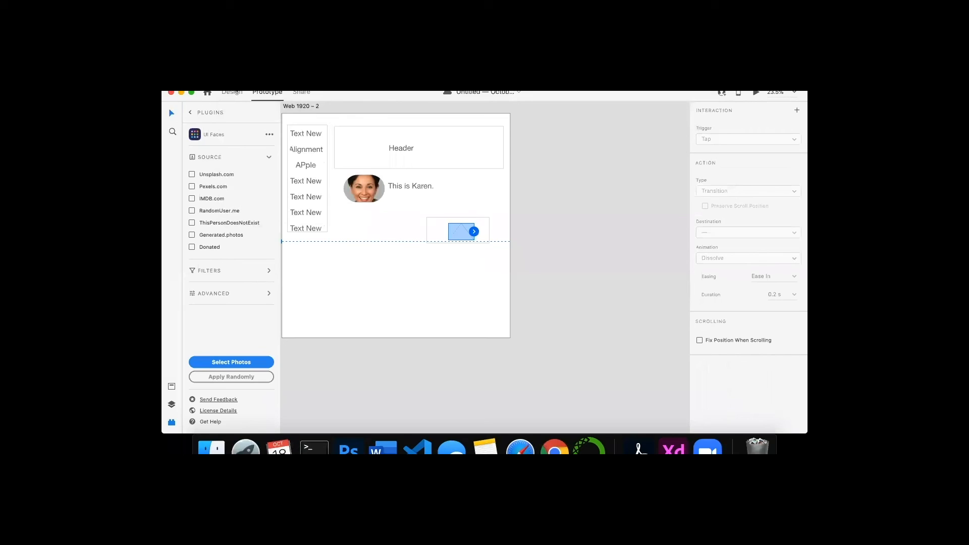
{"action": "key", "text": "super+1"}
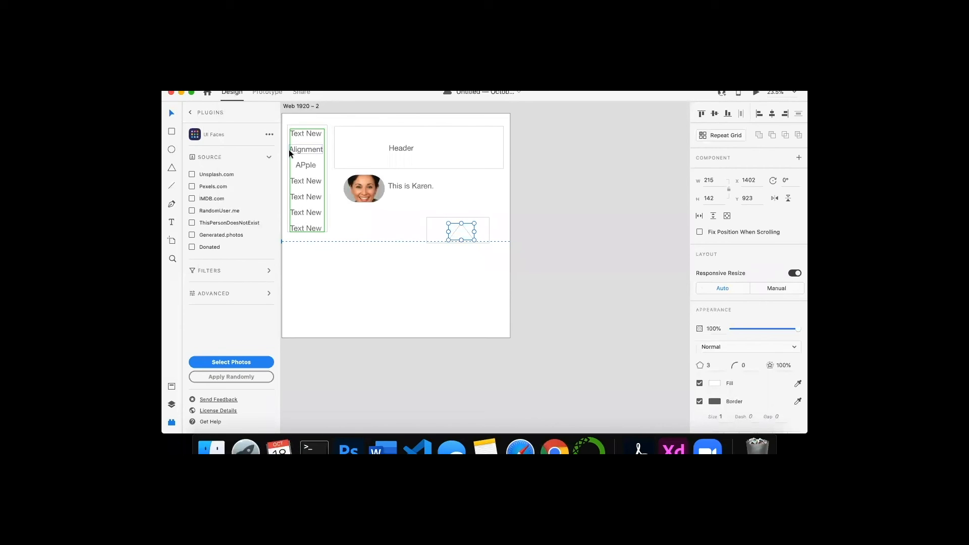
- Draw a new artboard about 1342 × 625 to the right of the second artboard
{"action": "left_click", "coordinate": [170, 242]}
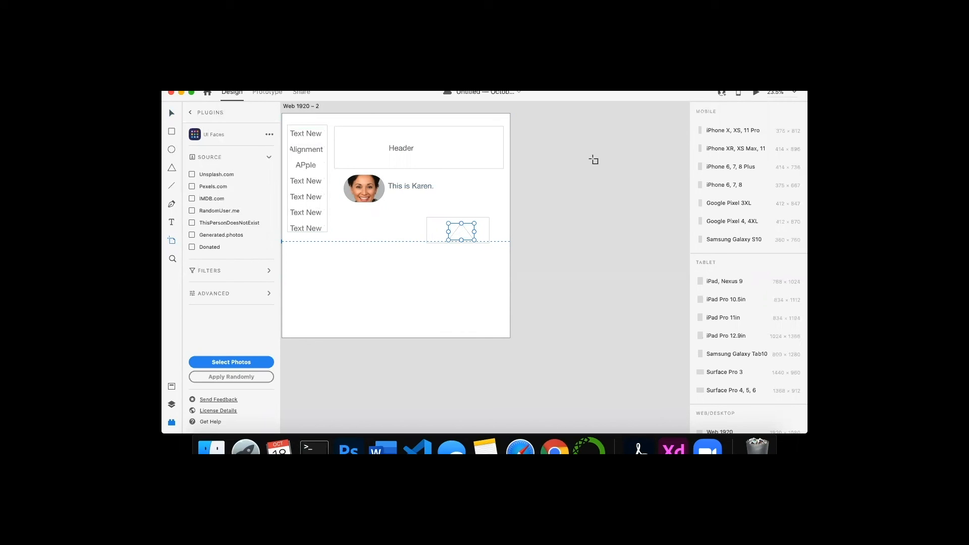
{"action": "key", "text": "Escape"}
{"action": "mouse_move", "coordinate": [547, 140]}
{"action": "left_mouse_down"}
{"action": "mouse_move", "coordinate": [641, 228]}
{"action": "mouse_move", "coordinate": [695, 210]}
{"action": "mouse_move", "coordinate": [591, 256]}
{"action": "mouse_move", "coordinate": [595, 212]}
{"action": "left_mouse_up"}
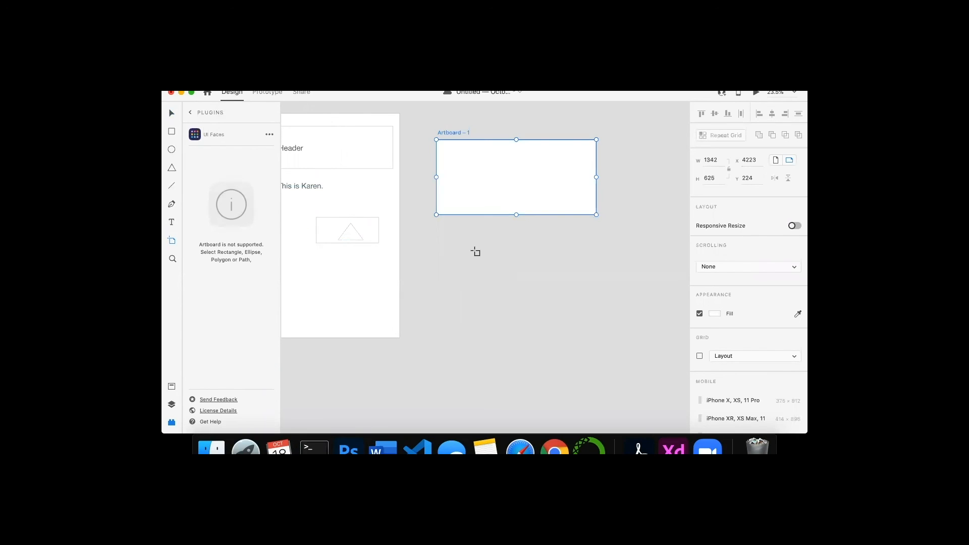
- Add the text "Please email me If you have any questions." in the new artboard
{"action": "scroll", "coordinate": [482, 245], "scroll_direction": "left", "scroll_amount": 5}
{"action": "left_click", "coordinate": [171, 222]}
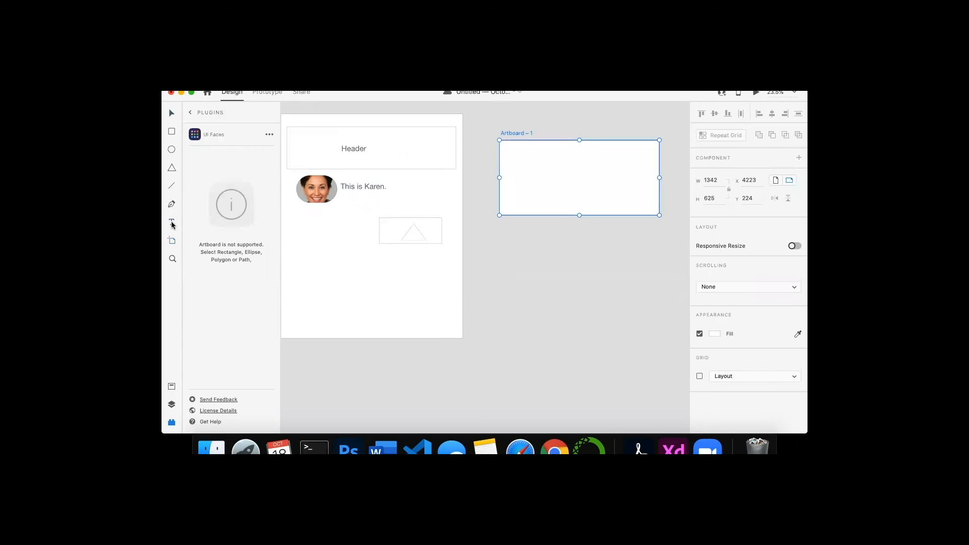
{"action": "left_click", "coordinate": [534, 168]}
{"action": "type", "text": "Pl"}
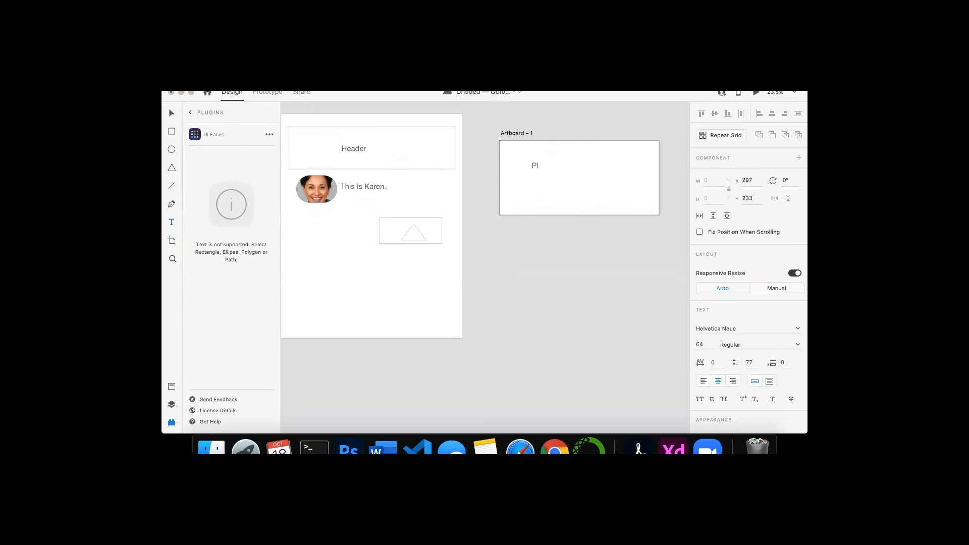
{"action": "type", "text": "ease email me If you have"}
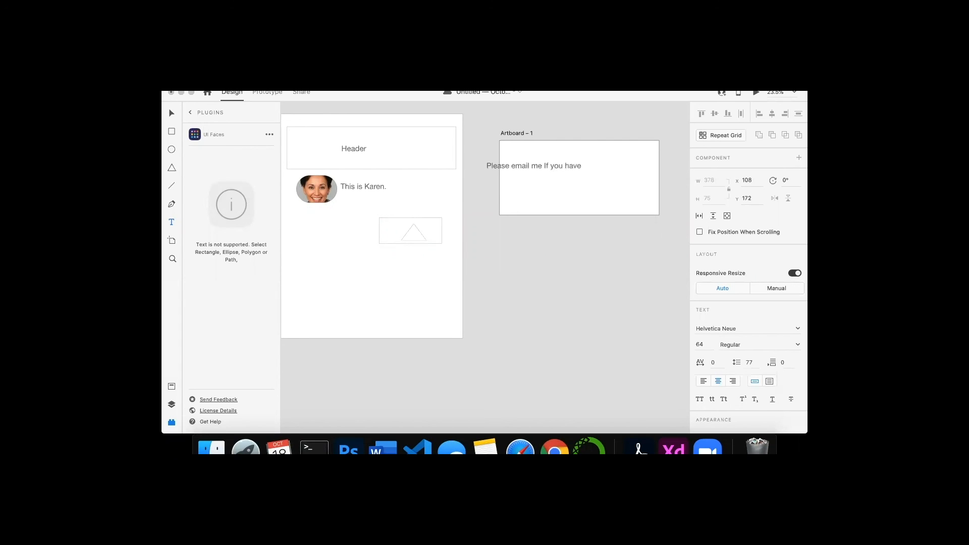
{"action": "type", "text": " any questions."}
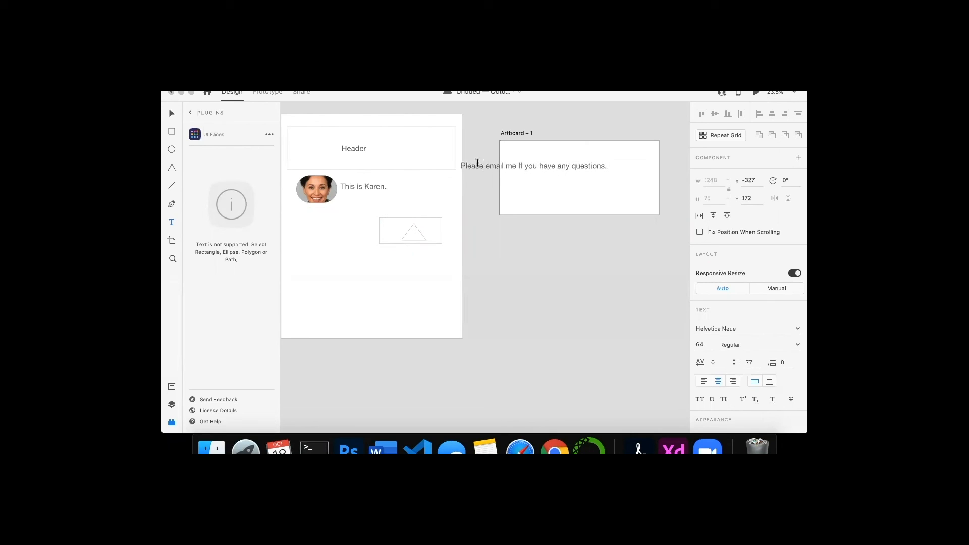
{"action": "left_click", "coordinate": [609, 165]}
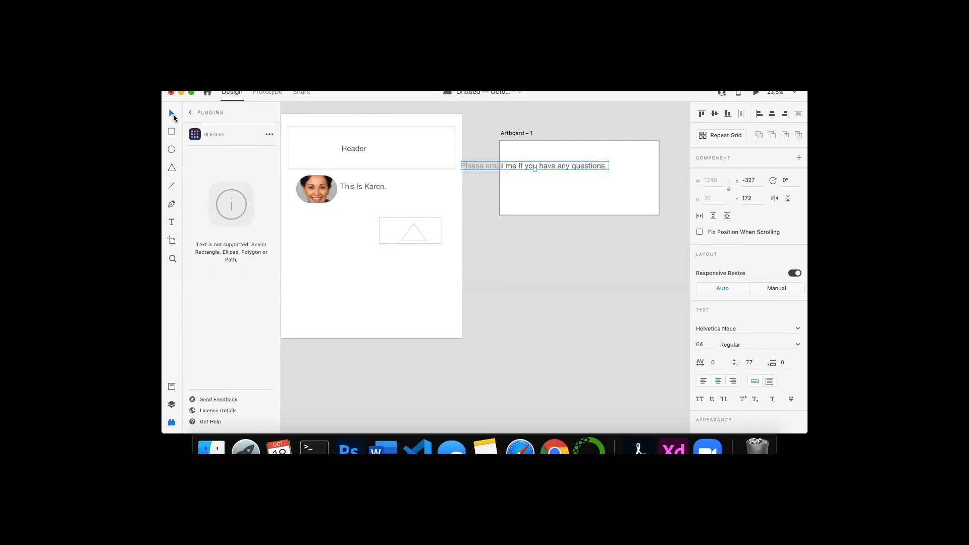
- Move the email text to the centre of the new artboard
{"action": "left_click_drag", "start_coordinate": [559, 164], "coordinate": [605, 173]}
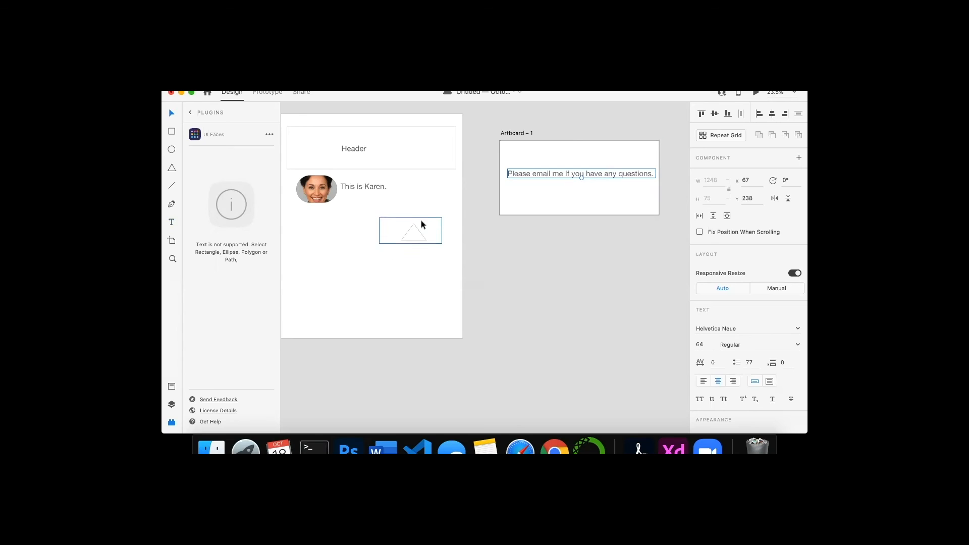
- In Prototype mode, link the triangle box to Artboard – 1 with a Tap trigger and Transition action
{"action": "left_click", "coordinate": [403, 223]}
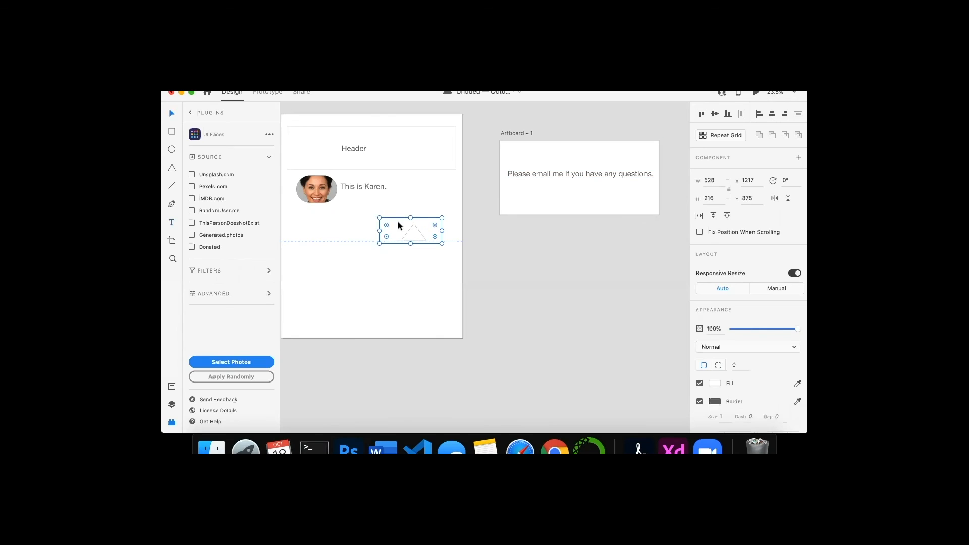
{"action": "left_click", "coordinate": [267, 93]}
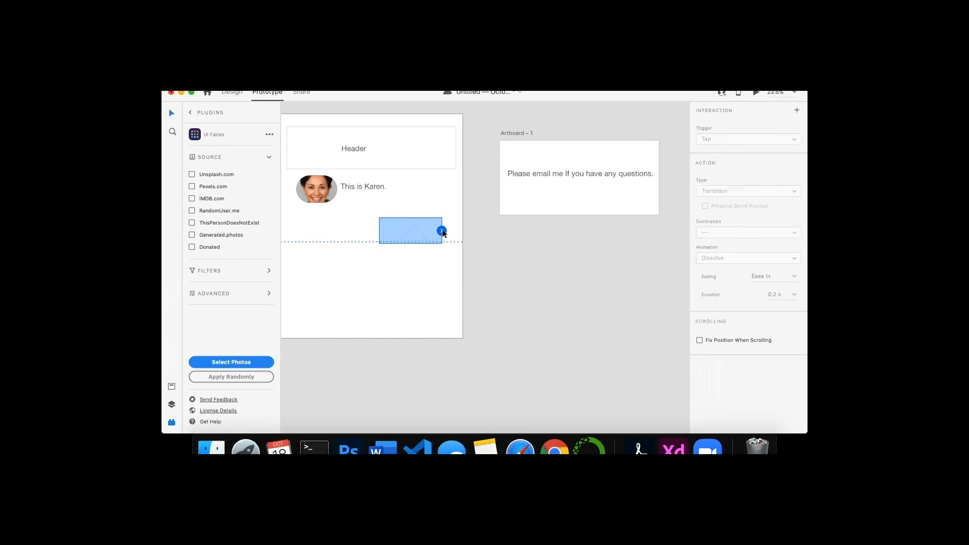
{"action": "left_click_drag", "start_coordinate": [441, 230], "coordinate": [502, 144]}
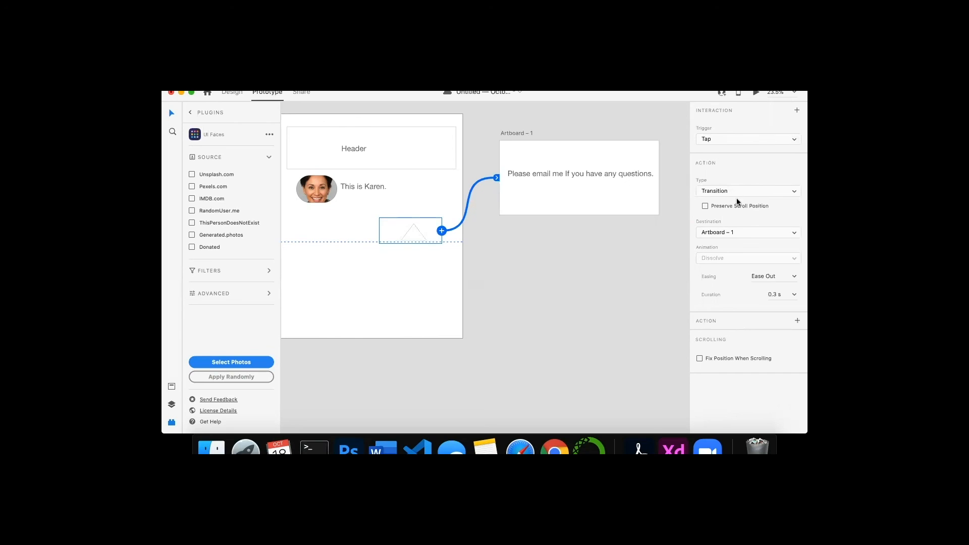
{"action": "left_click", "coordinate": [738, 139]}
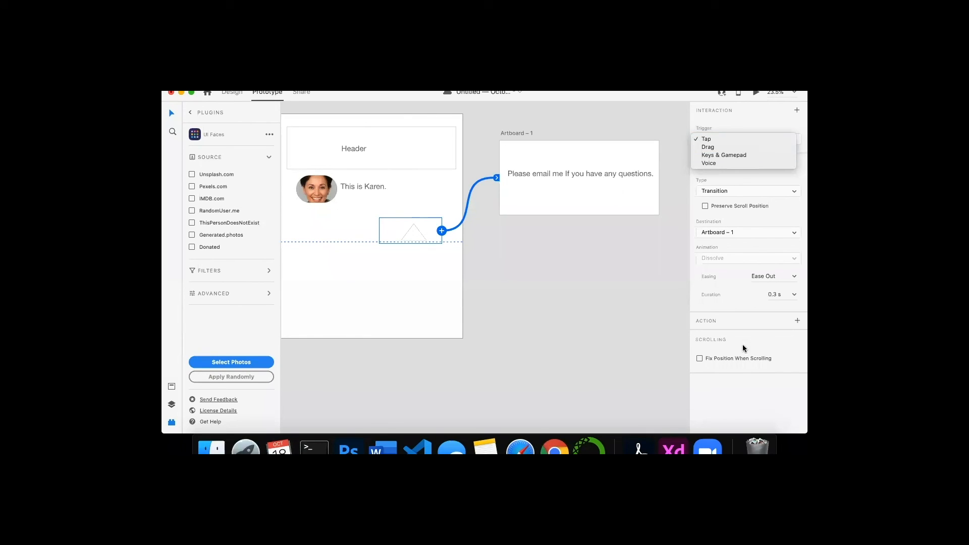
{"action": "left_click", "coordinate": [737, 321]}
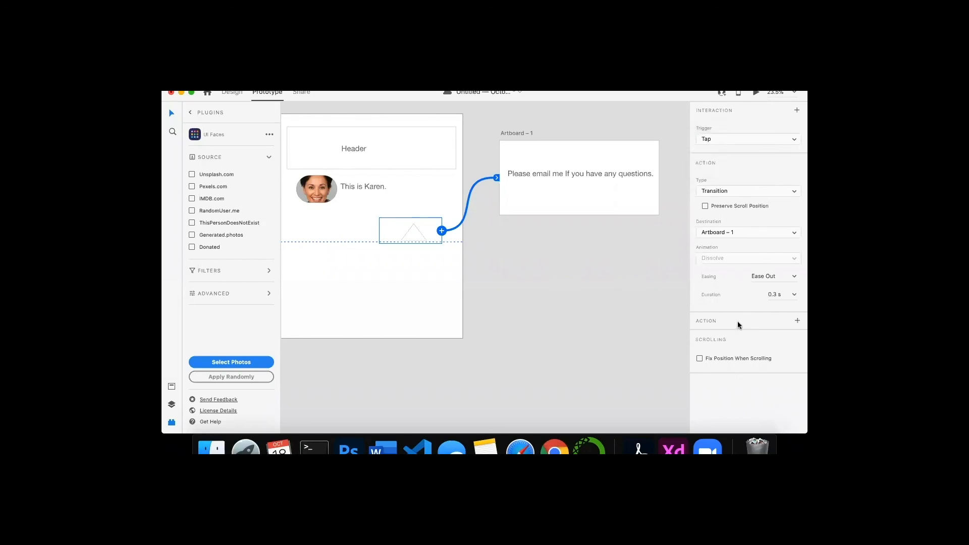
{"action": "left_click", "coordinate": [749, 191]}
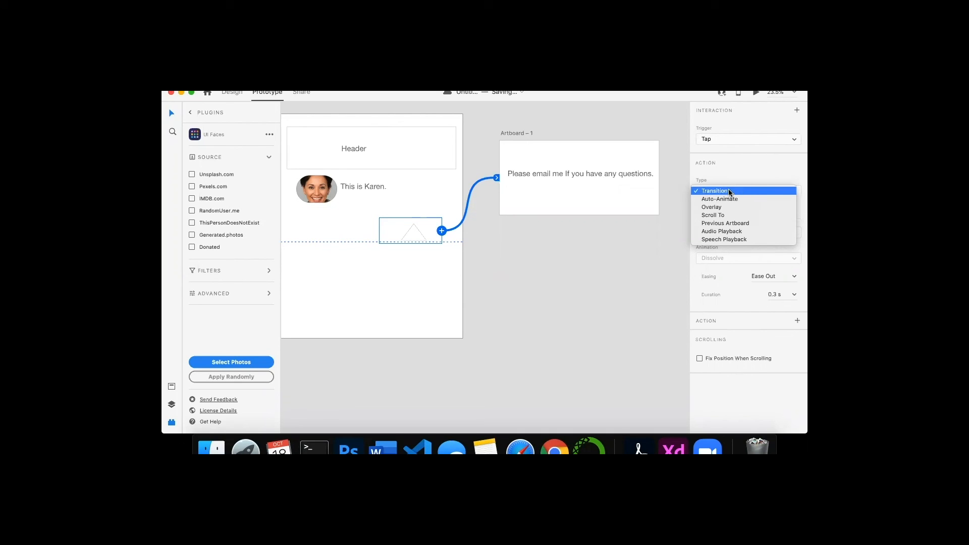
{"action": "left_click", "coordinate": [729, 191]}
{"action": "left_click", "coordinate": [726, 139]}
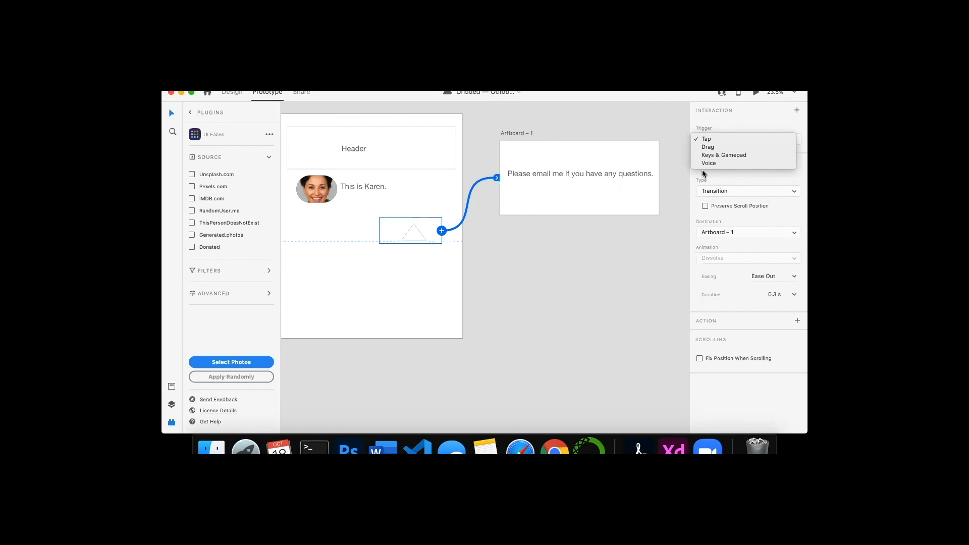
{"action": "left_click", "coordinate": [755, 92]}
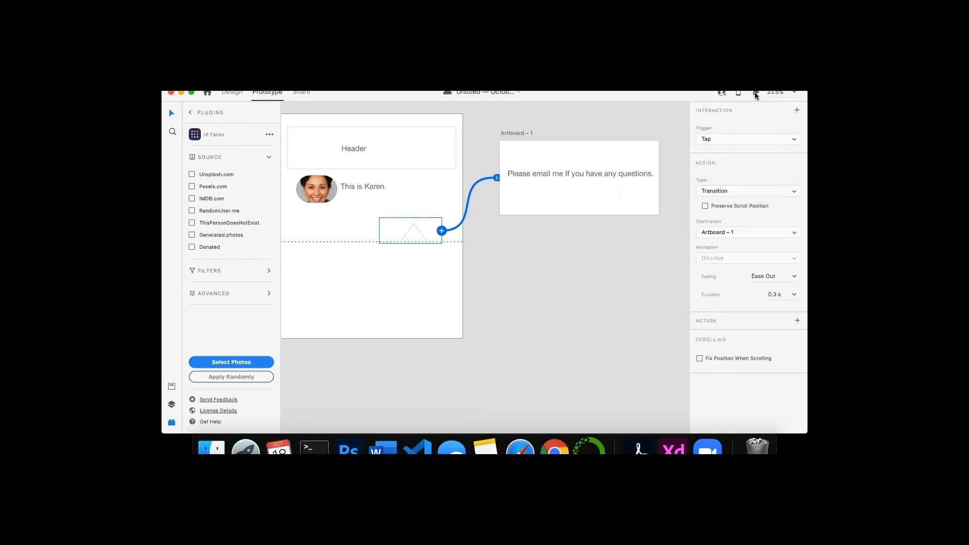
- Preview the prototype of the detail artboard and scroll through it
{"action": "left_click", "coordinate": [755, 92]}
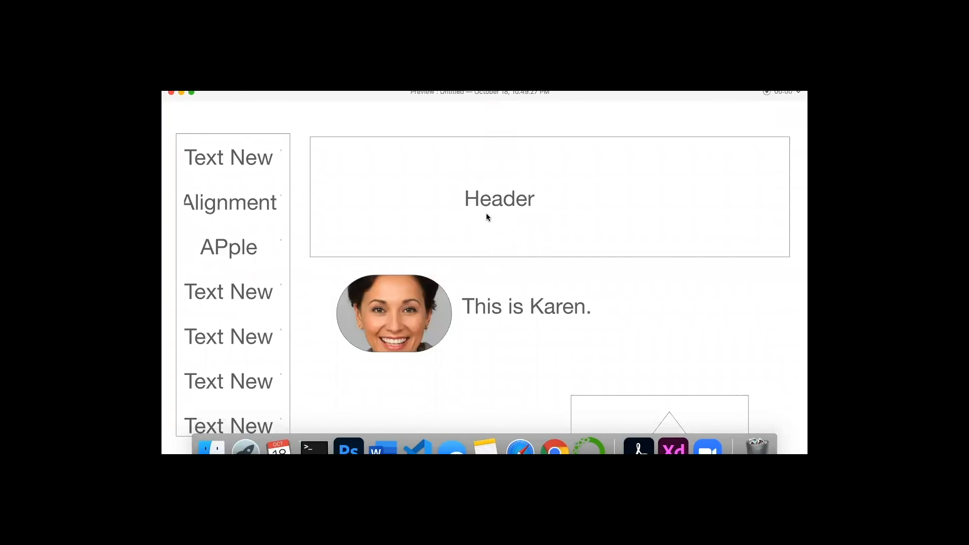
{"action": "scroll", "coordinate": [486, 213], "scroll_direction": "down", "scroll_amount": 5}
{"action": "scroll", "coordinate": [486, 213], "scroll_direction": "up", "scroll_amount": 5}
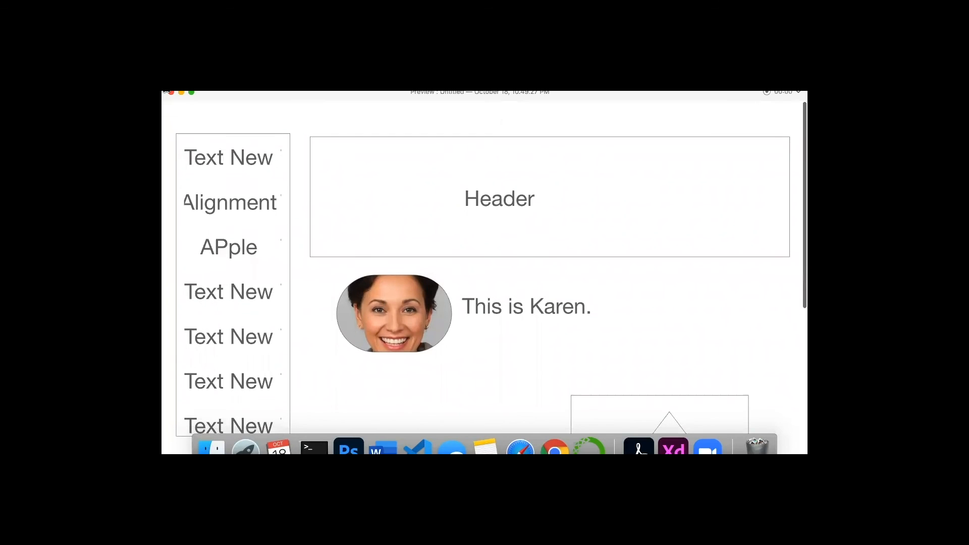
{"action": "left_click", "coordinate": [171, 93]}
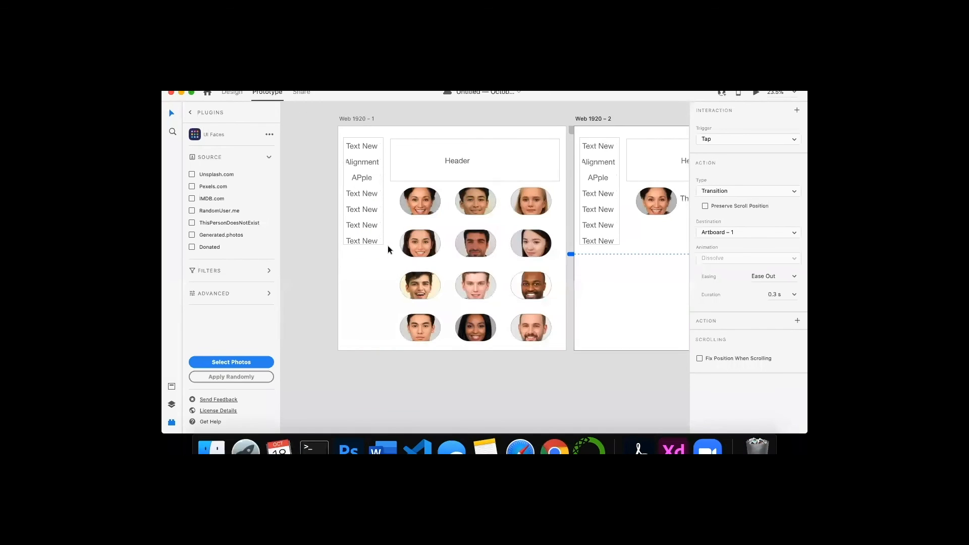
- Select the first artboard and preview the prototype, tapping the top-left face card and then the triangle box
{"action": "scroll", "coordinate": [355, 201], "scroll_direction": "down", "scroll_amount": 3}
{"action": "left_click", "coordinate": [380, 152]}
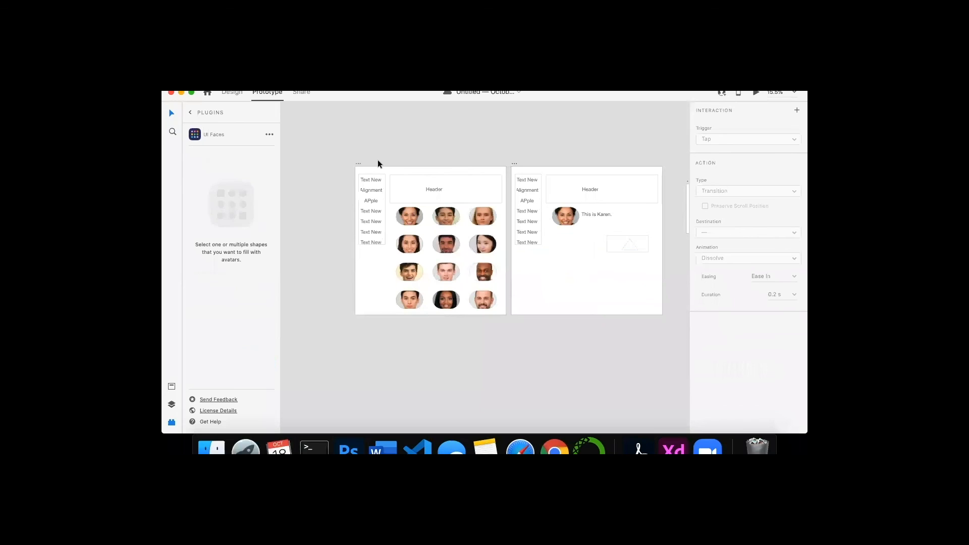
{"action": "left_click", "coordinate": [377, 168]}
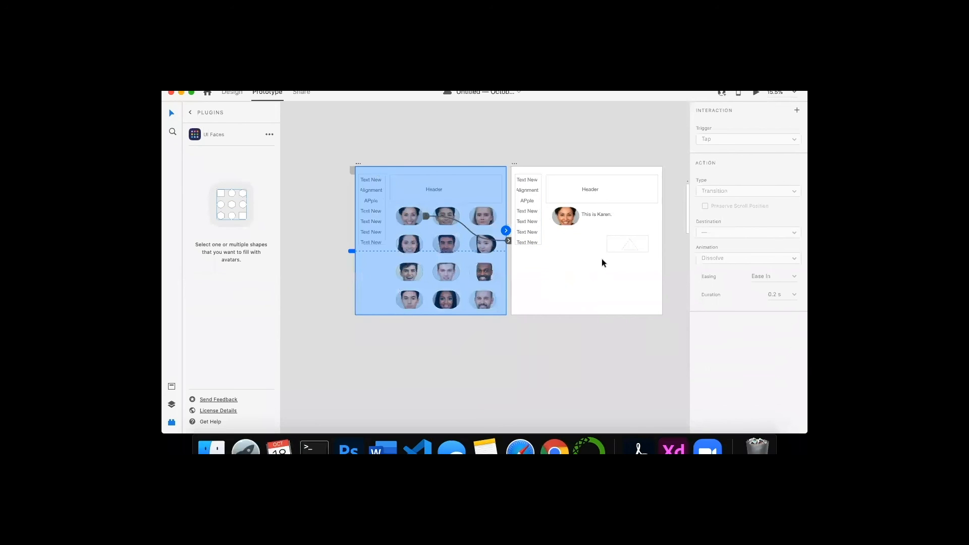
{"action": "left_click", "coordinate": [755, 94]}
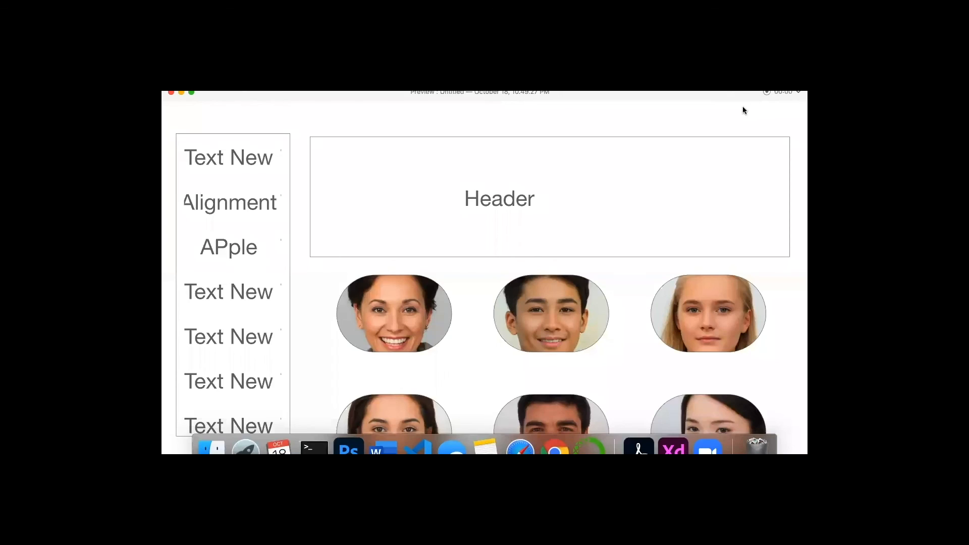
{"action": "left_click", "coordinate": [398, 311]}
{"action": "scroll", "coordinate": [601, 329], "scroll_direction": "down", "scroll_amount": 5}
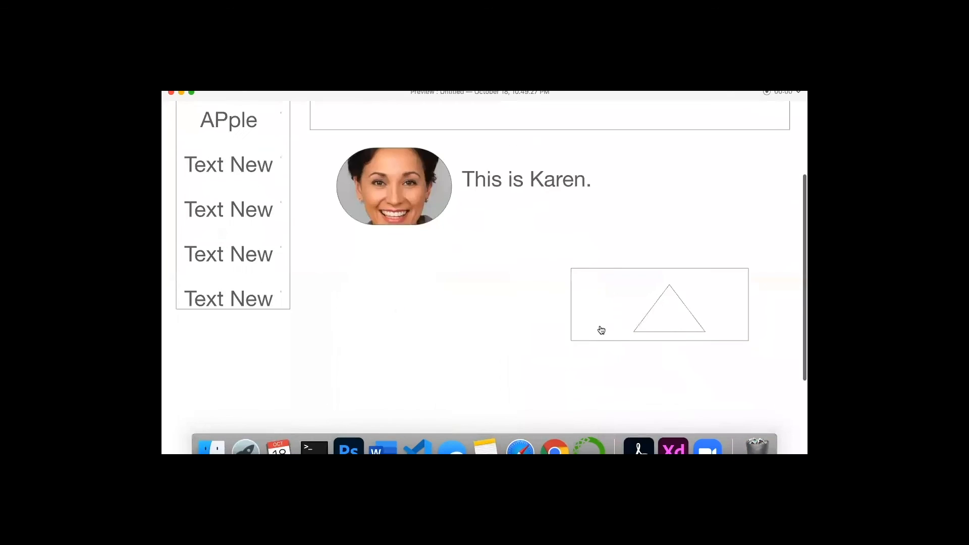
{"action": "left_click", "coordinate": [668, 317]}
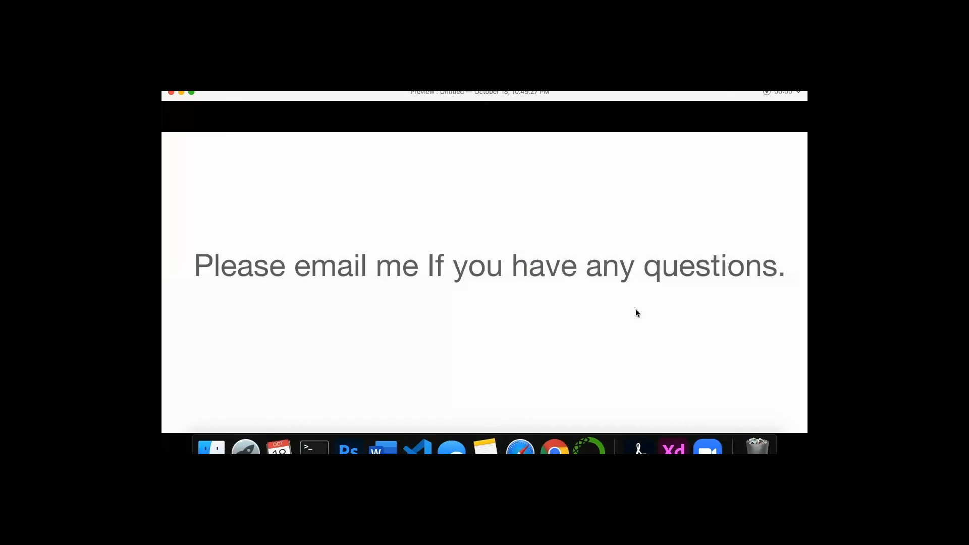
{"action": "left_click", "coordinate": [171, 92]}
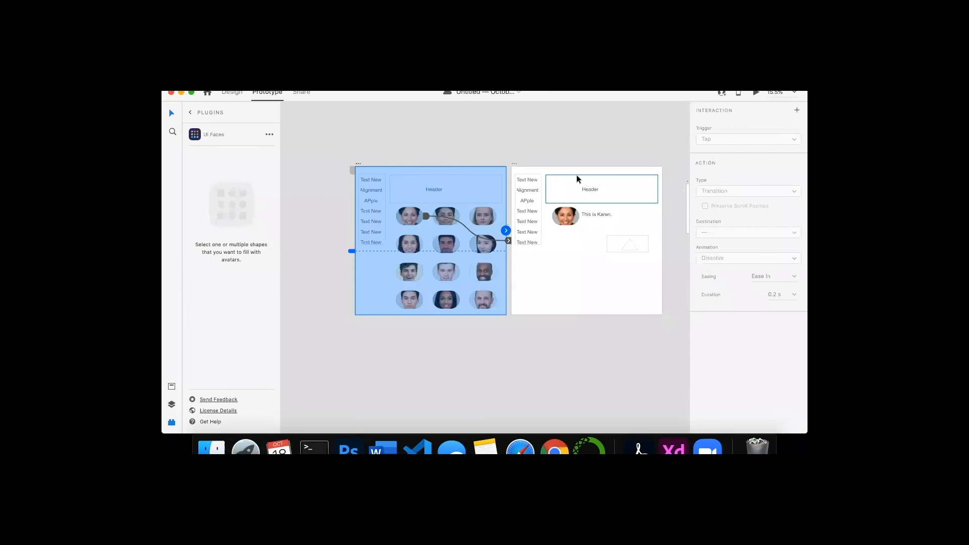
- Open Share mode and review the link access, view setting and link options before returning to Prototype mode
{"action": "scroll", "coordinate": [604, 254], "scroll_direction": "right", "scroll_amount": 5}
{"action": "scroll", "coordinate": [605, 259], "scroll_direction": "left", "scroll_amount": 2}
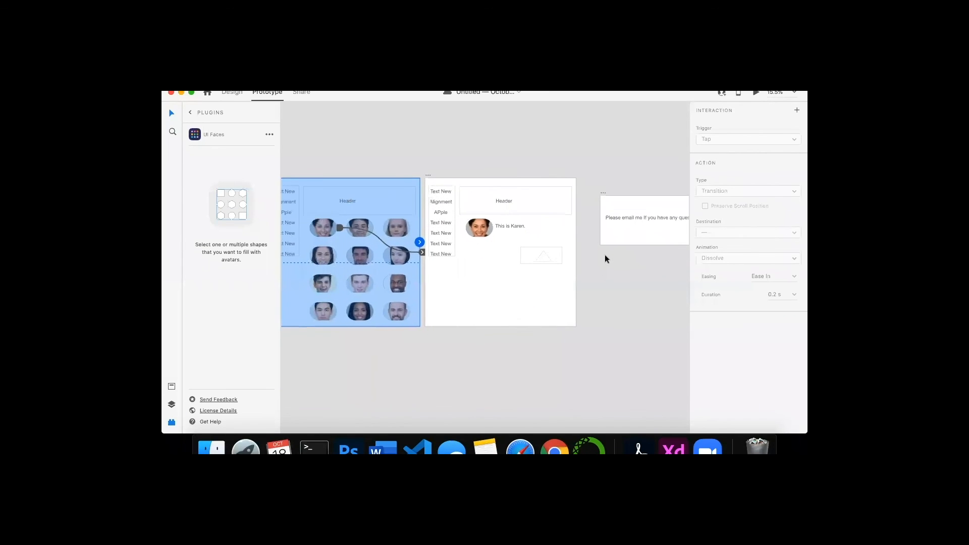
{"action": "left_click", "coordinate": [302, 92]}
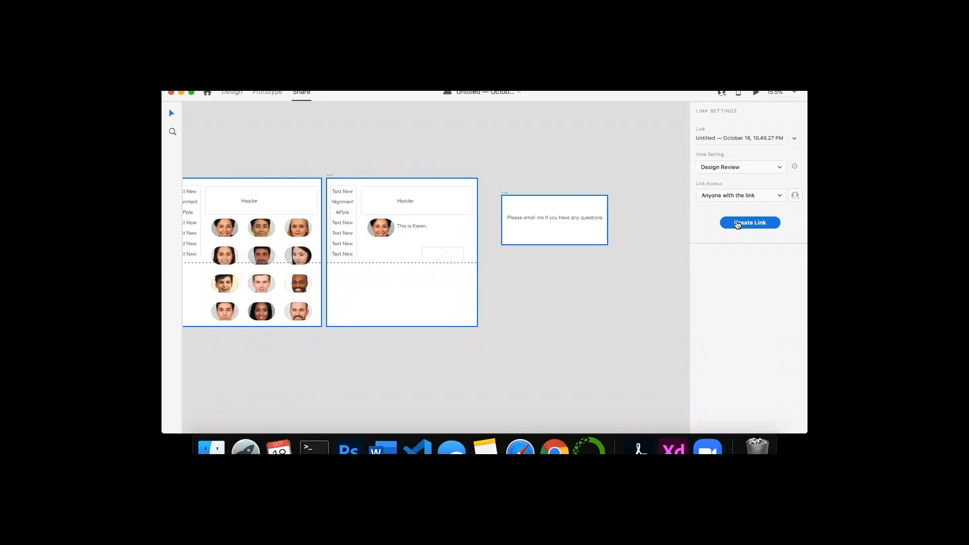
{"action": "left_click", "coordinate": [781, 195]}
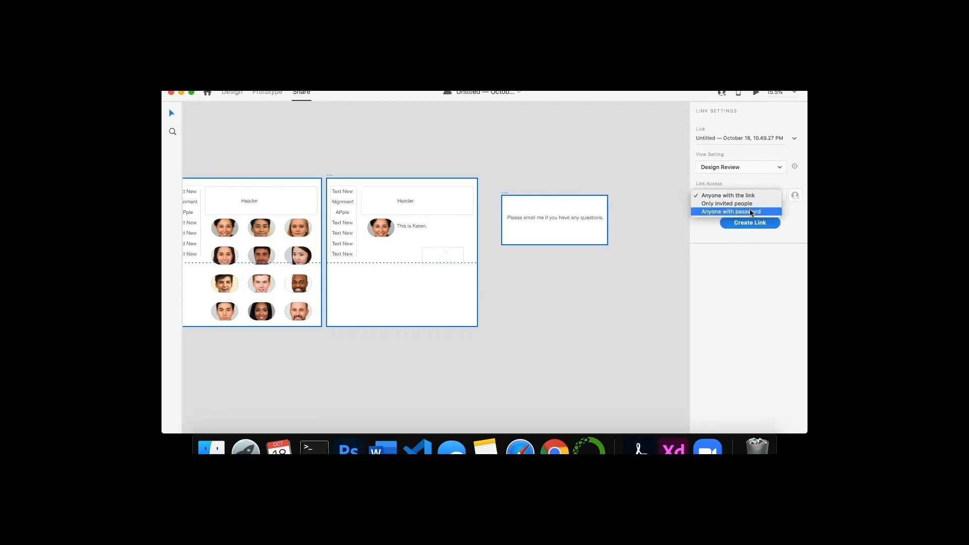
{"action": "left_click", "coordinate": [744, 178]}
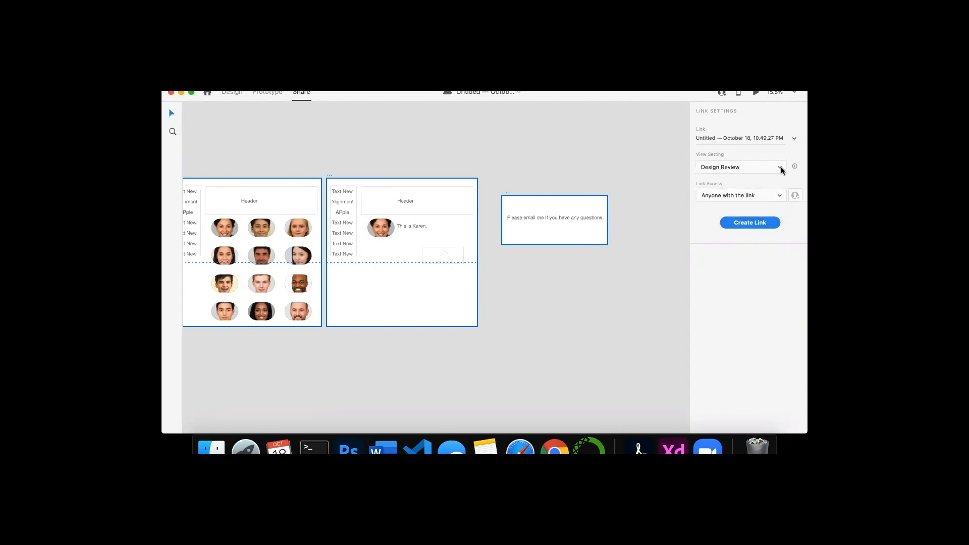
{"action": "left_click", "coordinate": [781, 168]}
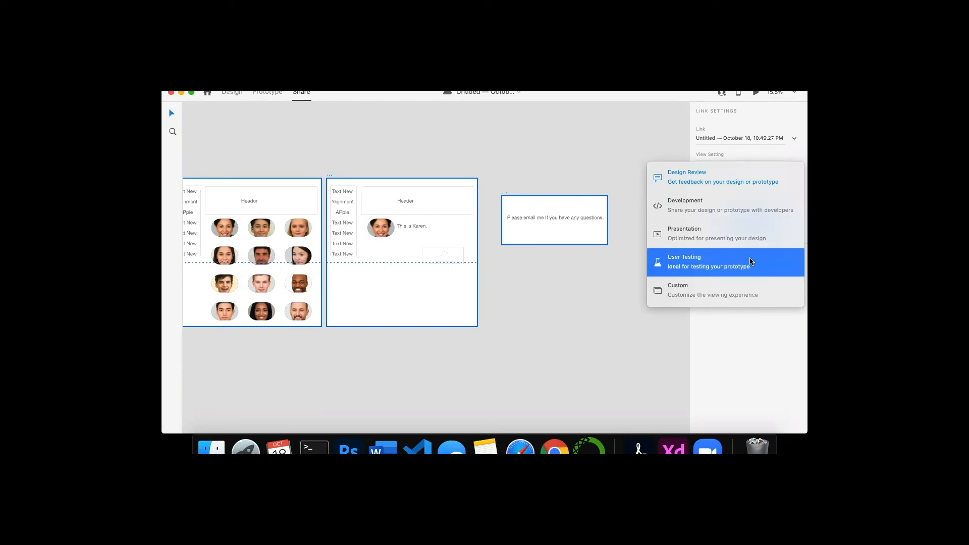
{"action": "left_click", "coordinate": [656, 355]}
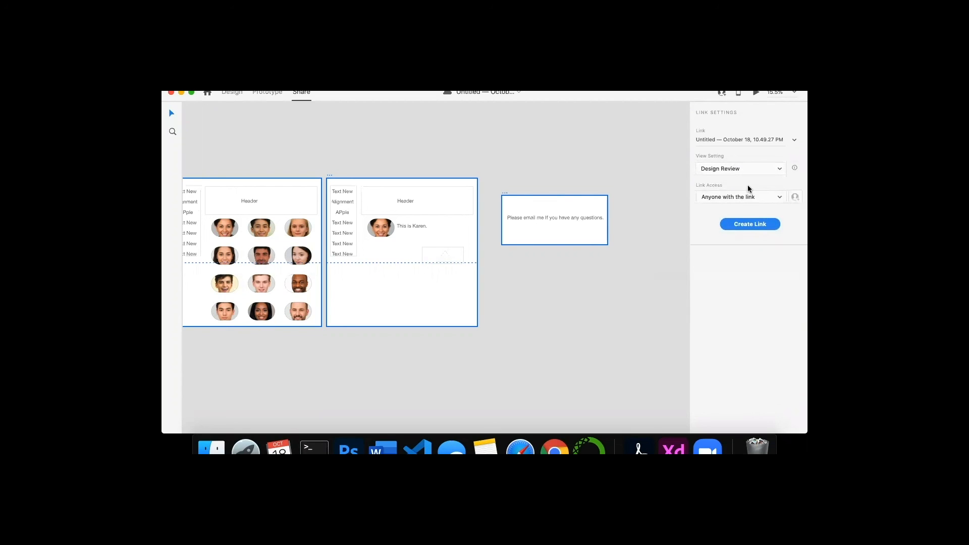
{"action": "left_click", "coordinate": [794, 141]}
{"action": "left_click", "coordinate": [768, 136]}
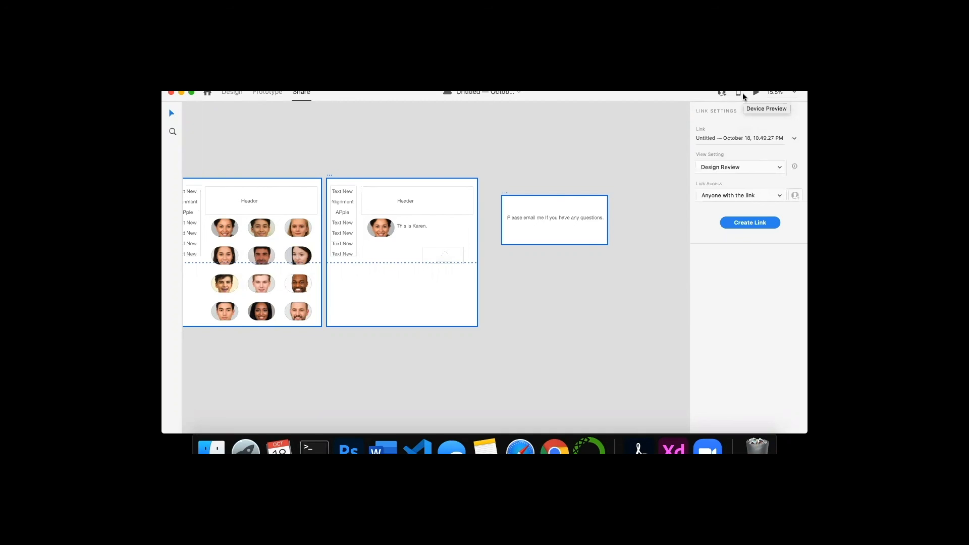
{"action": "left_click", "coordinate": [267, 91]}
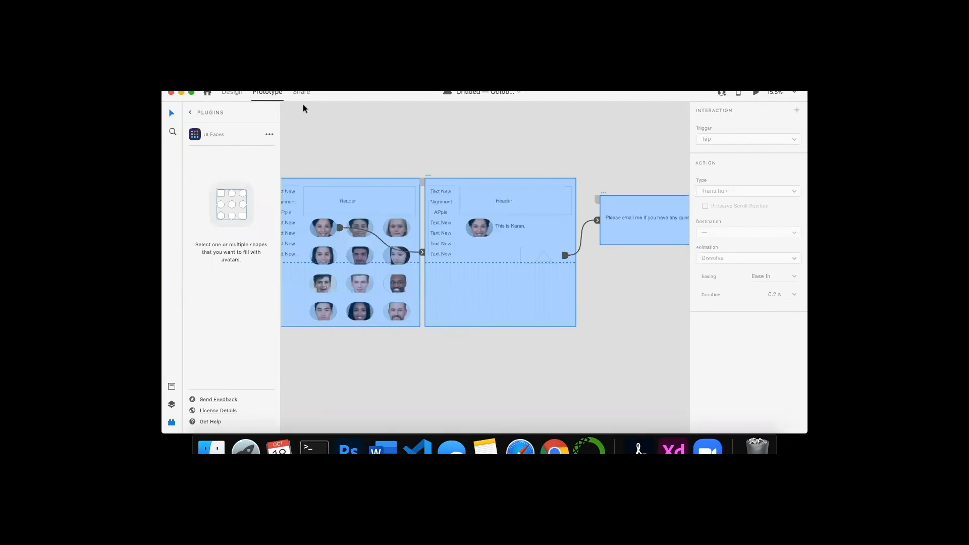